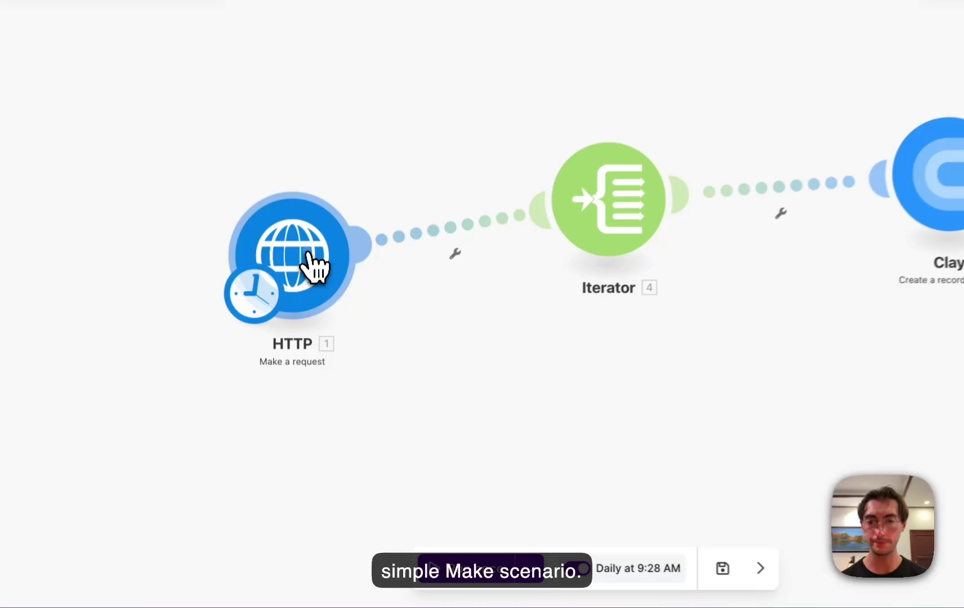
# Open the settings of the scenario's HTTP module and review its request URL.
pyautogui.click(311, 325)
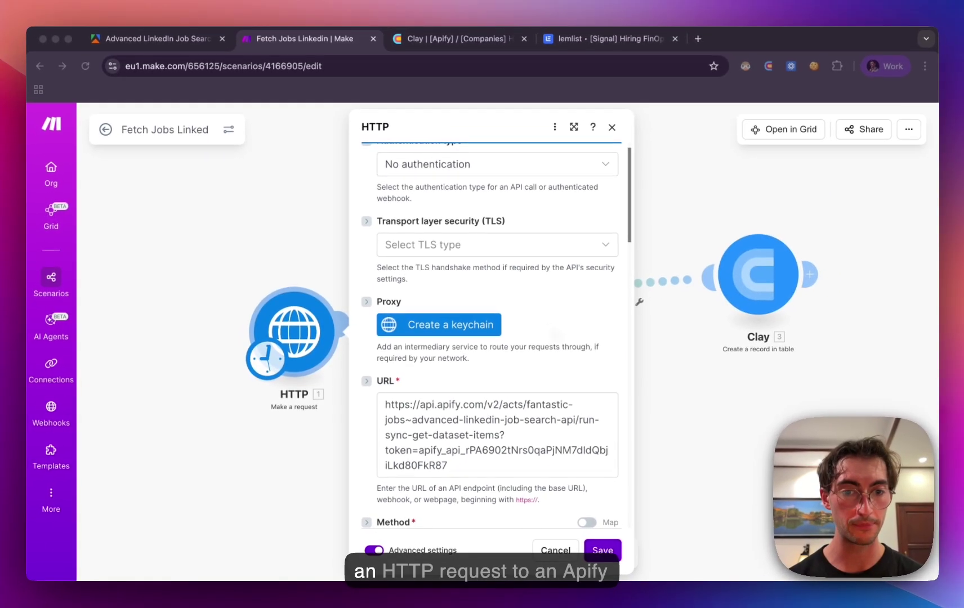
pyautogui.scroll(-2, 603, 276)
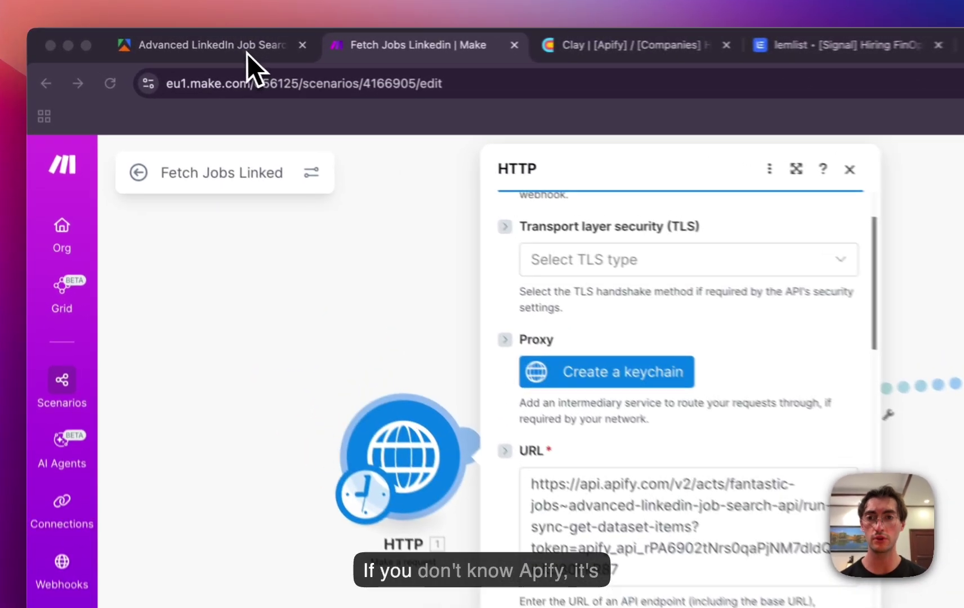
# Switch to the Apify console and examine the Advanced LinkedIn Job Search API actor's description and its input filters.
pyautogui.click(178, 41)
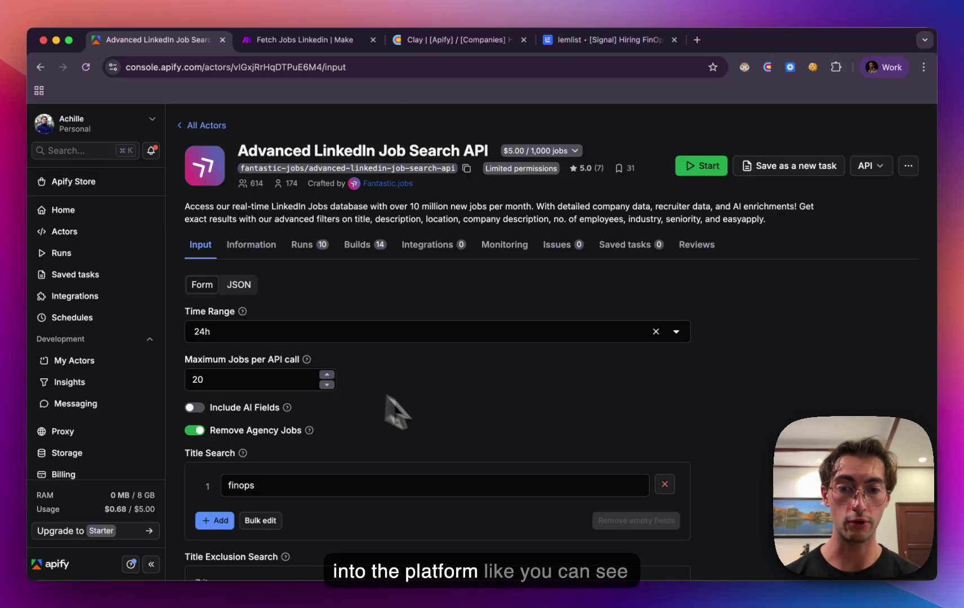
pyautogui.scroll(-5, 419, 163)
pyautogui.scroll(5, 419, 202)
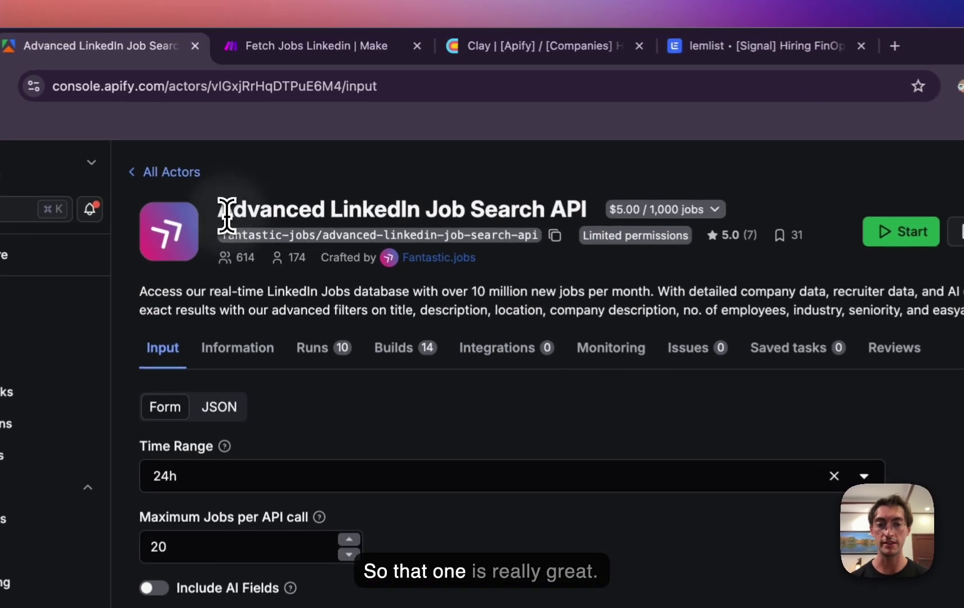
pyautogui.moveTo(244, 151); pyautogui.dragTo(478, 152)
pyautogui.click(569, 213)
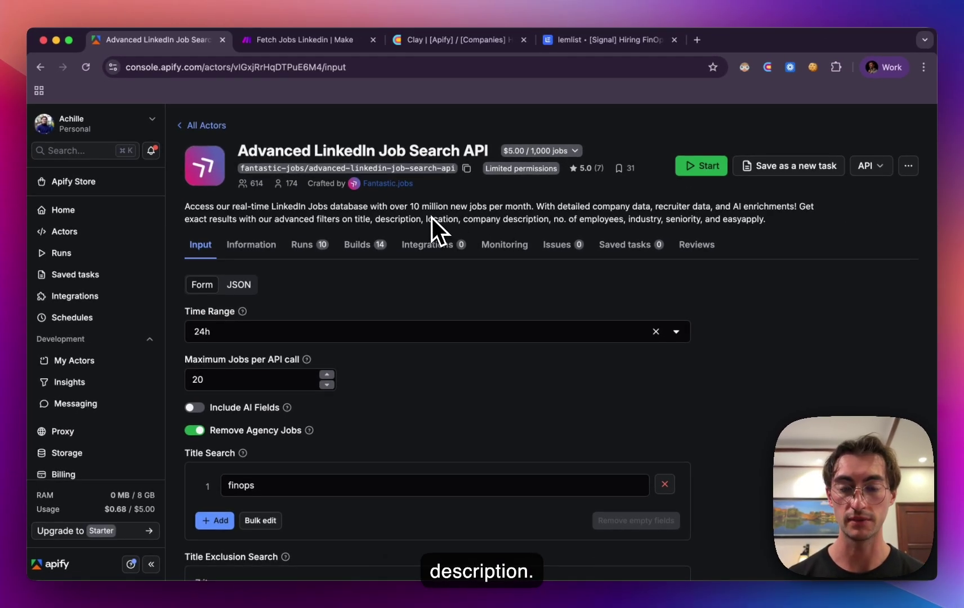
pyautogui.scroll(-3, 491, 276)
pyautogui.scroll(-3, 437, 308)
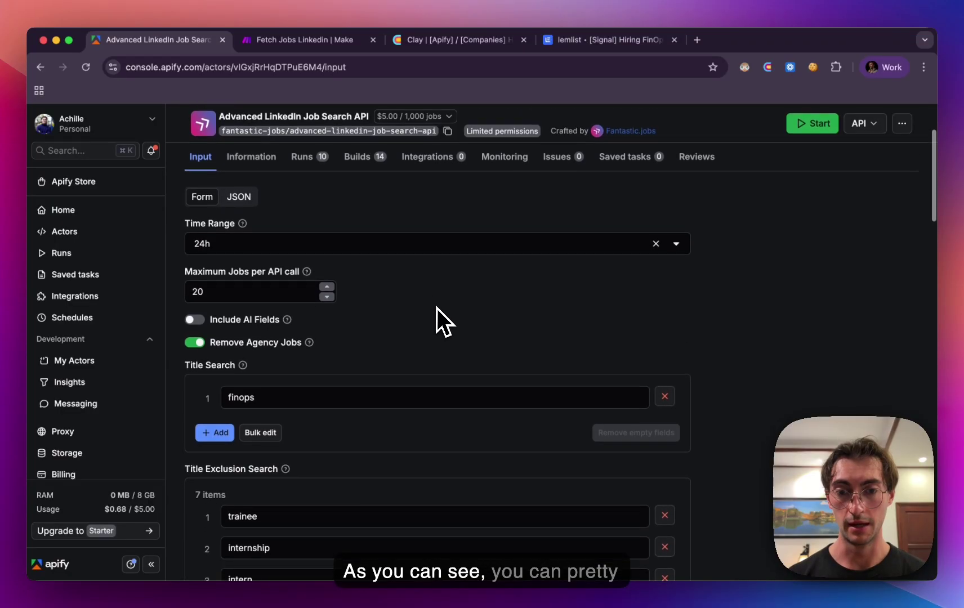
pyautogui.scroll(-10, 345, 355)
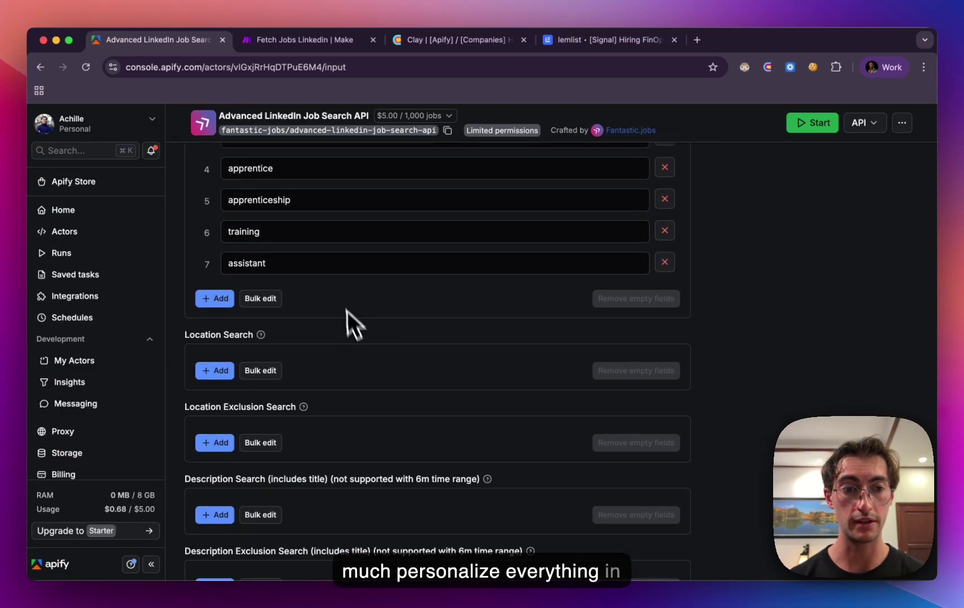
pyautogui.scroll(-10, 436, 382)
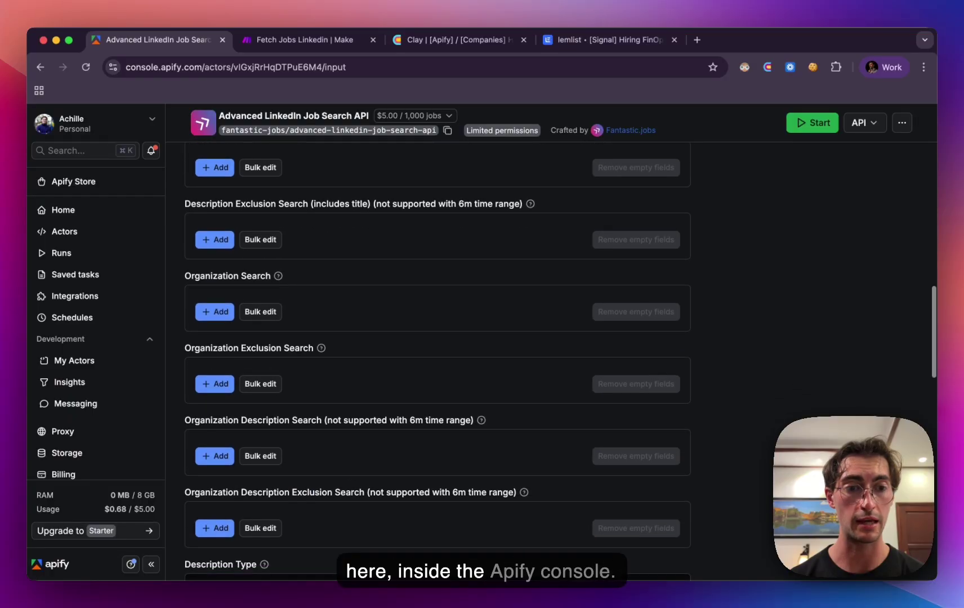
pyautogui.scroll(-5, 435, 383)
pyautogui.scroll(20, 436, 383)
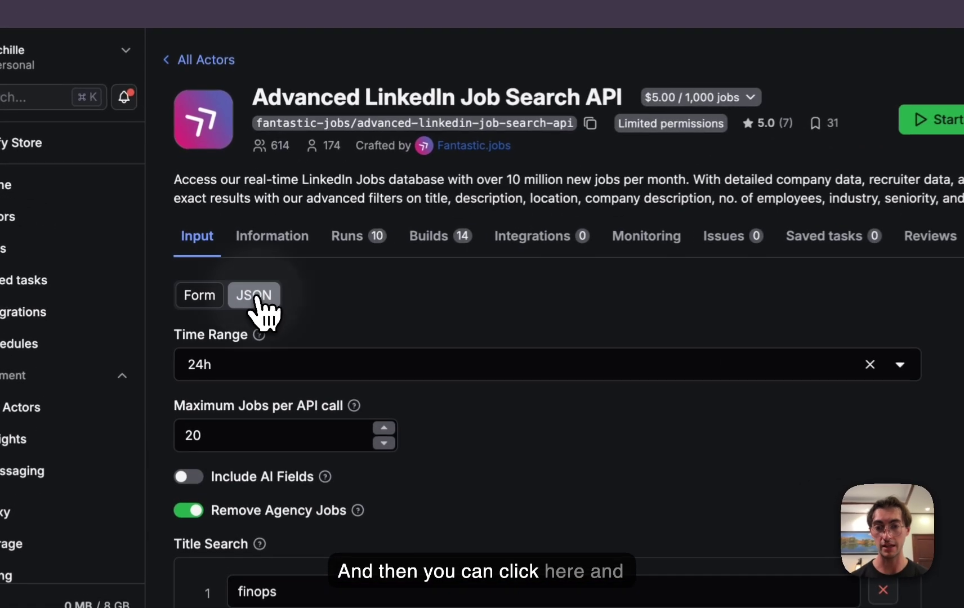
# Show the actor's input settings as JSON, compare them with the form view, and copy the whole JSON.
pyautogui.click(241, 287)
pyautogui.scroll(-1, 376, 315)
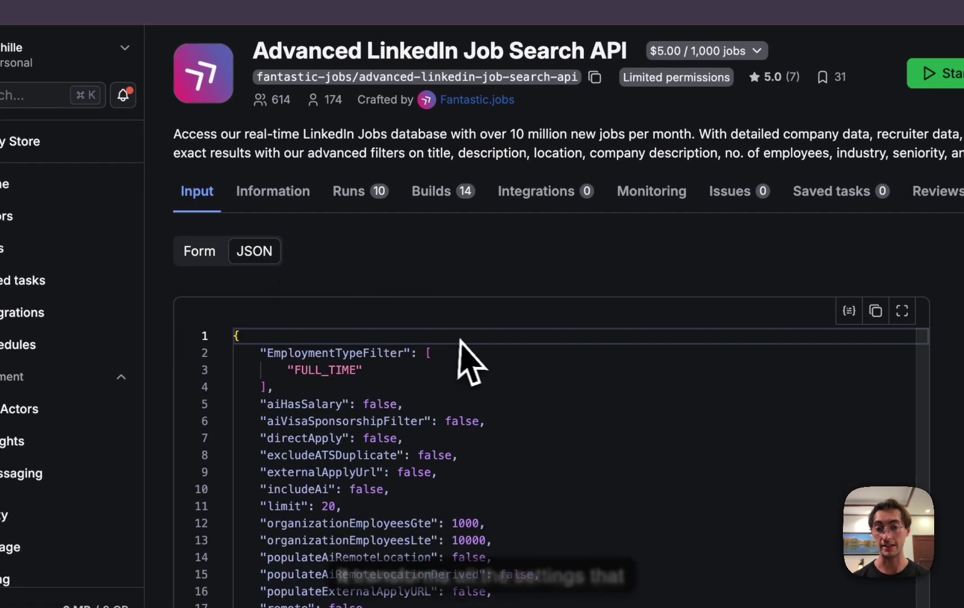
pyautogui.scroll(-3, 461, 341)
pyautogui.click(198, 158)
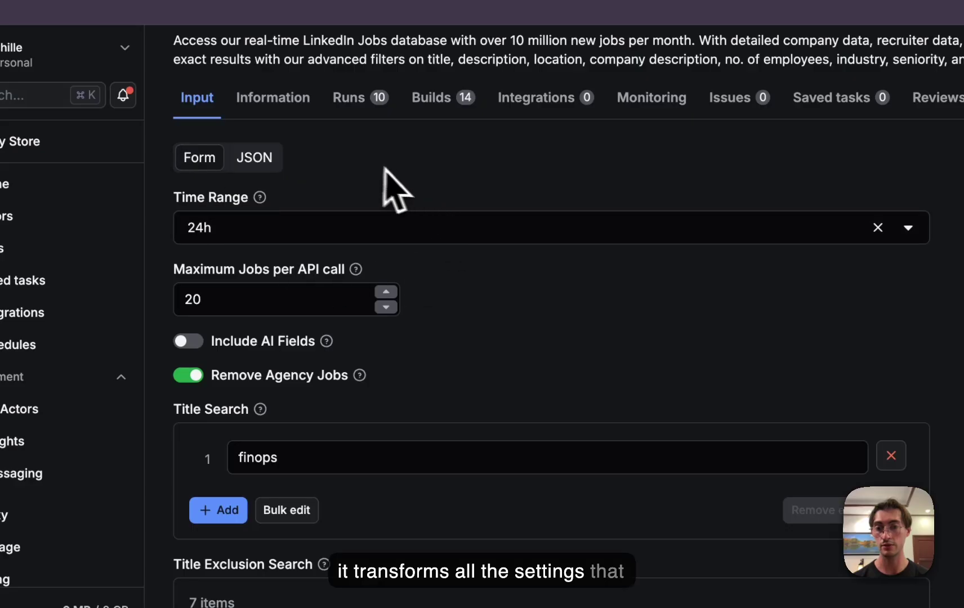
pyautogui.click(273, 162)
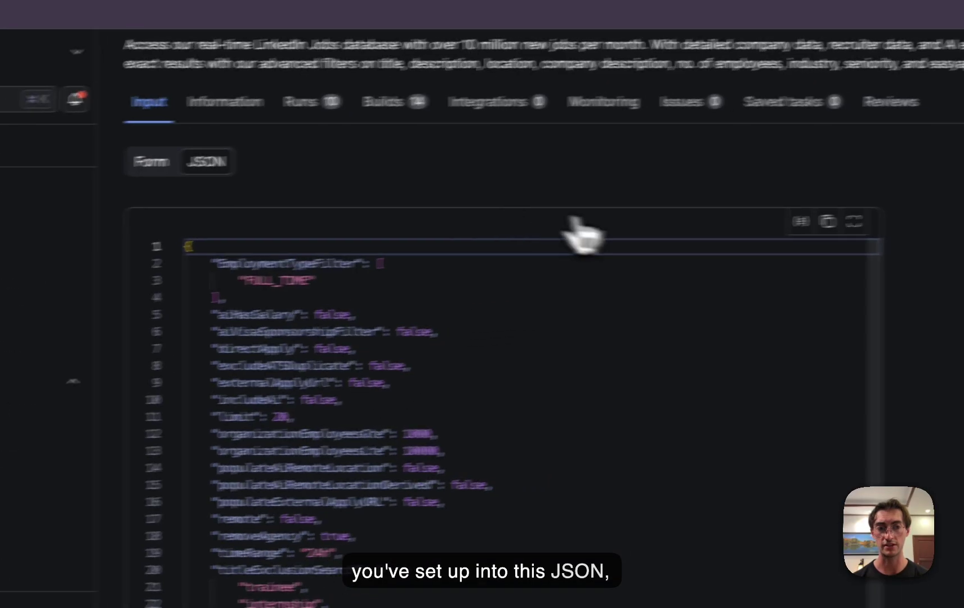
pyautogui.scroll(-5, 768, 345)
pyautogui.scroll(2, 767, 346)
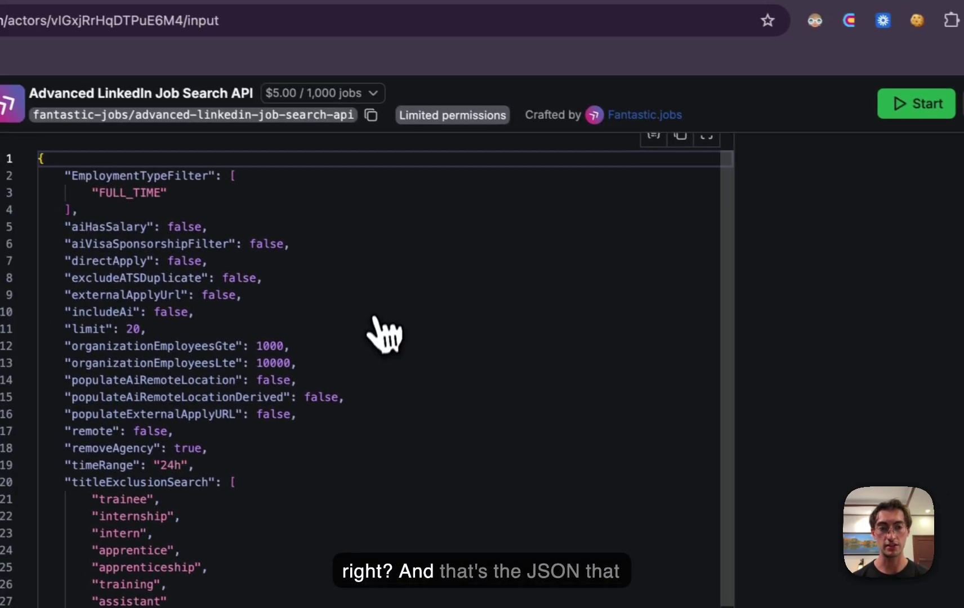
pyautogui.scroll(3, 743, 241)
pyautogui.click(680, 265)
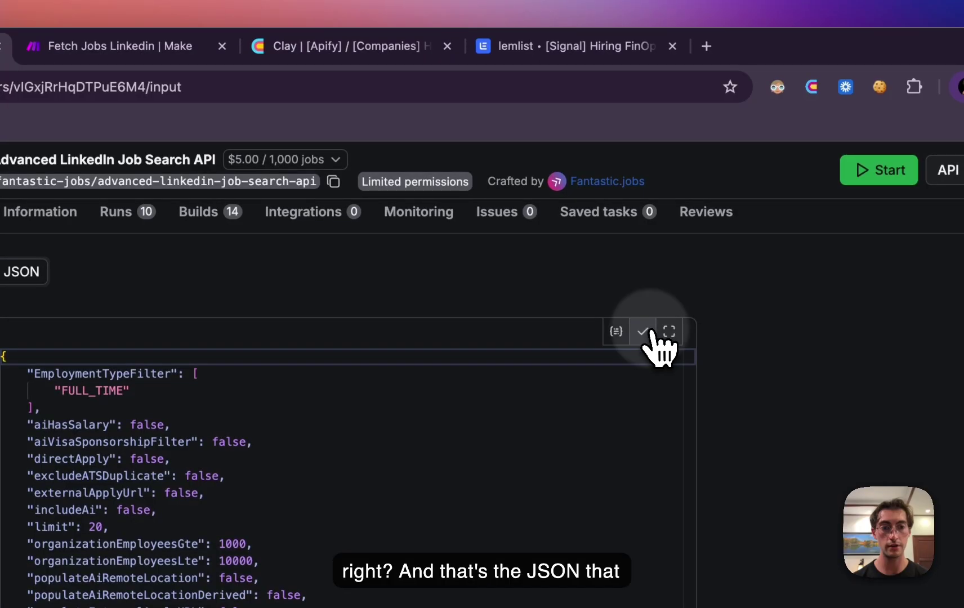
# Switch back to the Make scenario, examine the JSON body content of the HTTP request, and close the module's settings.
pyautogui.click(183, 54)
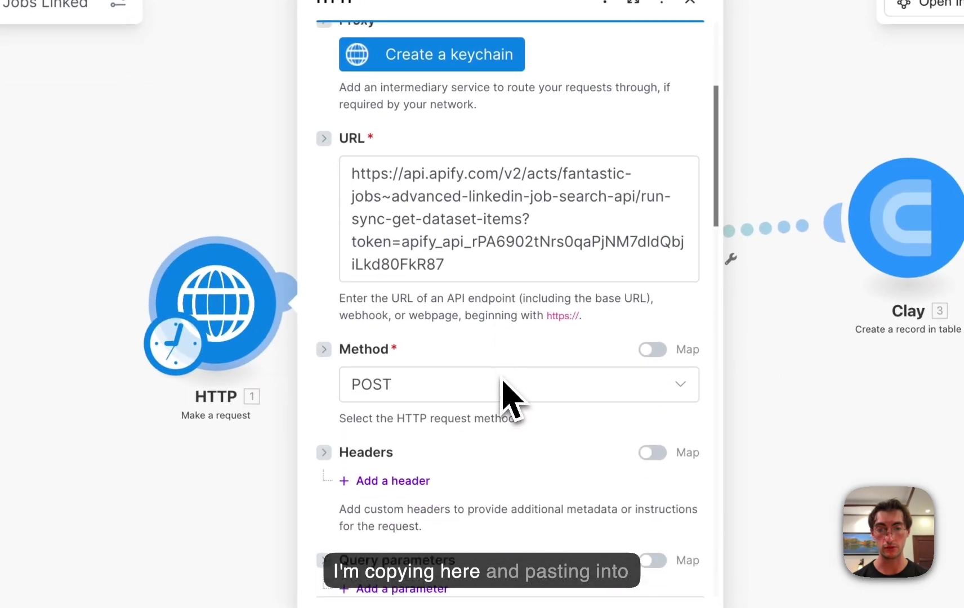
pyautogui.scroll(-10, 503, 389)
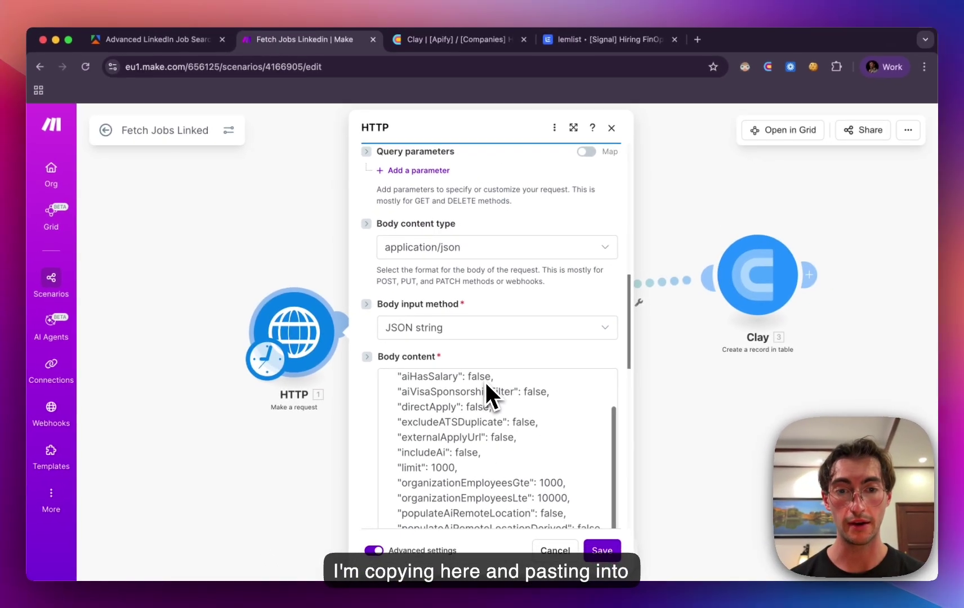
pyautogui.scroll(-5, 490, 347)
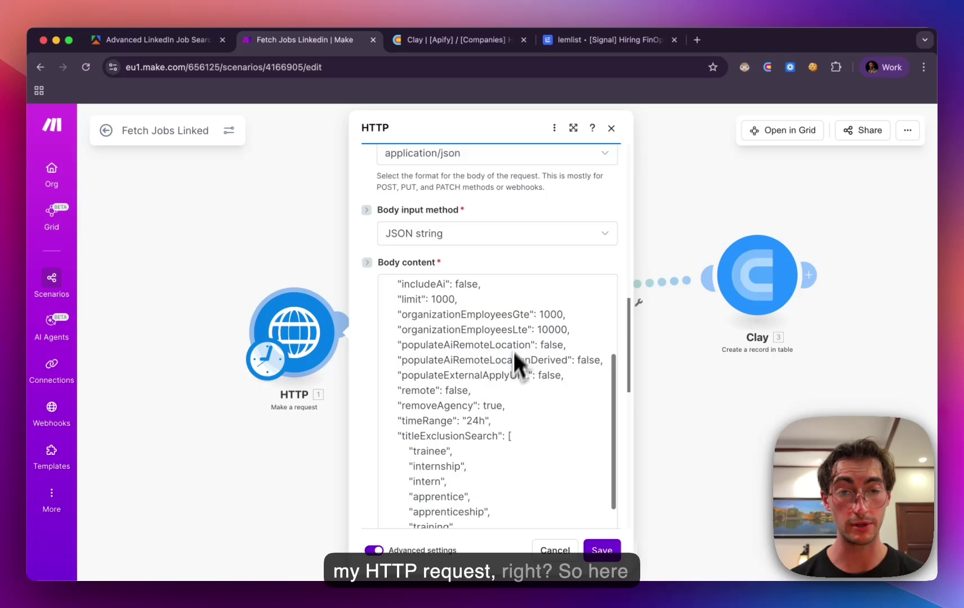
pyautogui.scroll(-1, 511, 273)
pyautogui.scroll(4, 501, 273)
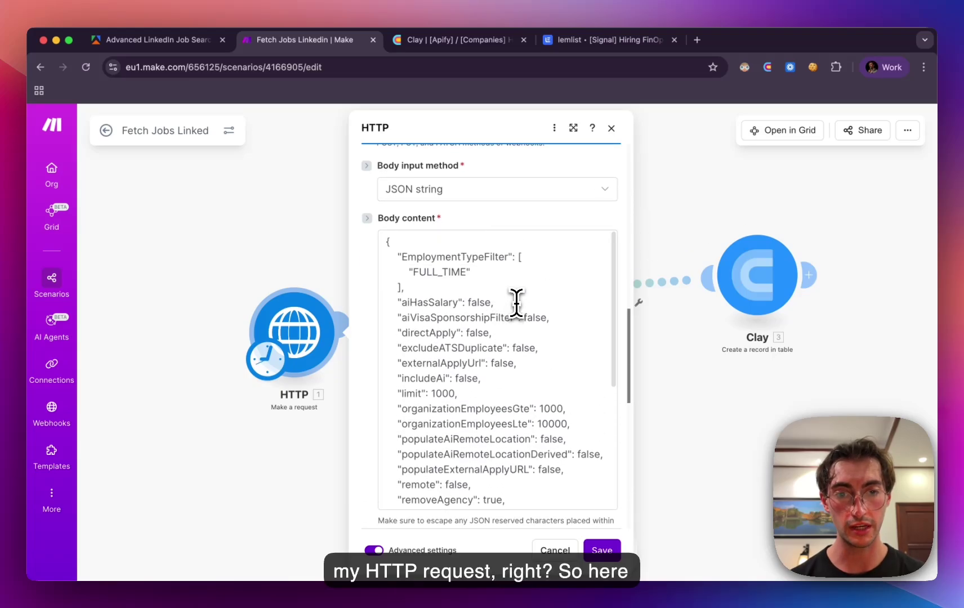
pyautogui.scroll(1, 516, 304)
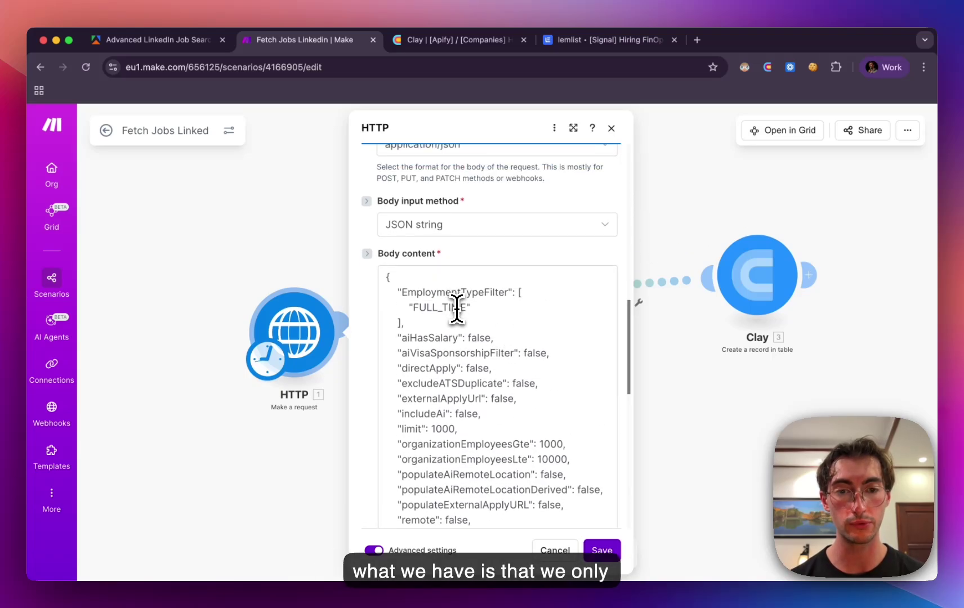
pyautogui.scroll(-3, 495, 350)
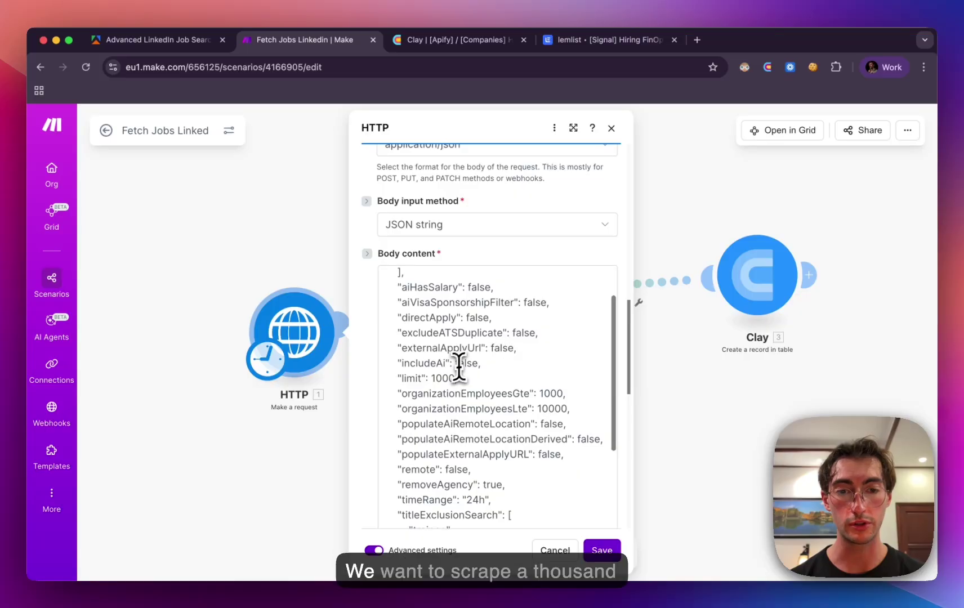
pyautogui.scroll(-3, 446, 379)
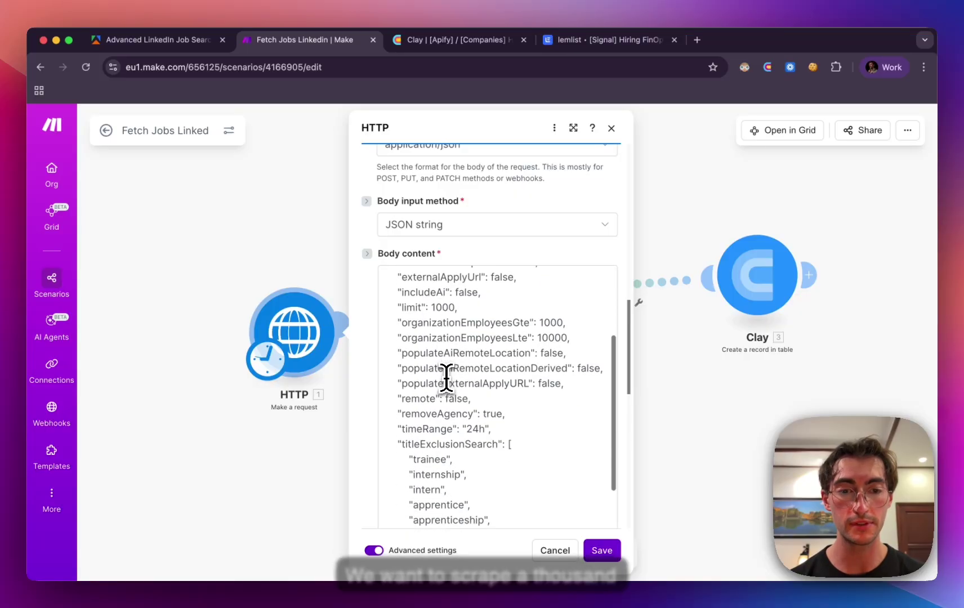
pyautogui.scroll(-3, 495, 391)
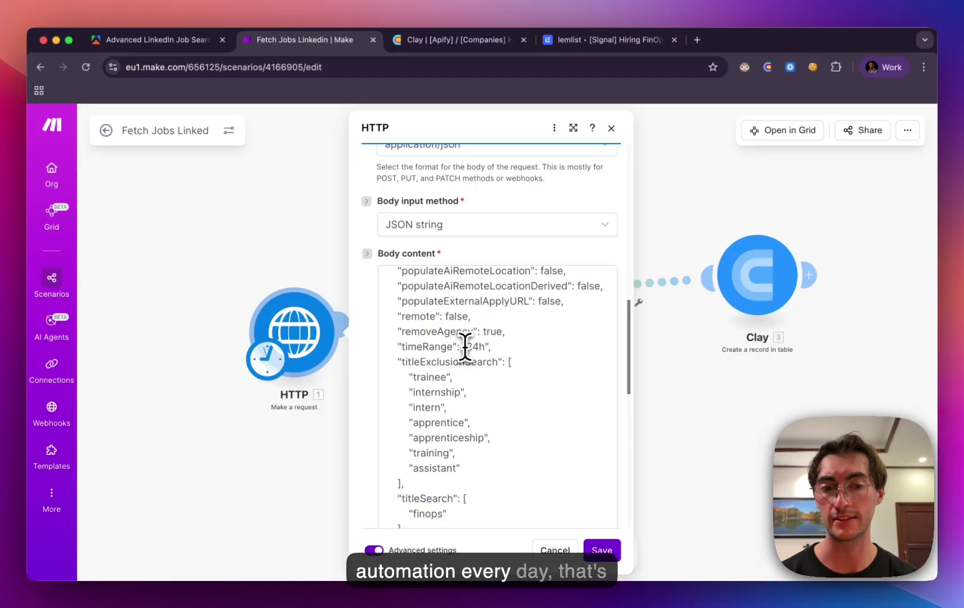
pyautogui.scroll(-1, 512, 383)
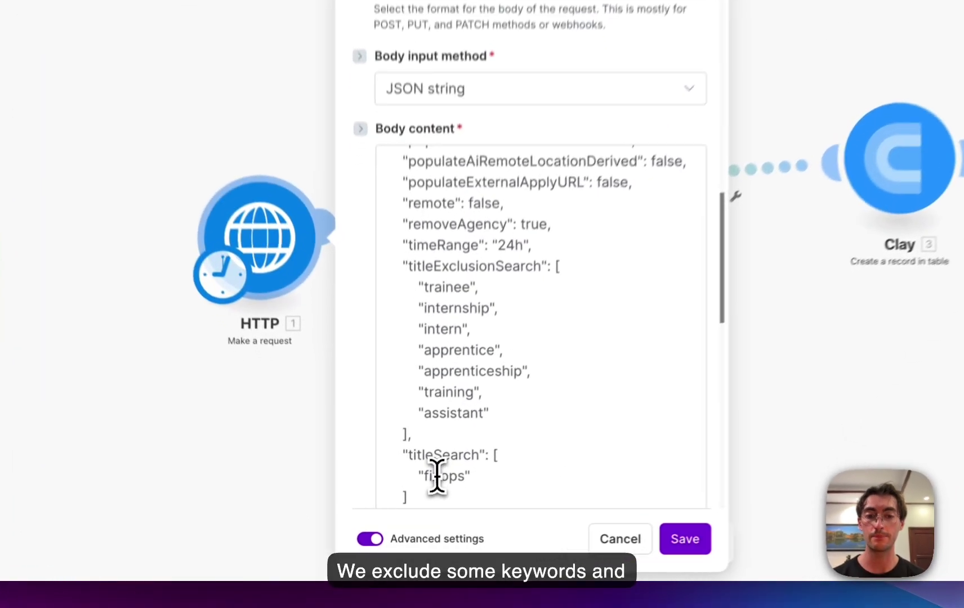
pyautogui.doubleClick(444, 476)
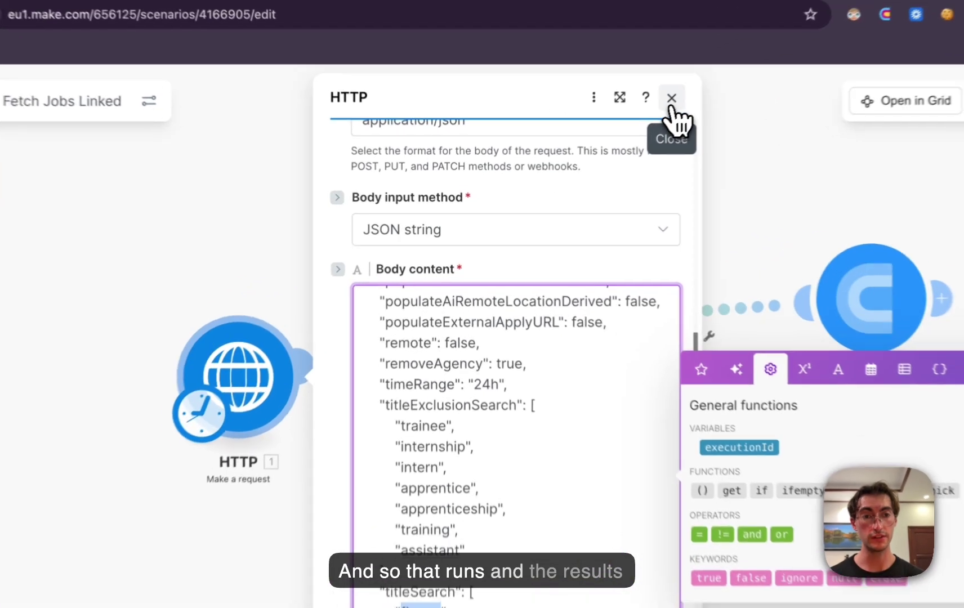
pyautogui.click(612, 128)
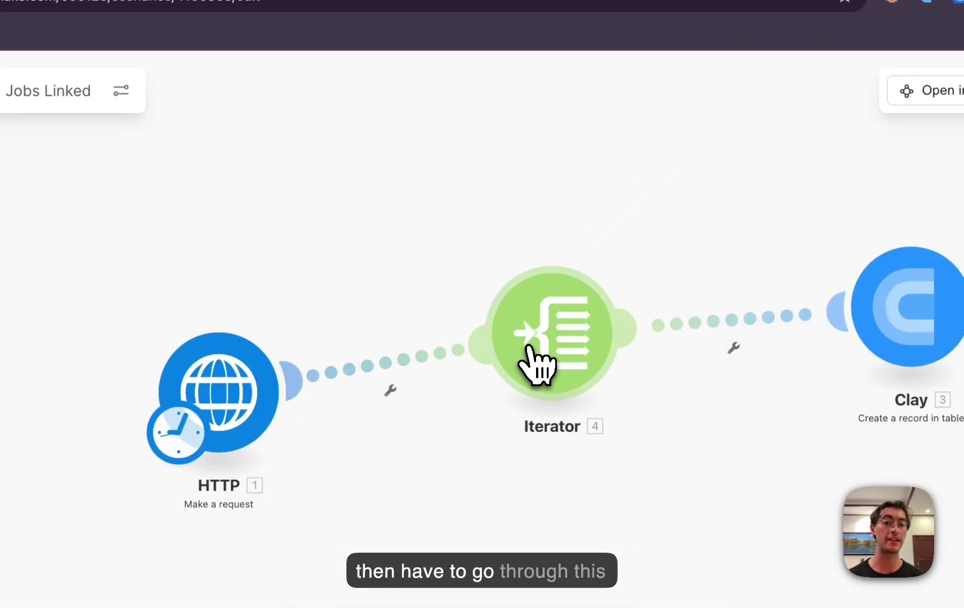
# Check the array mapped in the Iterator module and close its settings.
pyautogui.click(550, 340)
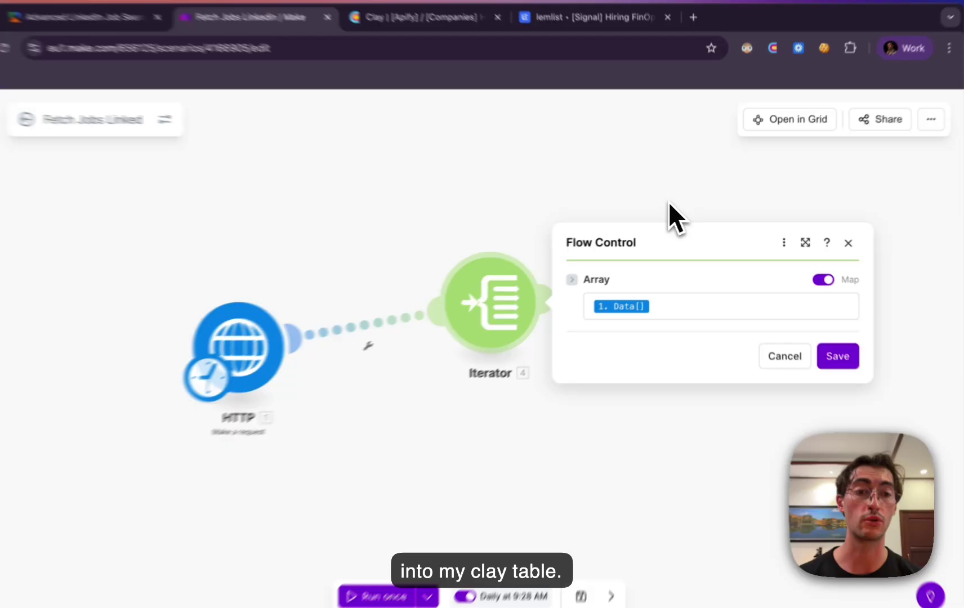
pyautogui.click(690, 208)
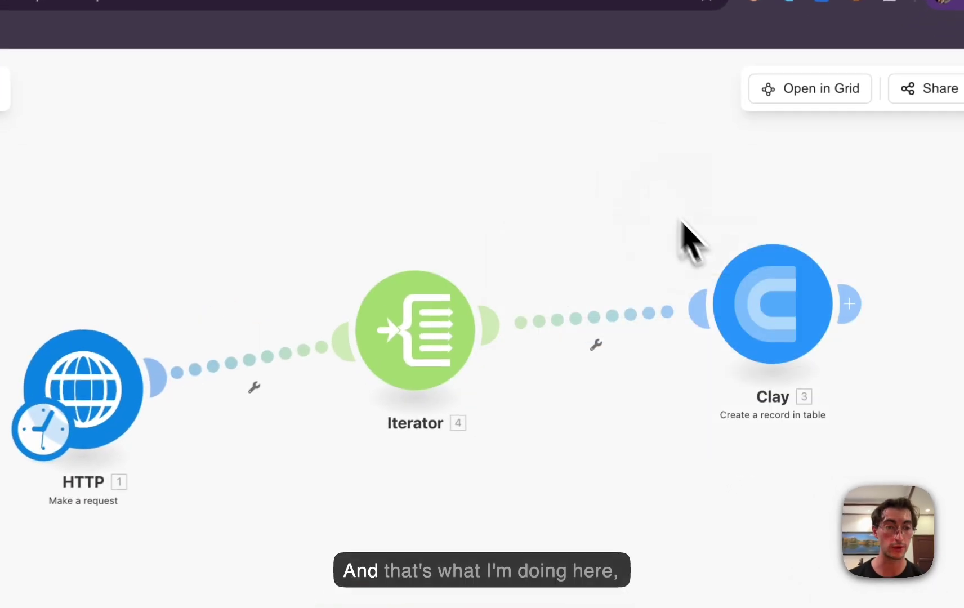
# Examine the Clay module's webhook URL and the column names and values mapped in its data rows.
pyautogui.click(751, 289)
pyautogui.scroll(-2, 581, 402)
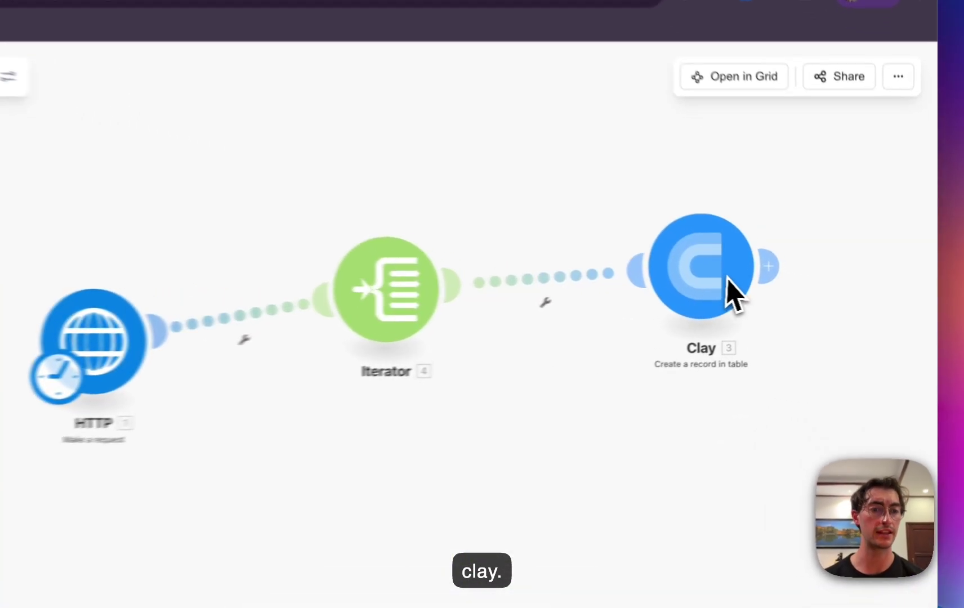
pyautogui.click(769, 285)
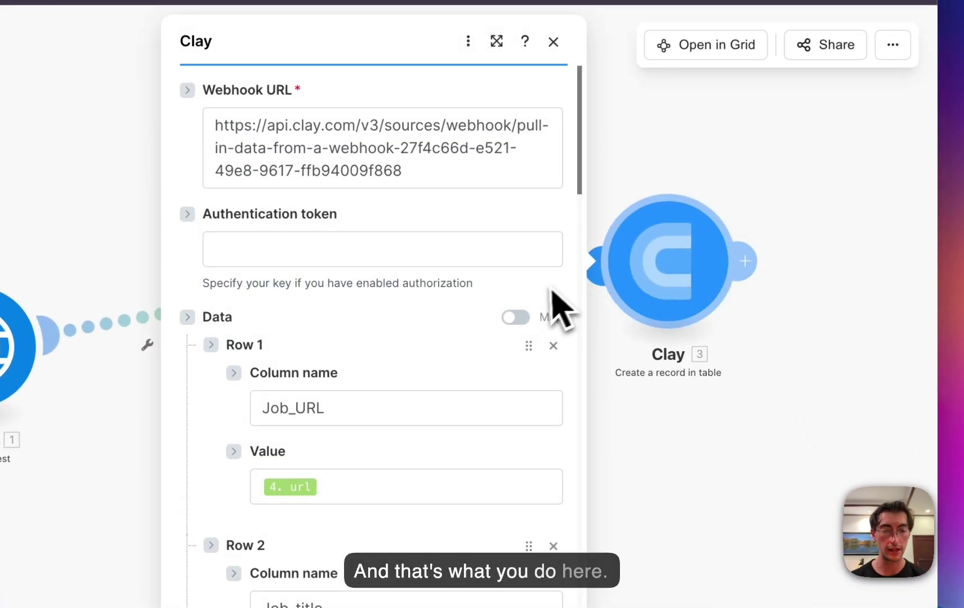
pyautogui.scroll(-1, 526, 335)
pyautogui.scroll(1, 406, 297)
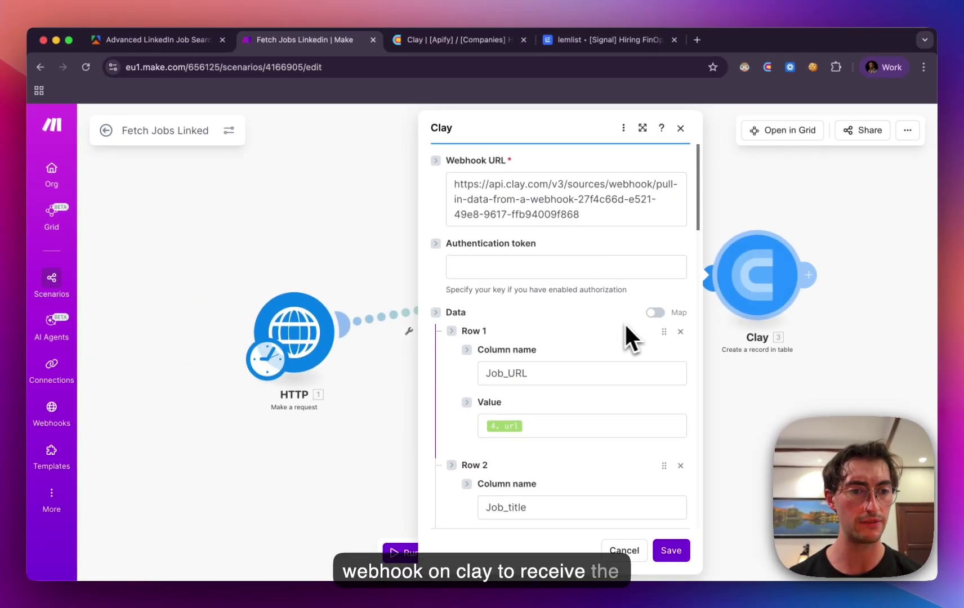
pyautogui.scroll(-5, 580, 331)
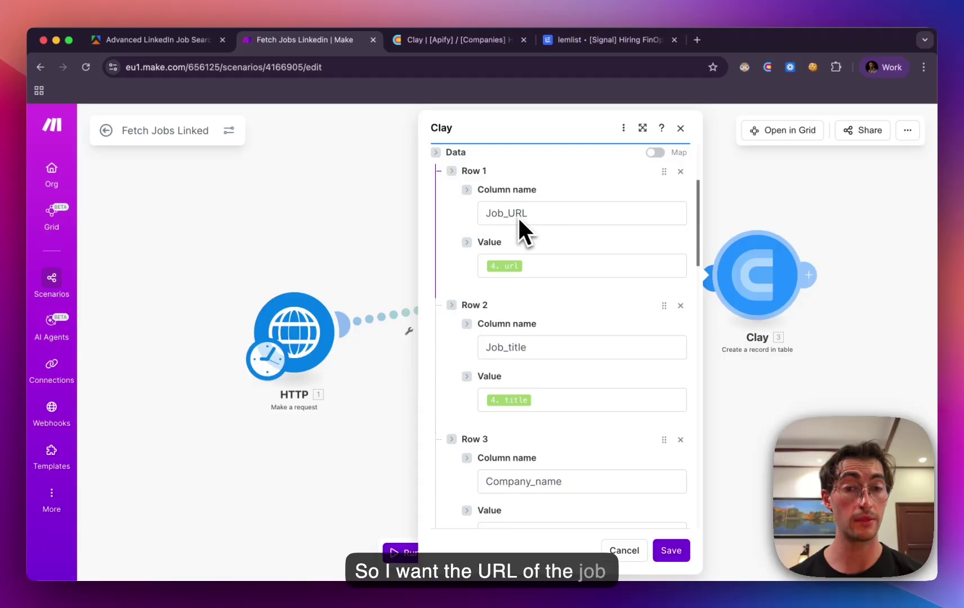
pyautogui.scroll(-3, 535, 231)
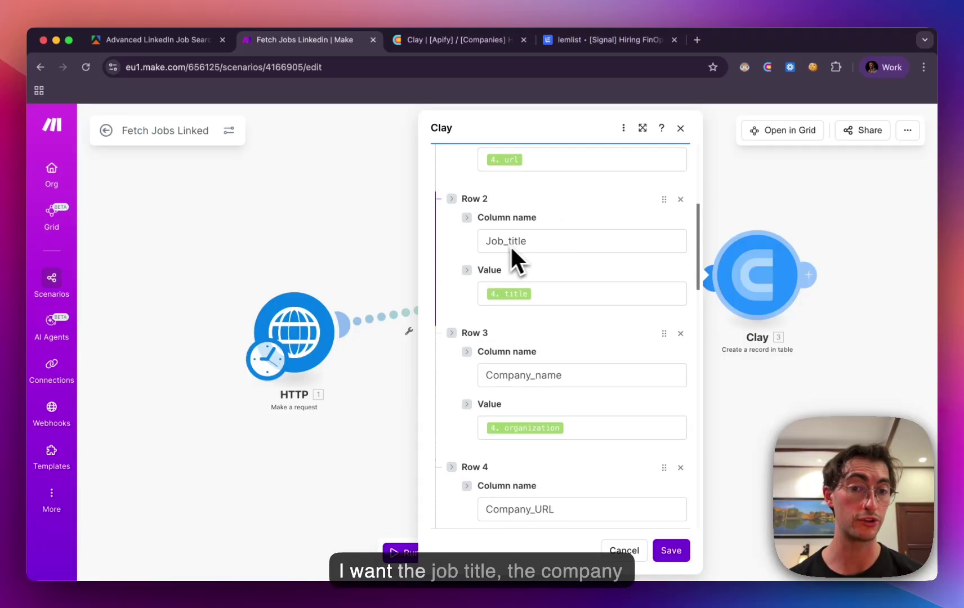
pyautogui.scroll(-3, 568, 290)
pyautogui.scroll(-2, 577, 451)
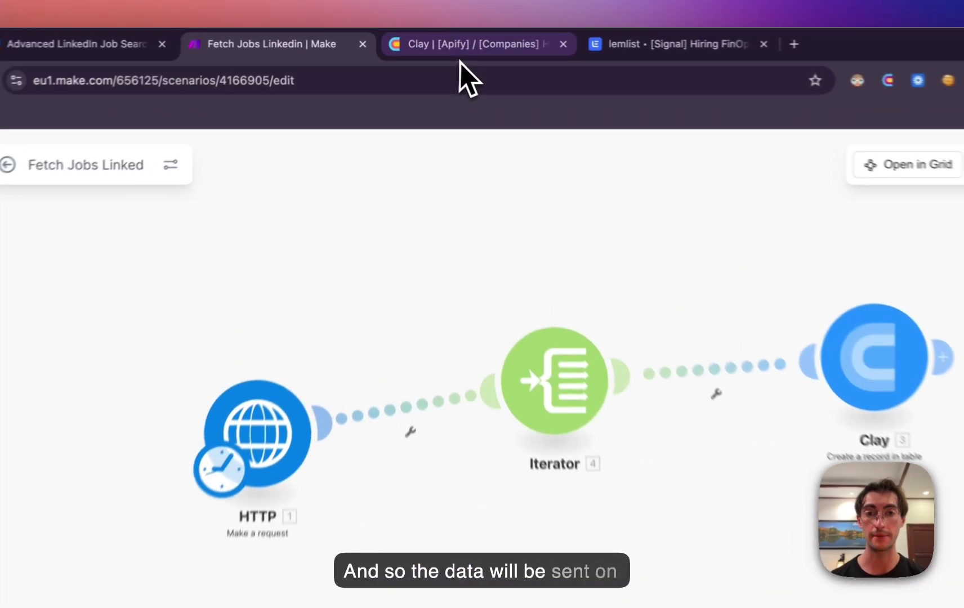
# Switch to Clay and create a new table in the [Signal] Hiring FinOps workbook with a webhook as its source.
pyautogui.click(459, 62)
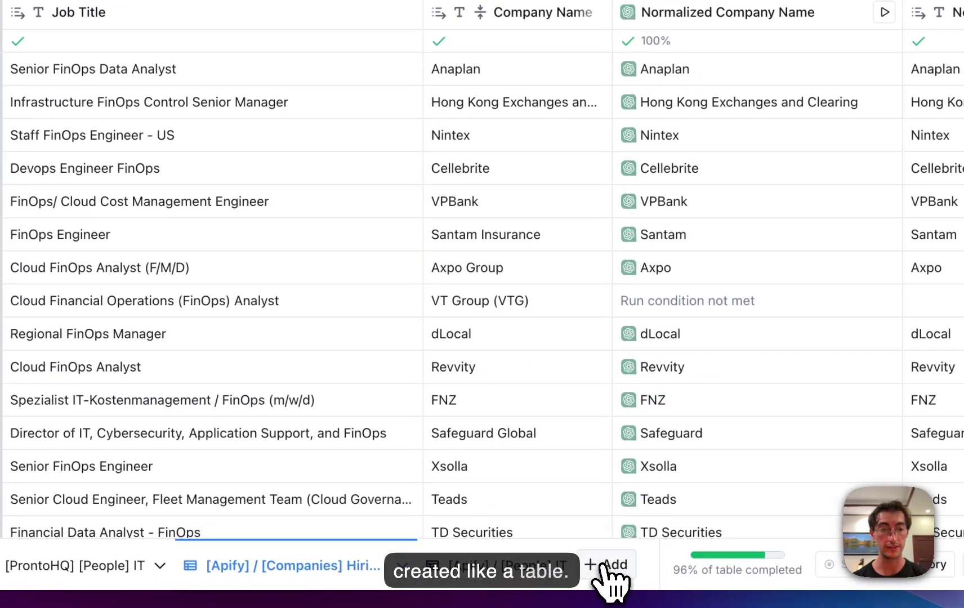
pyautogui.click(612, 570)
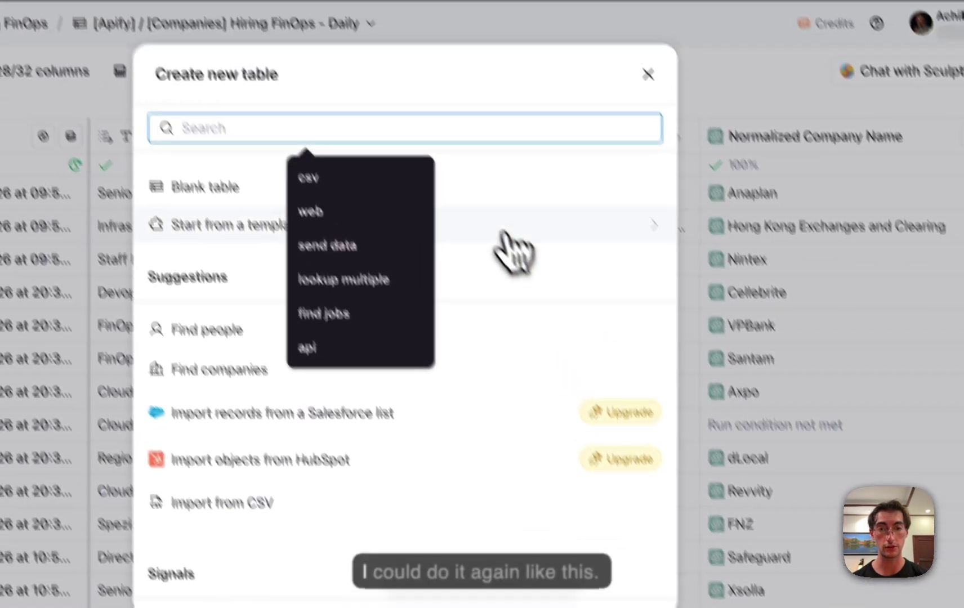
pyautogui.write('webhook')
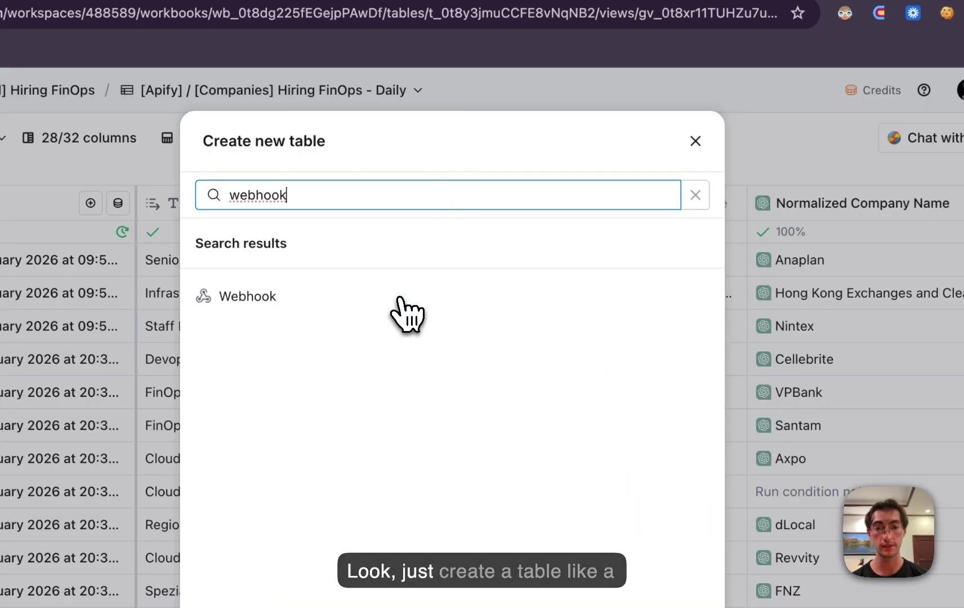
pyautogui.click(397, 299)
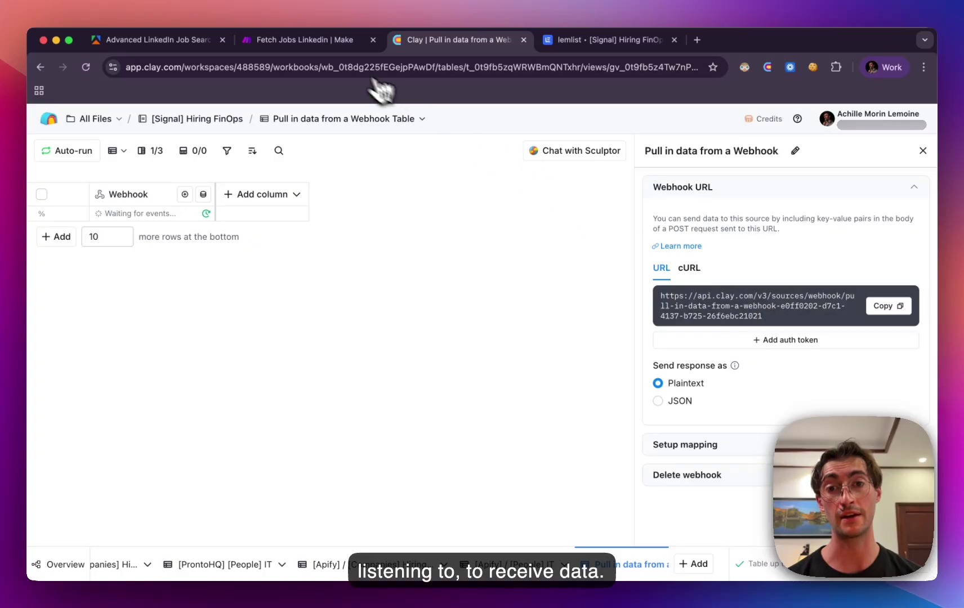
# Switch to the Make scenario, check the webhook URL set in the Clay module, and close its settings.
pyautogui.click(319, 41)
pyautogui.click(847, 355)
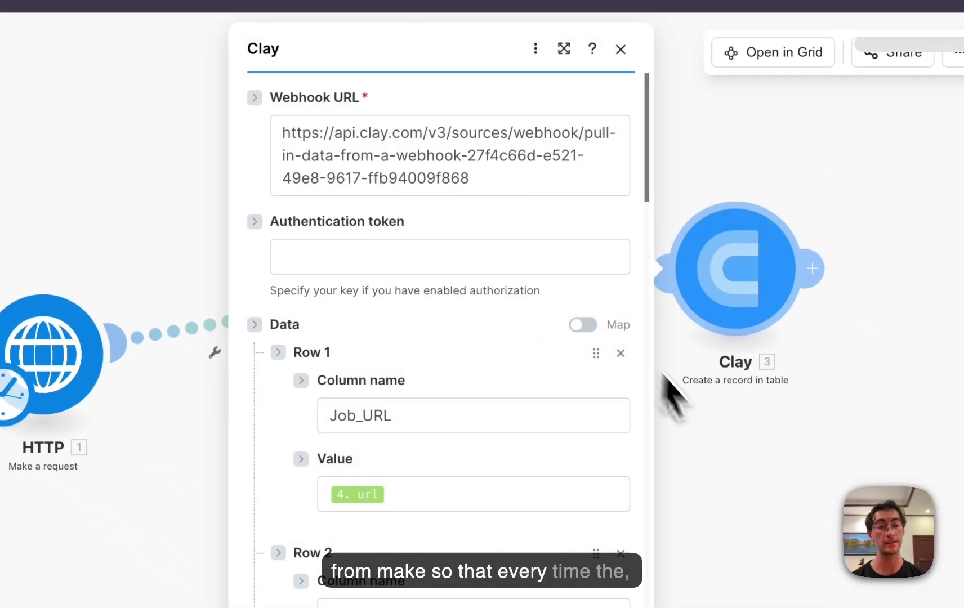
pyautogui.click(771, 507)
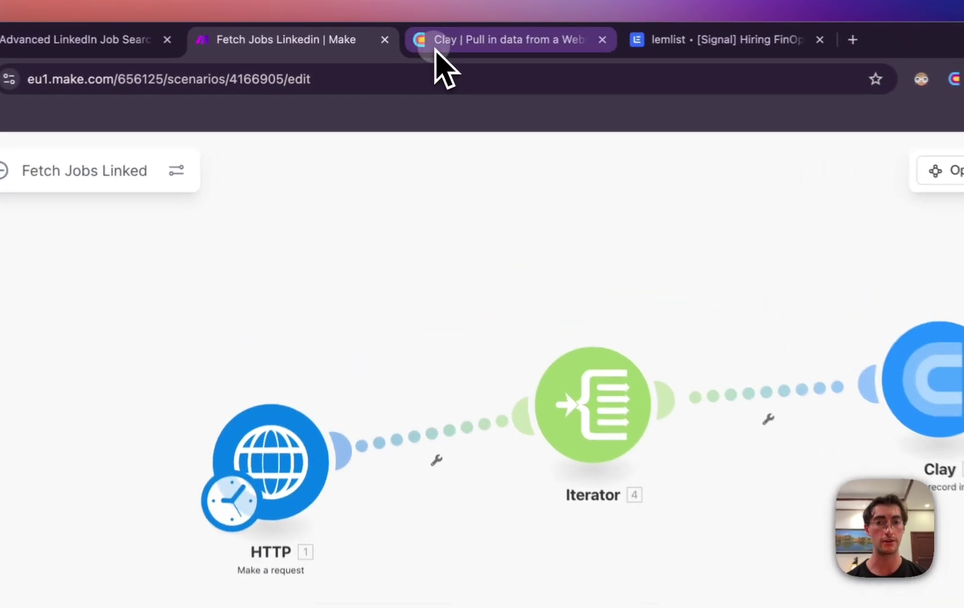
# Return to Clay's [Apify] / [Companies] Hiring FinOps - Daily table and examine the webhook data received for the Santam Insurance FinOps Engineer job.
pyautogui.click(412, 43)
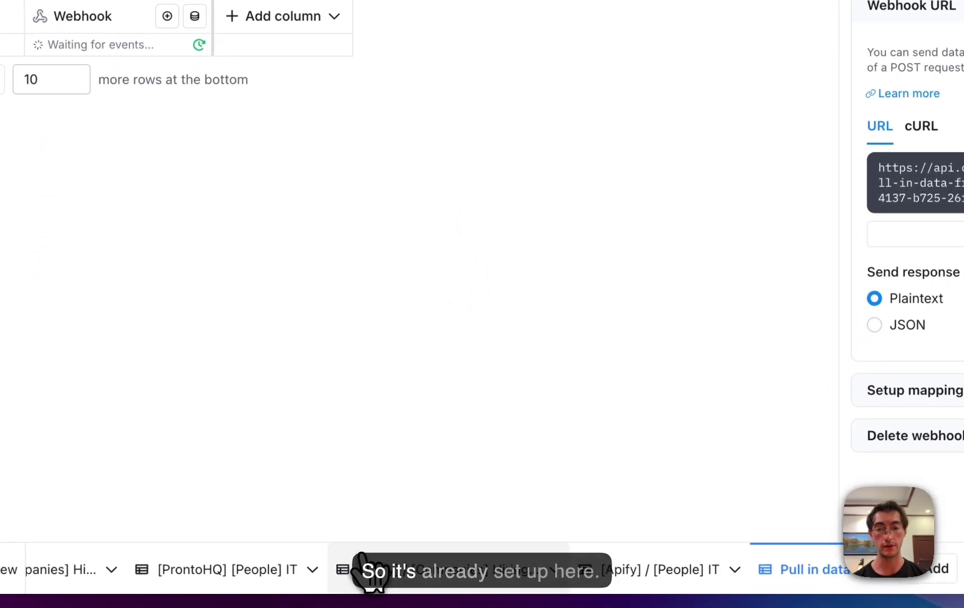
pyautogui.click(360, 567)
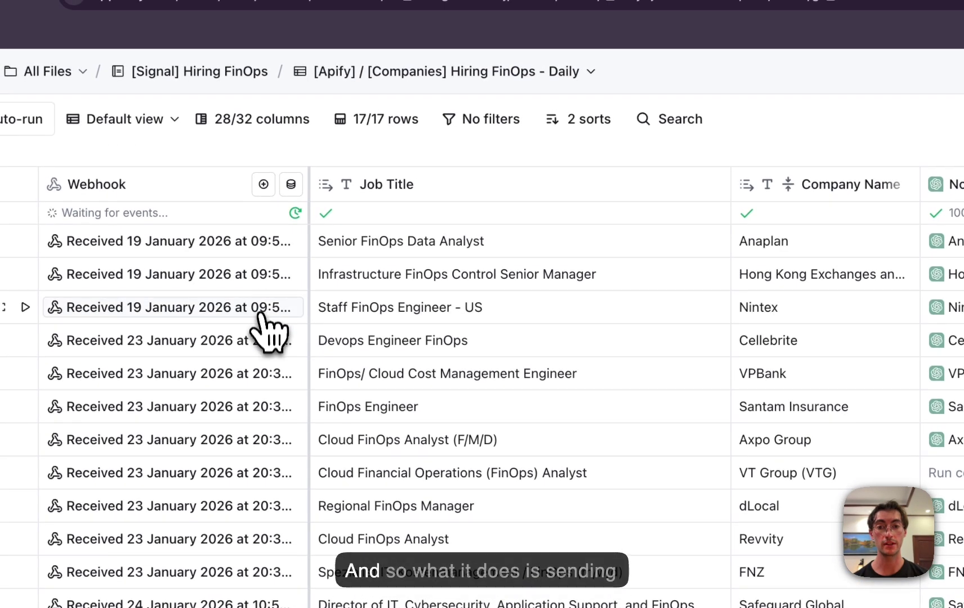
pyautogui.scroll(-3, 394, 355)
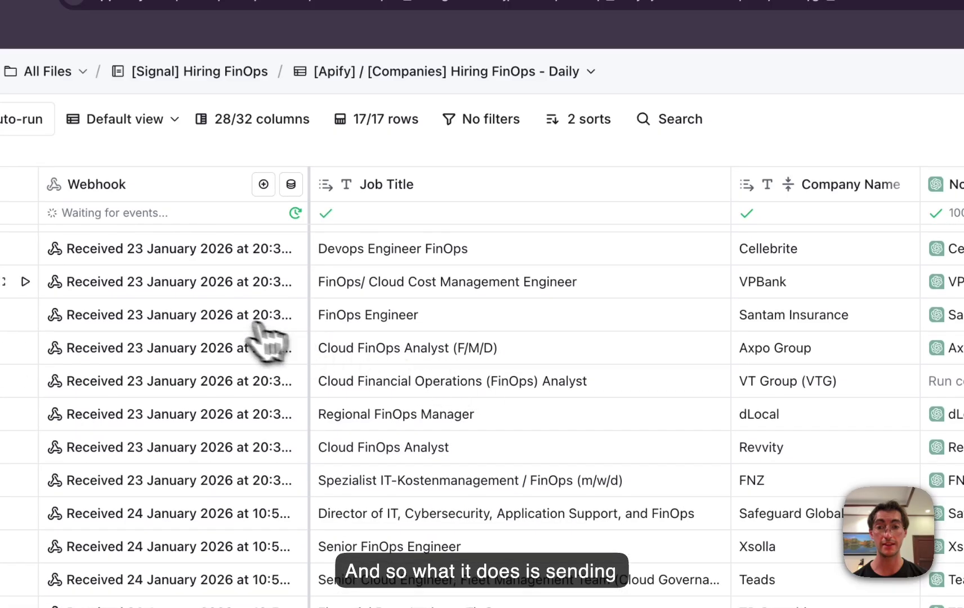
pyautogui.click(195, 316)
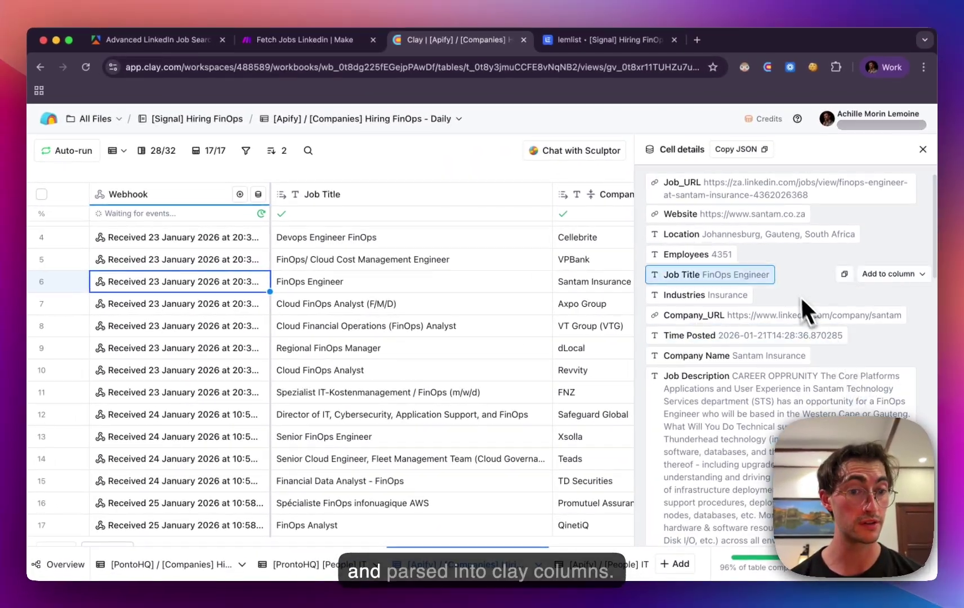
pyautogui.scroll(-10, 800, 338)
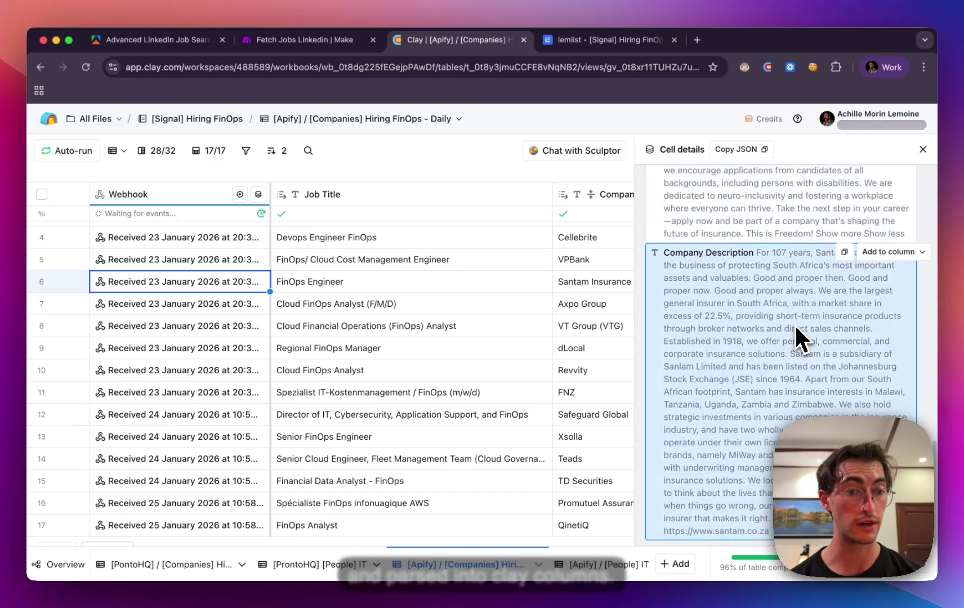
pyautogui.scroll(15, 800, 338)
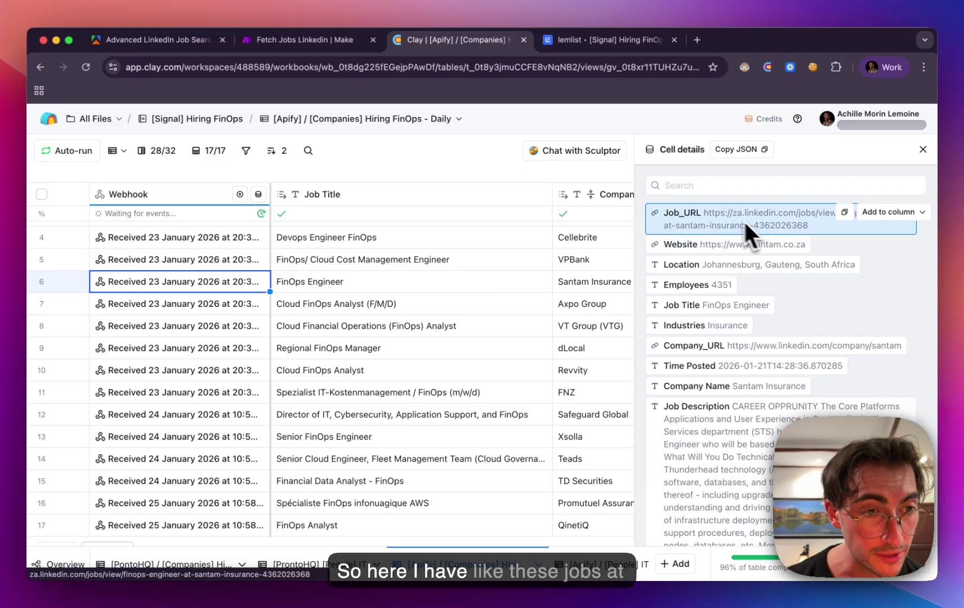
pyautogui.scroll(-2, 857, 290)
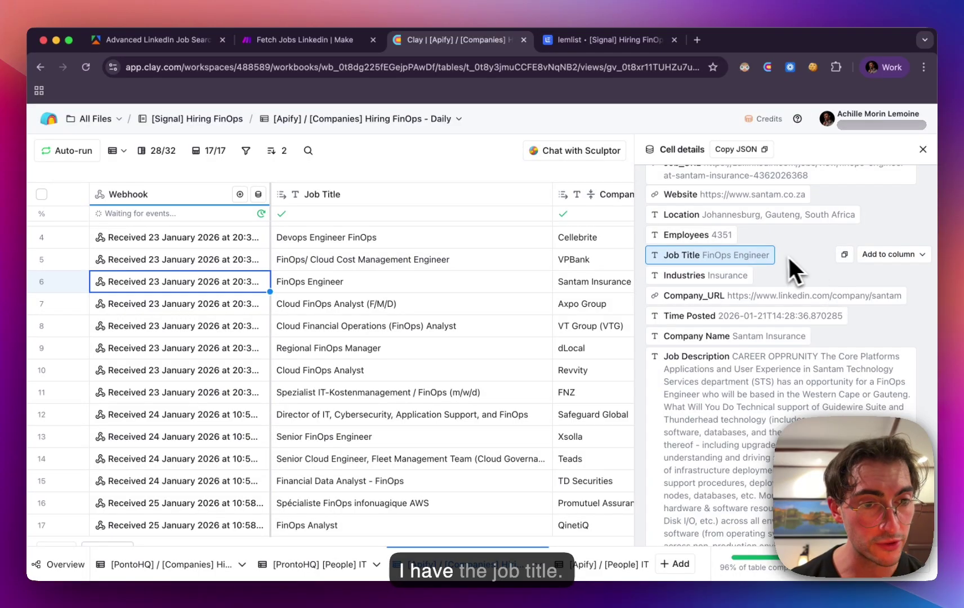
pyautogui.scroll(1, 765, 253)
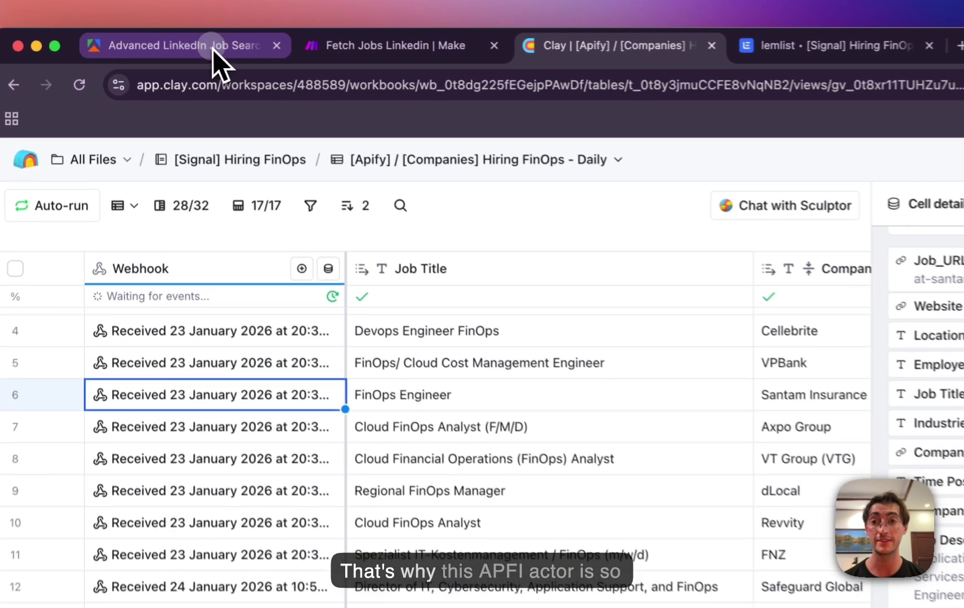
# Revisit the Apify actor's JSON input, return to the Clay companies table, and close the cell details.
pyautogui.click(213, 49)
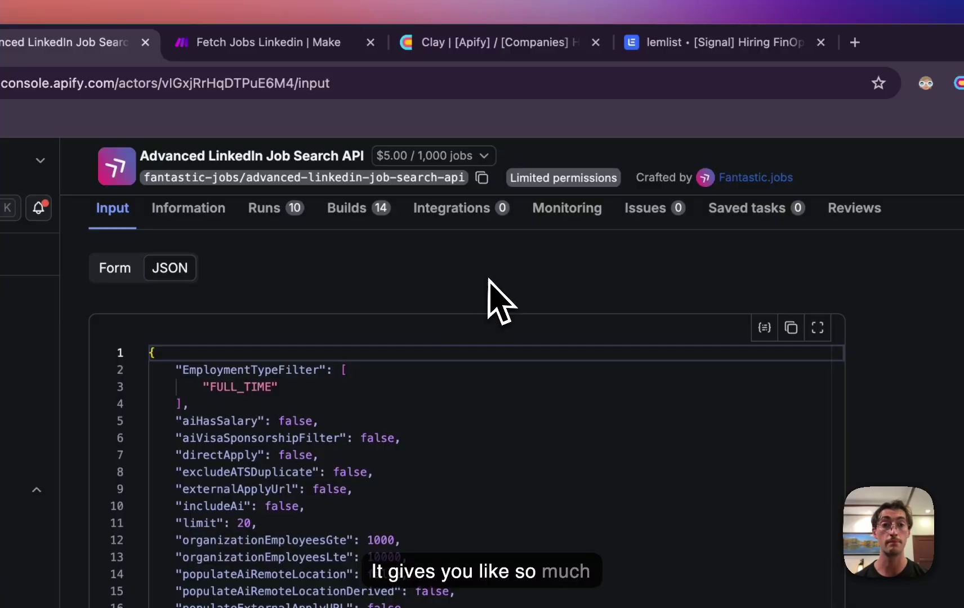
pyautogui.click(453, 54)
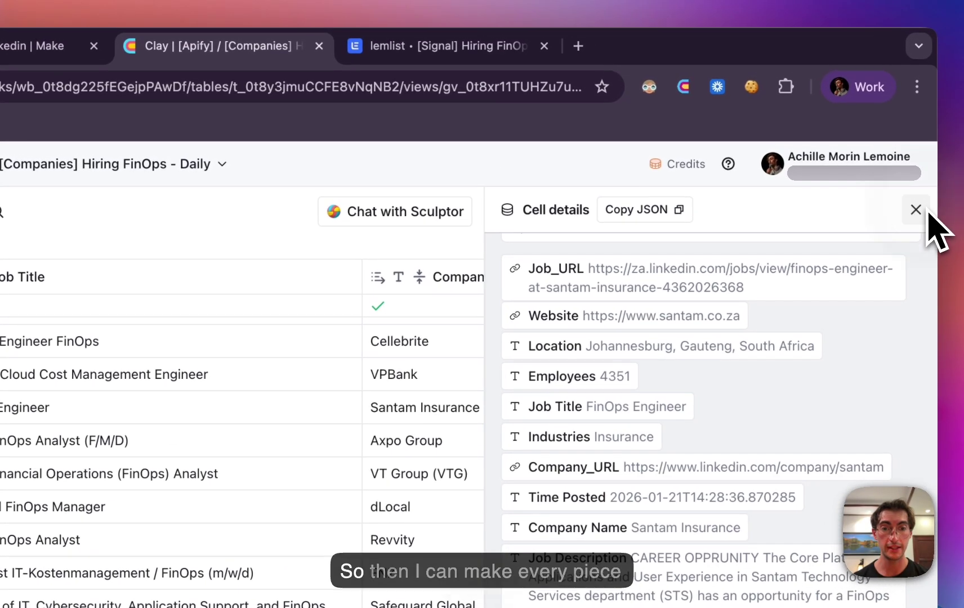
pyautogui.click(937, 188)
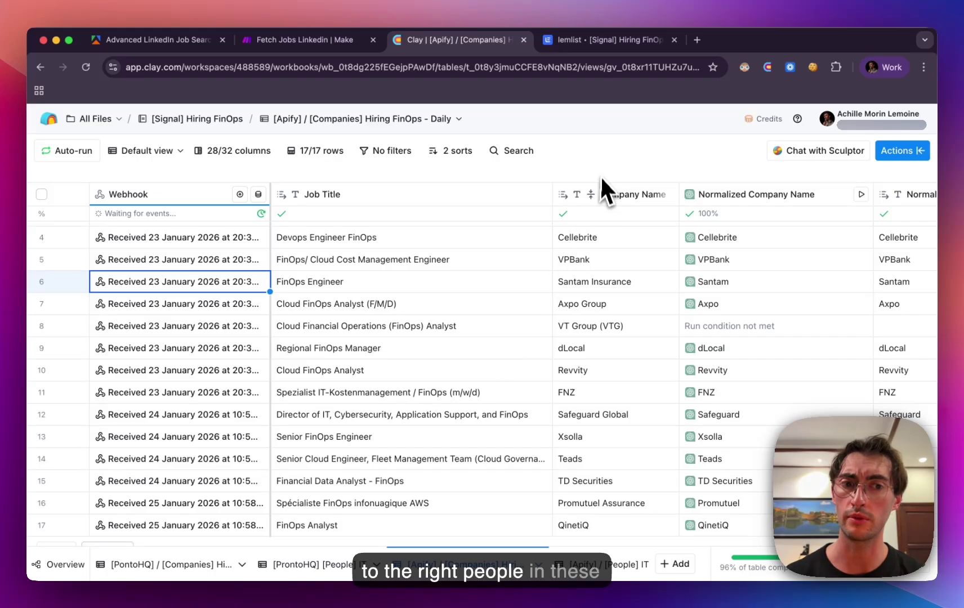
# Look through the received job rows and check the Company Name column used to deduplicate companies.
pyautogui.scroll(3, 561, 316)
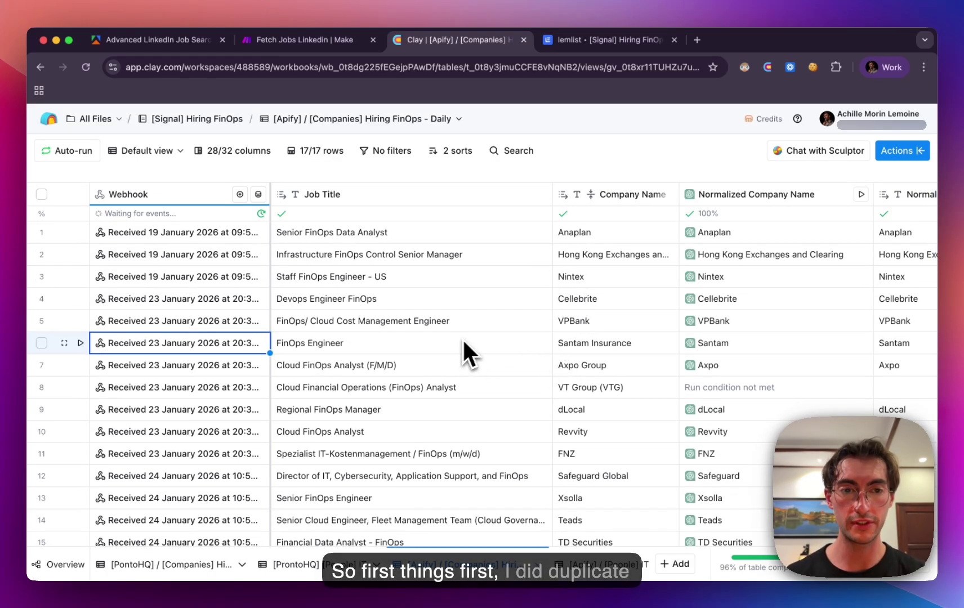
pyautogui.scroll(-3, 592, 305)
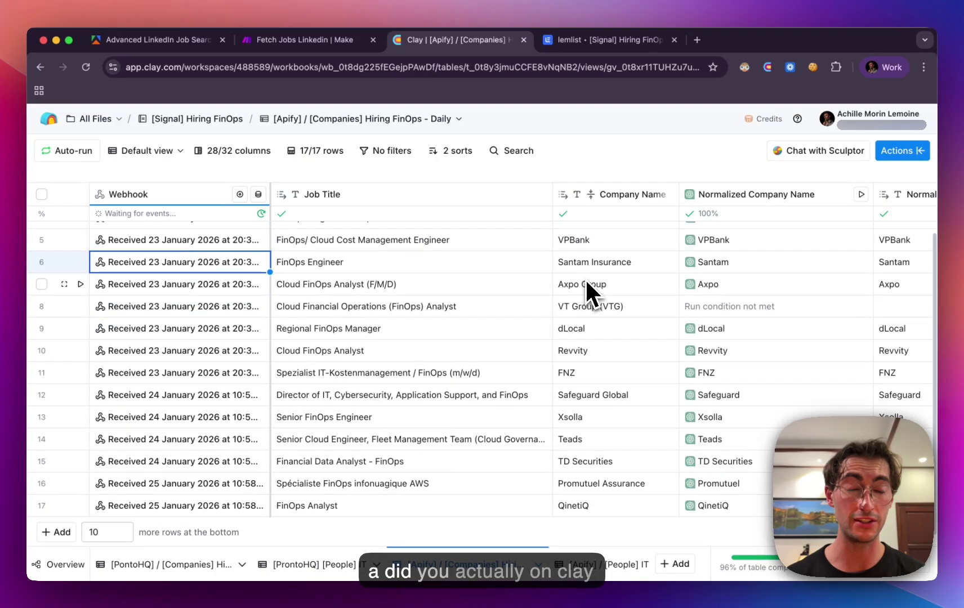
pyautogui.scroll(3, 601, 329)
pyautogui.scroll(-3, 601, 329)
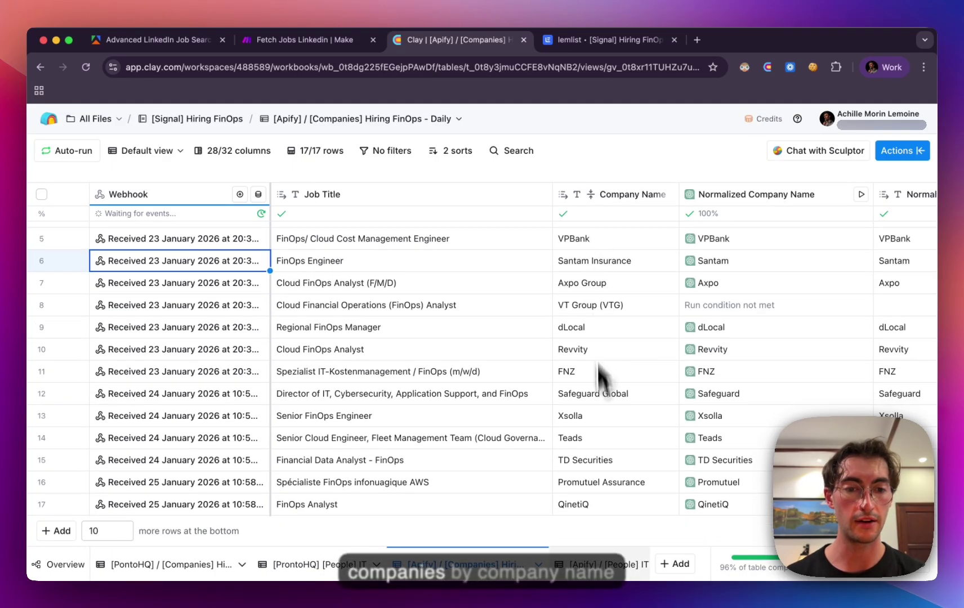
pyautogui.scroll(3, 593, 333)
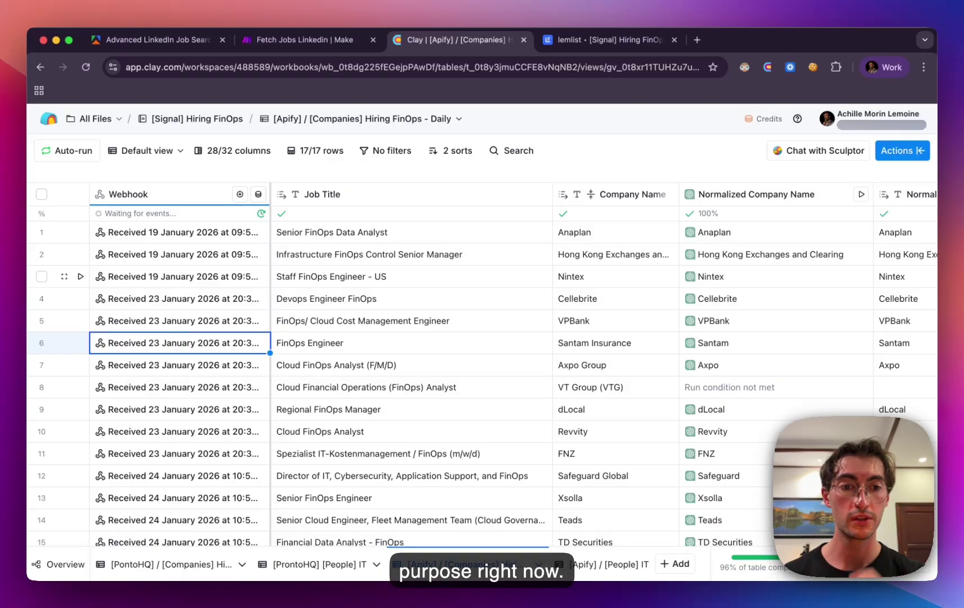
pyautogui.scroll(-3, 619, 352)
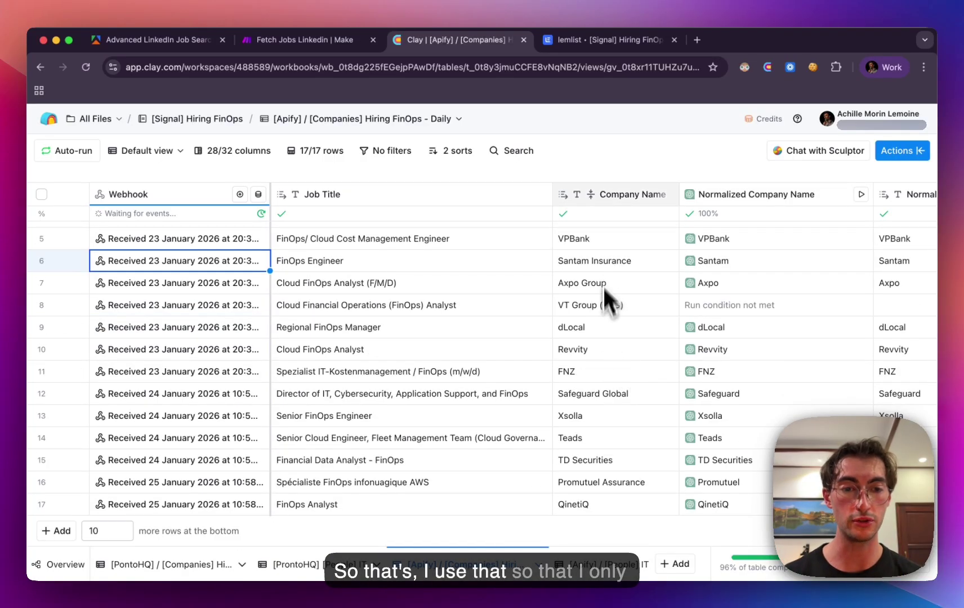
pyautogui.scroll(3, 563, 338)
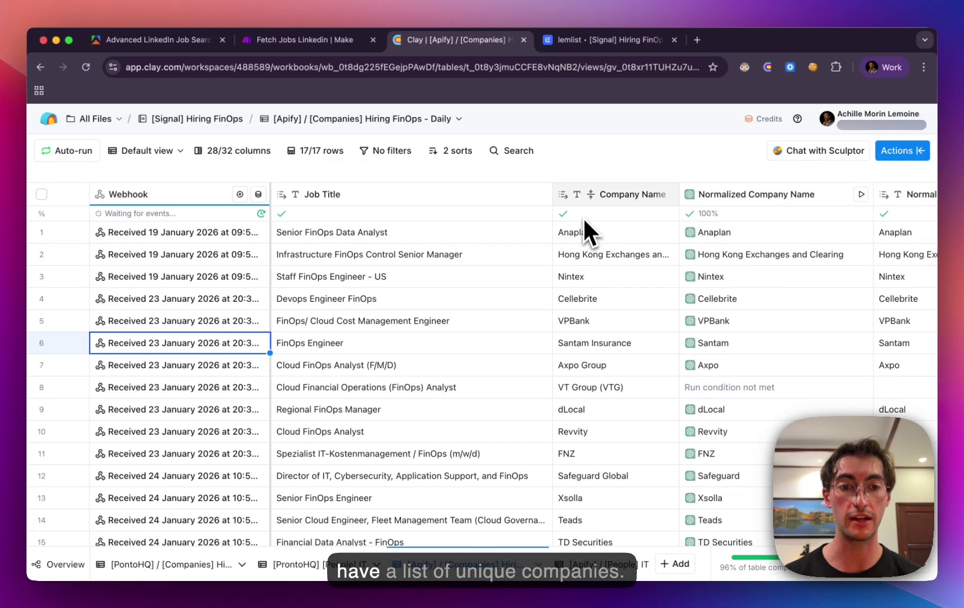
pyautogui.scroll(-1, 580, 281)
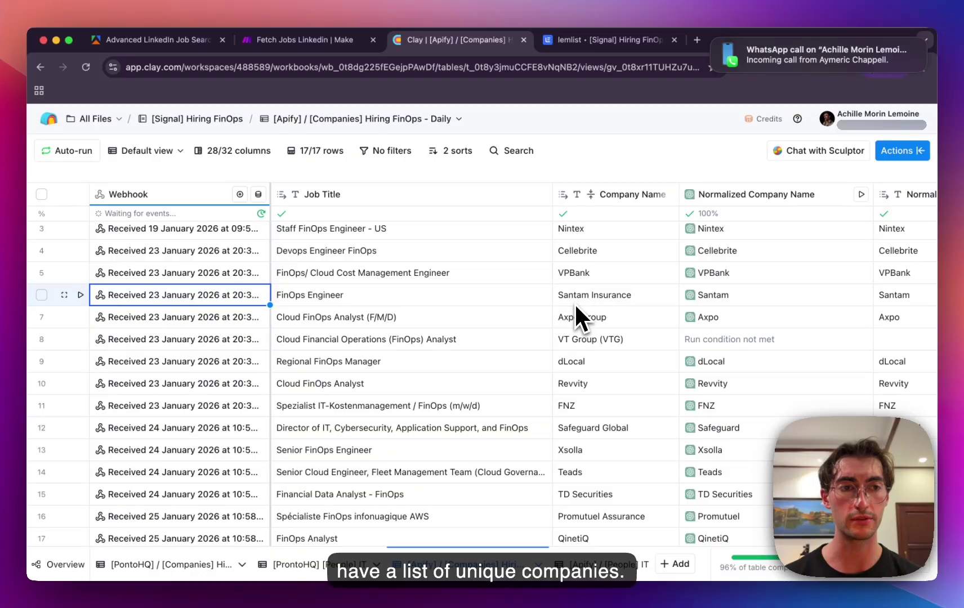
# Examine the Normalized Company Name column's prompt and Only run if condition, close the settings without saving, and review the company names.
pyautogui.hscroll(5, 614, 315)
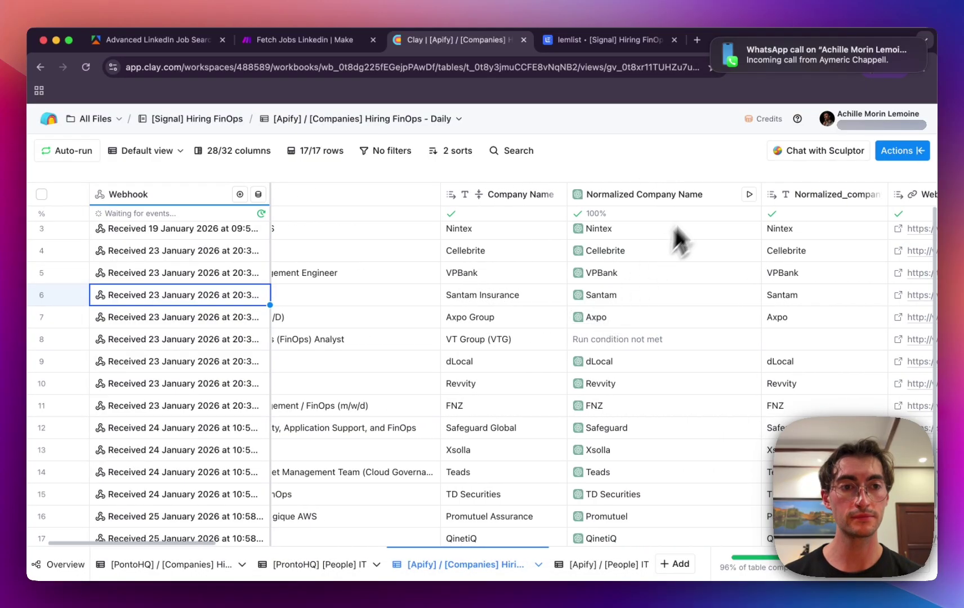
pyautogui.hscroll(-5, 747, 42)
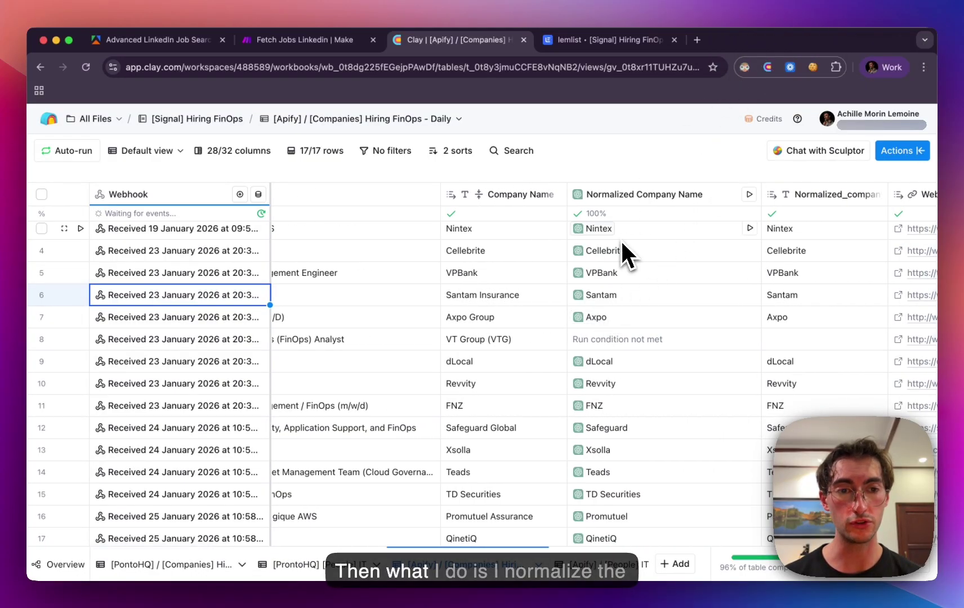
pyautogui.hscroll(5, 591, 309)
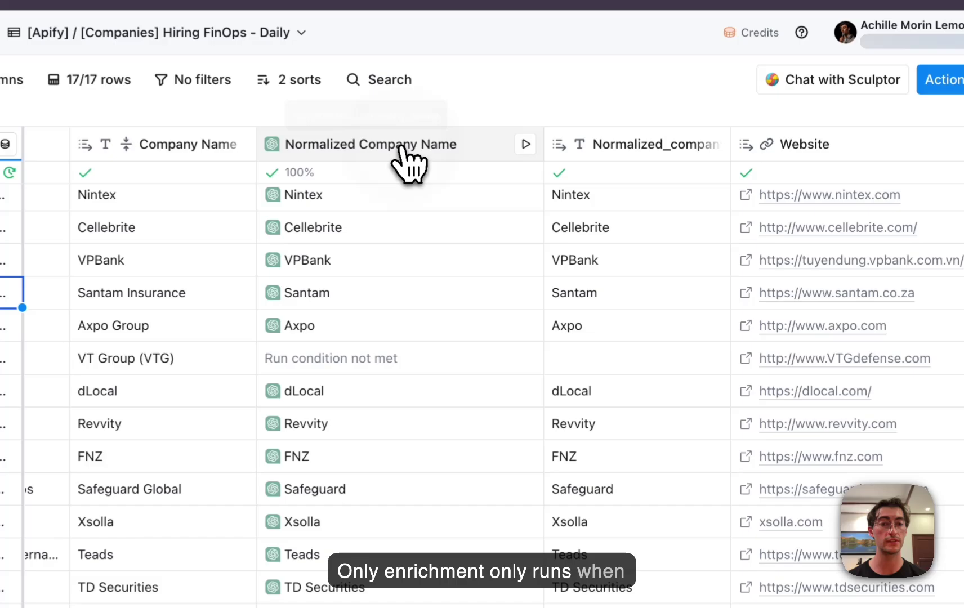
pyautogui.click(533, 203)
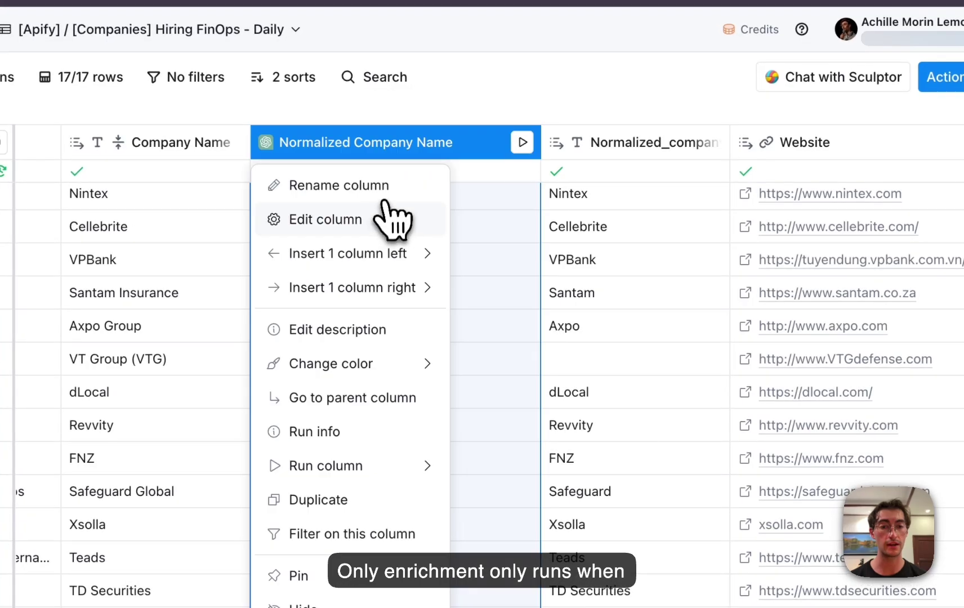
pyautogui.click(344, 221)
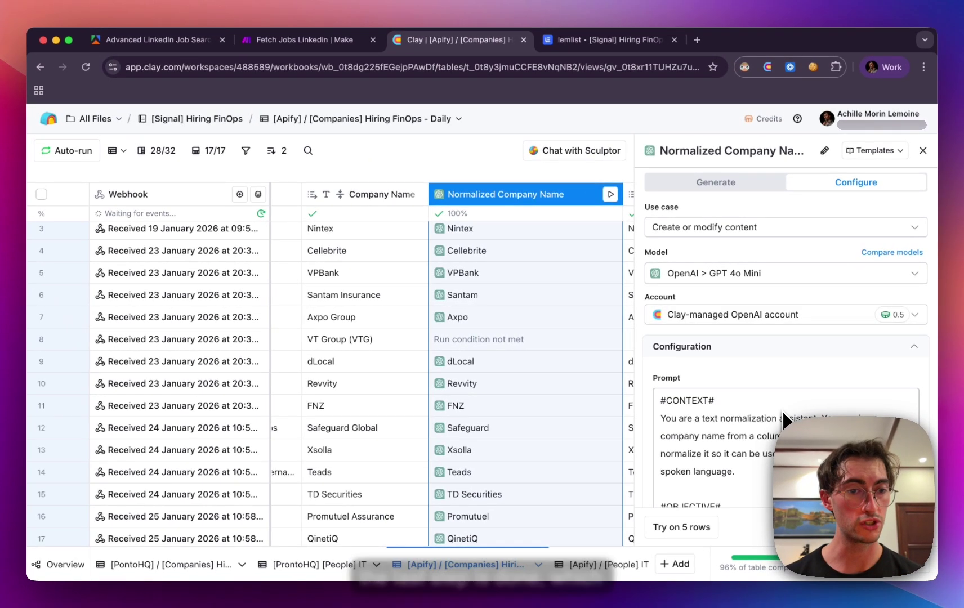
pyautogui.scroll(-8, 785, 417)
pyautogui.scroll(-5, 785, 419)
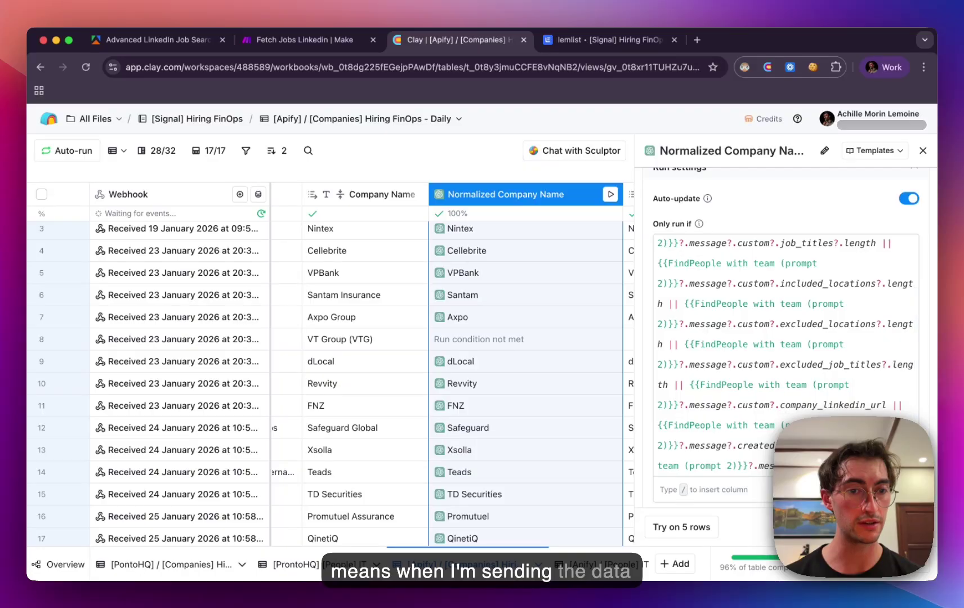
pyautogui.scroll(6, 794, 402)
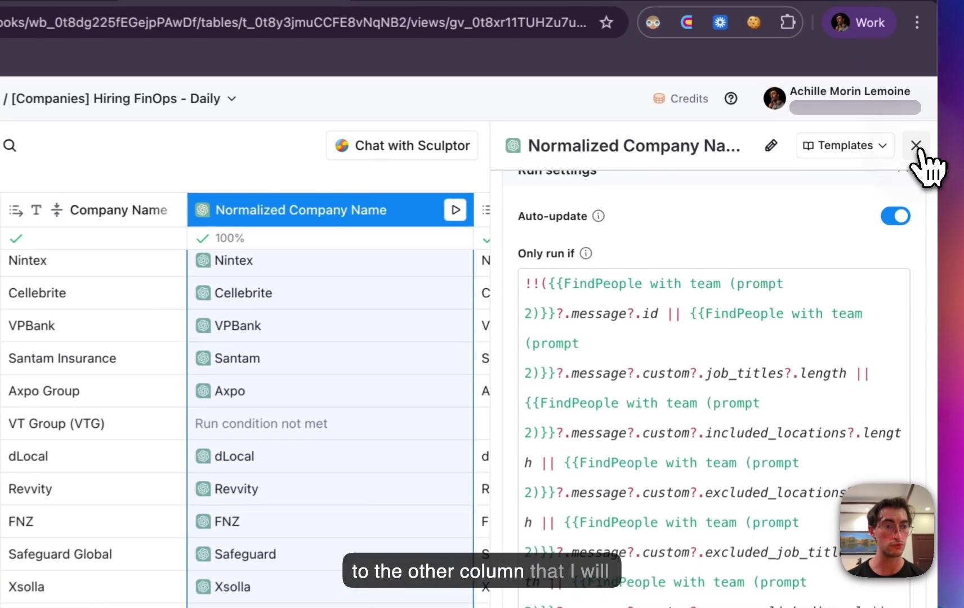
pyautogui.click(916, 145)
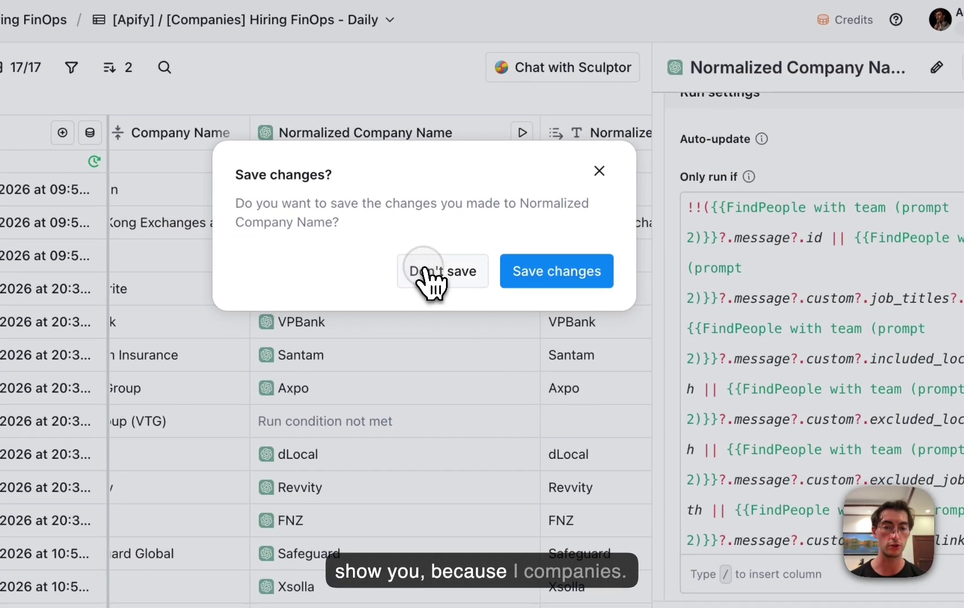
pyautogui.click(426, 270)
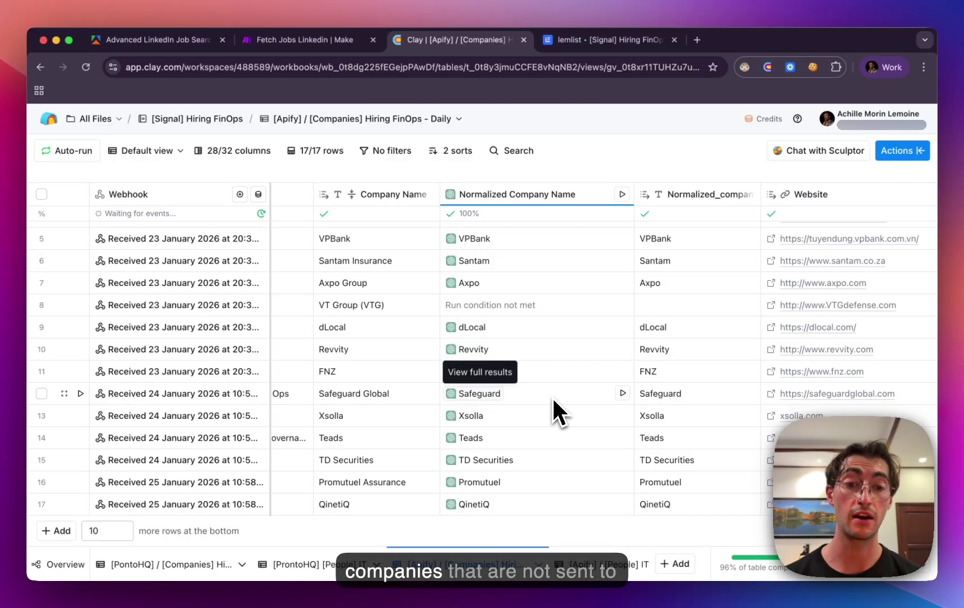
pyautogui.hscroll(-4, 556, 431)
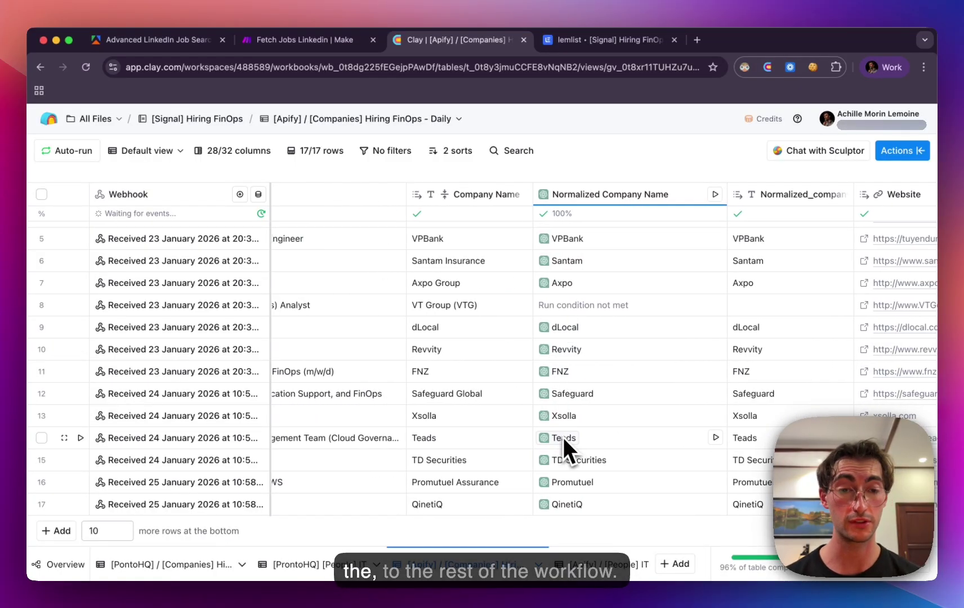
pyautogui.hscroll(3, 564, 438)
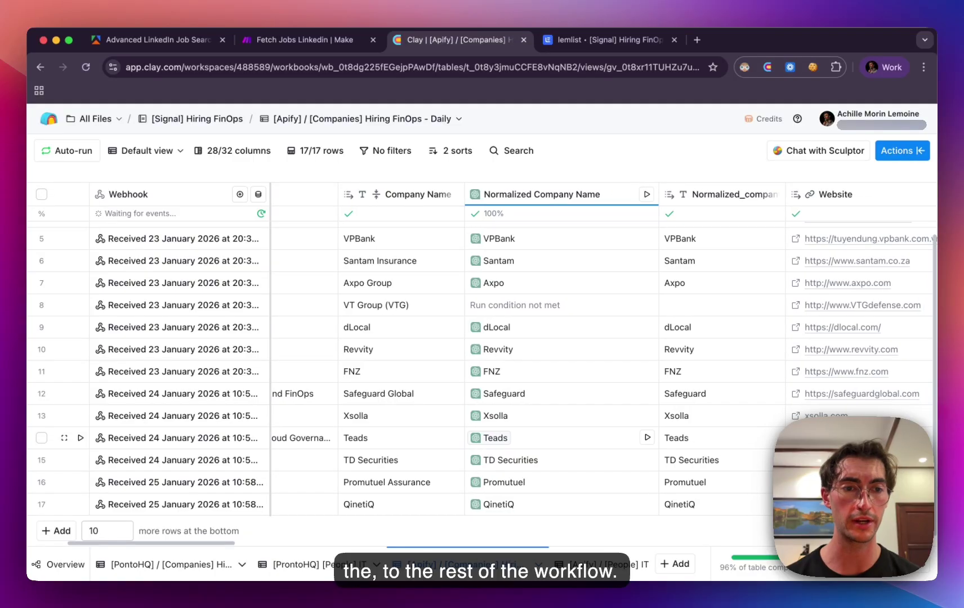
# Examine the Domain Name, Lookup Single Row and Company not contacted columns that check whether each company was already contacted.
pyautogui.hscroll(10, 575, 445)
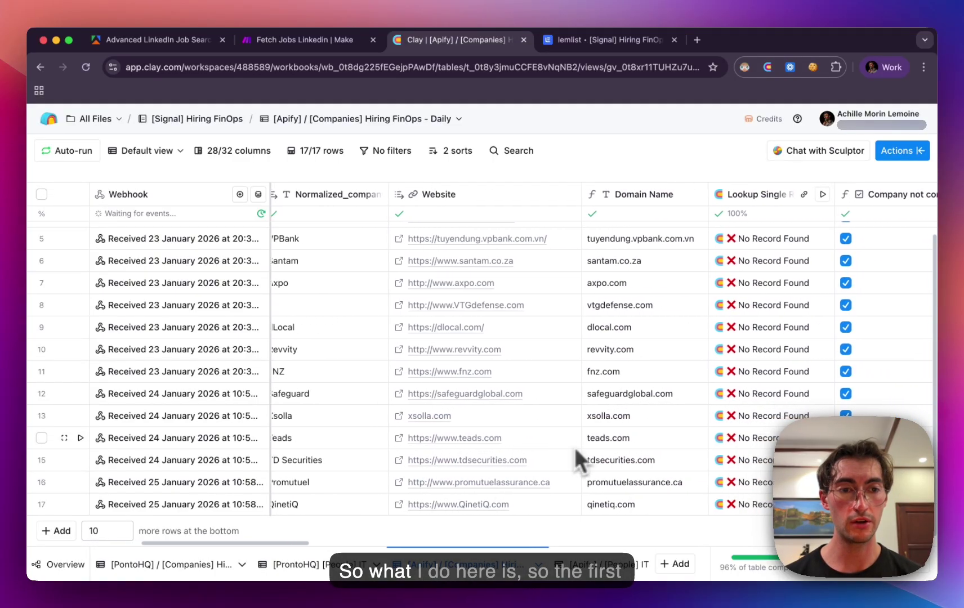
pyautogui.hscroll(5, 574, 445)
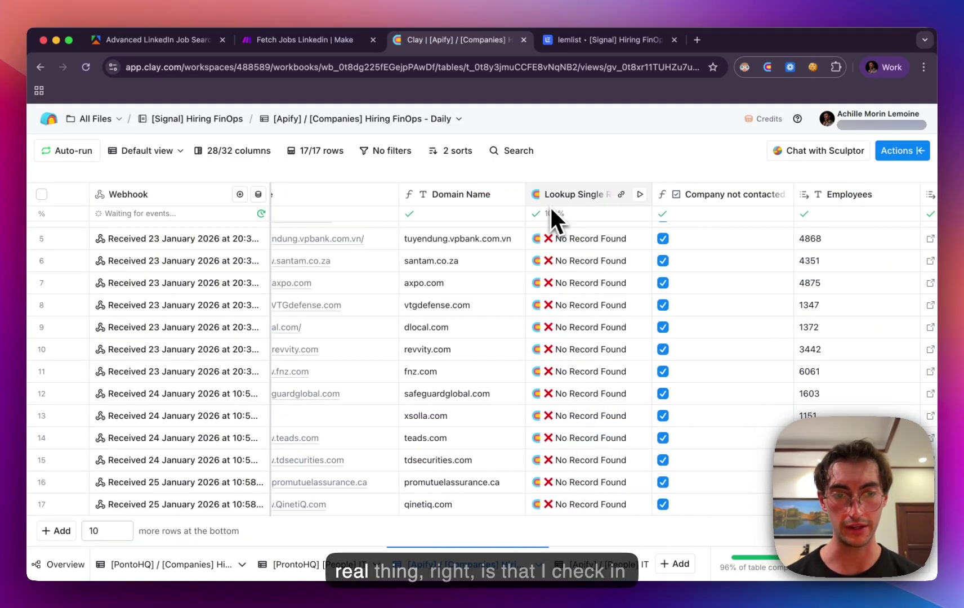
pyautogui.scroll(3, 589, 288)
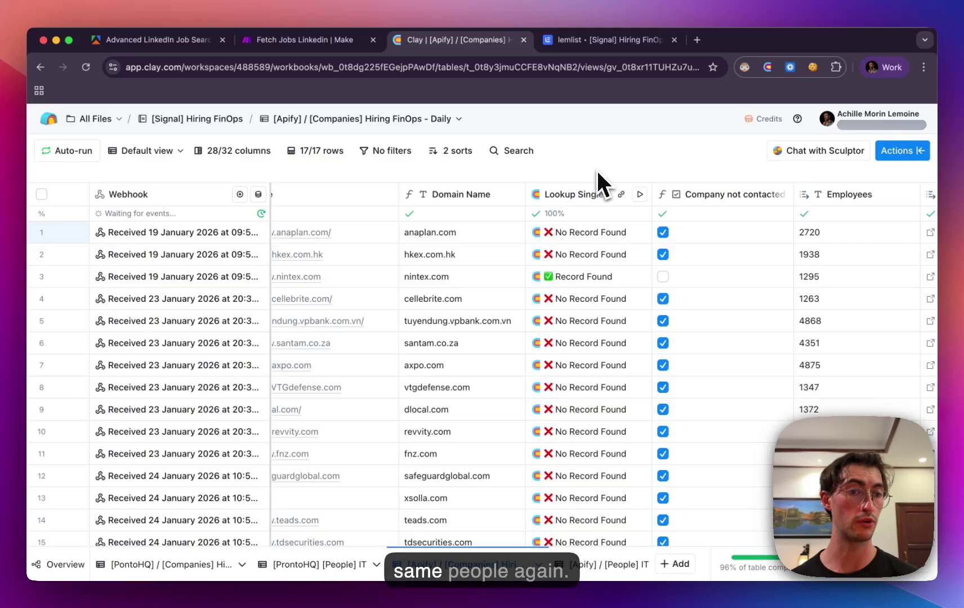
pyautogui.hscroll(2, 614, 338)
pyautogui.scroll(-3, 657, 476)
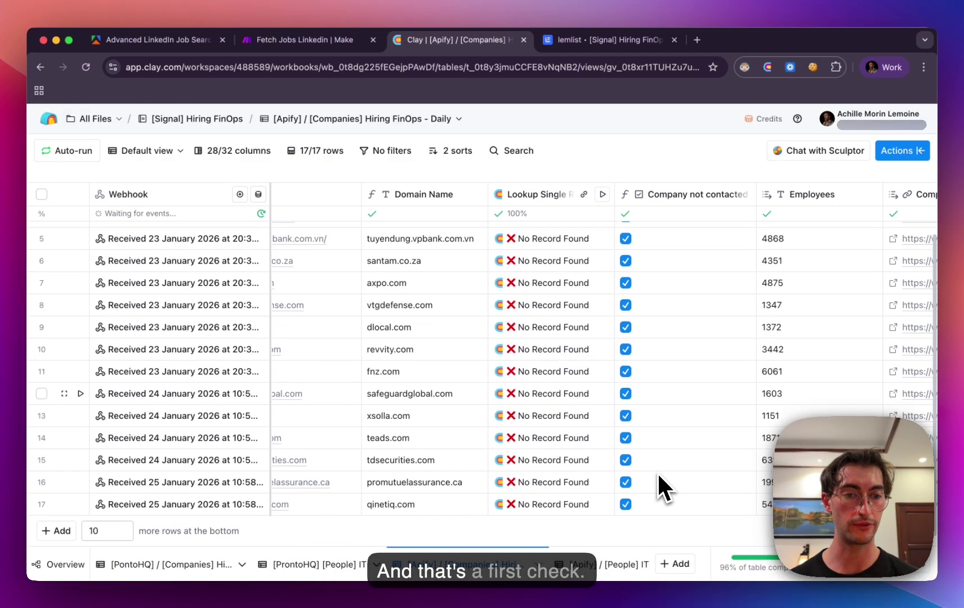
pyautogui.scroll(3, 657, 476)
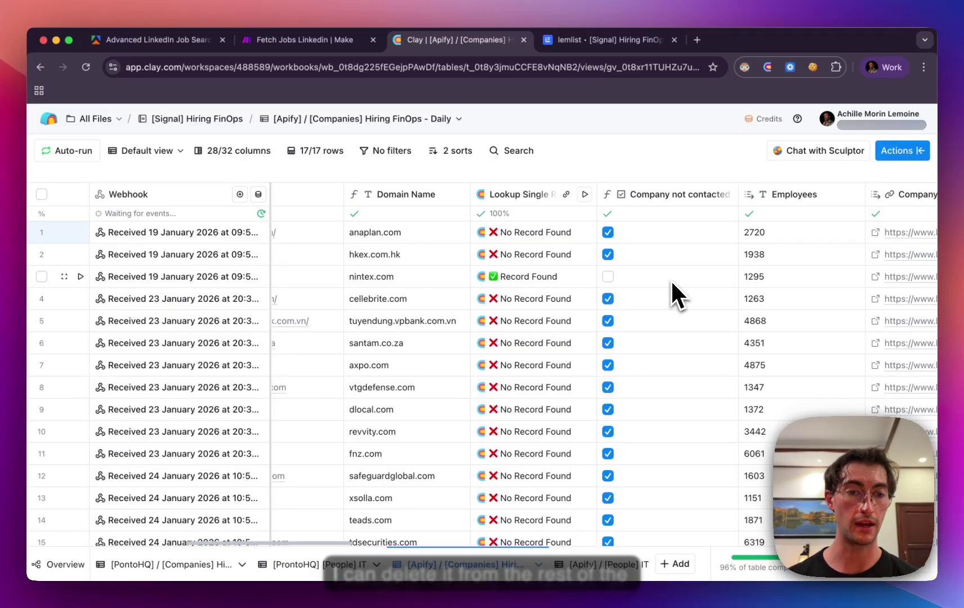
pyautogui.hscroll(5, 671, 281)
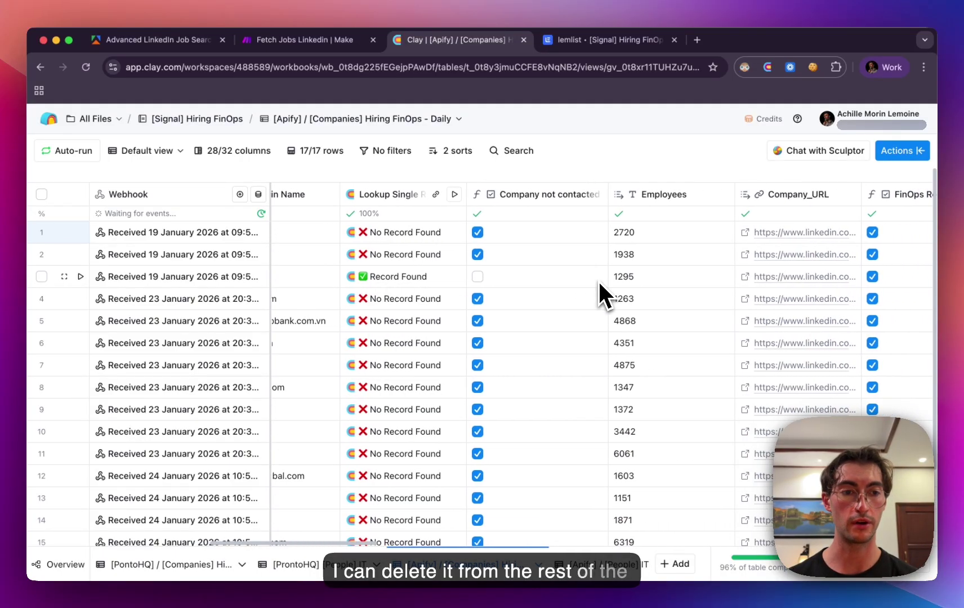
# Compare the FinOps Role checkbox column with the Job Title column to see how titles are checked for the target keywords.
pyautogui.hscroll(3, 607, 292)
pyautogui.hscroll(10, 609, 293)
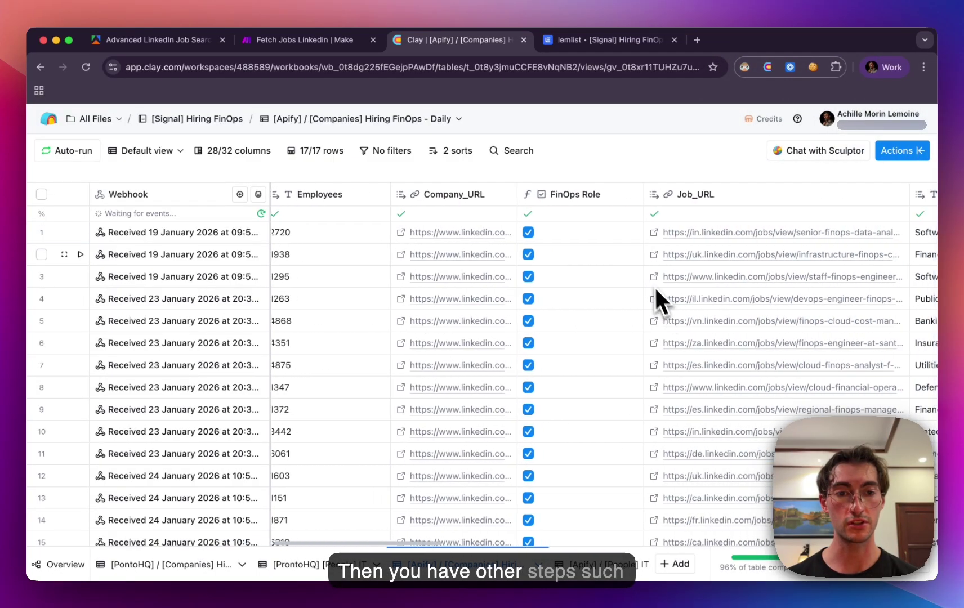
pyautogui.scroll(-3, 594, 315)
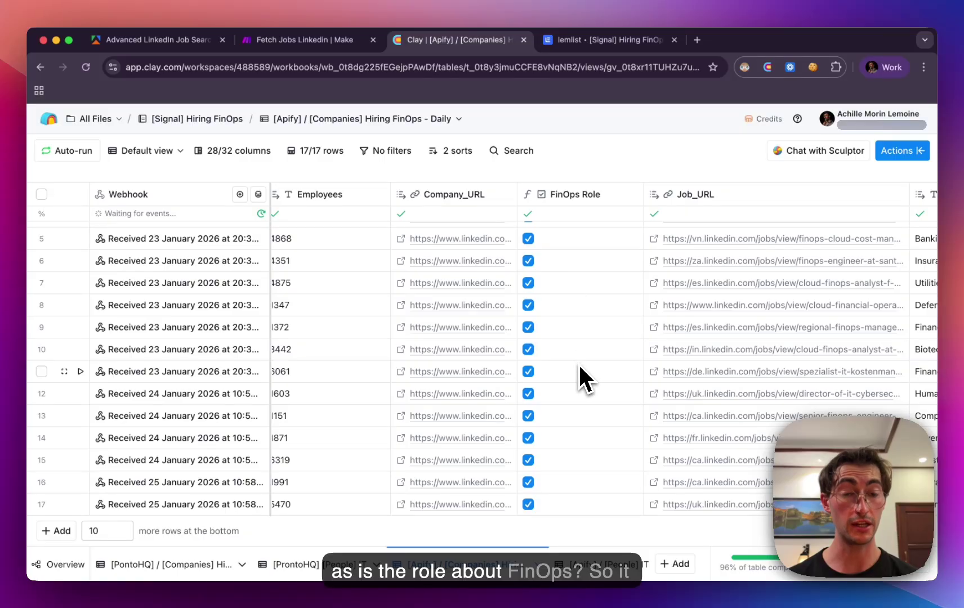
pyautogui.scroll(3, 585, 374)
pyautogui.hscroll(-10, 586, 389)
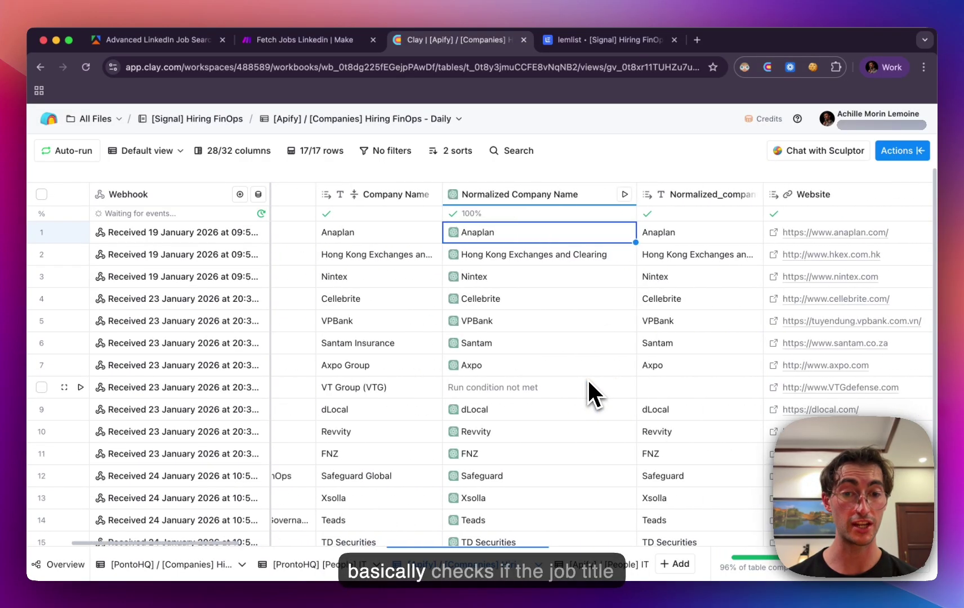
pyautogui.scroll(-4, 352, 429)
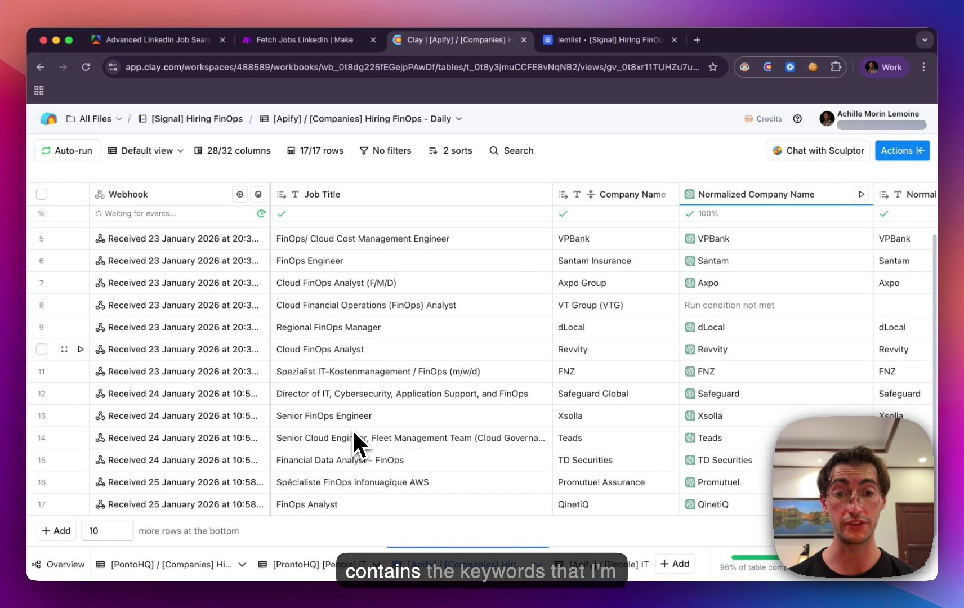
pyautogui.scroll(4, 394, 457)
pyautogui.hscroll(5, 402, 464)
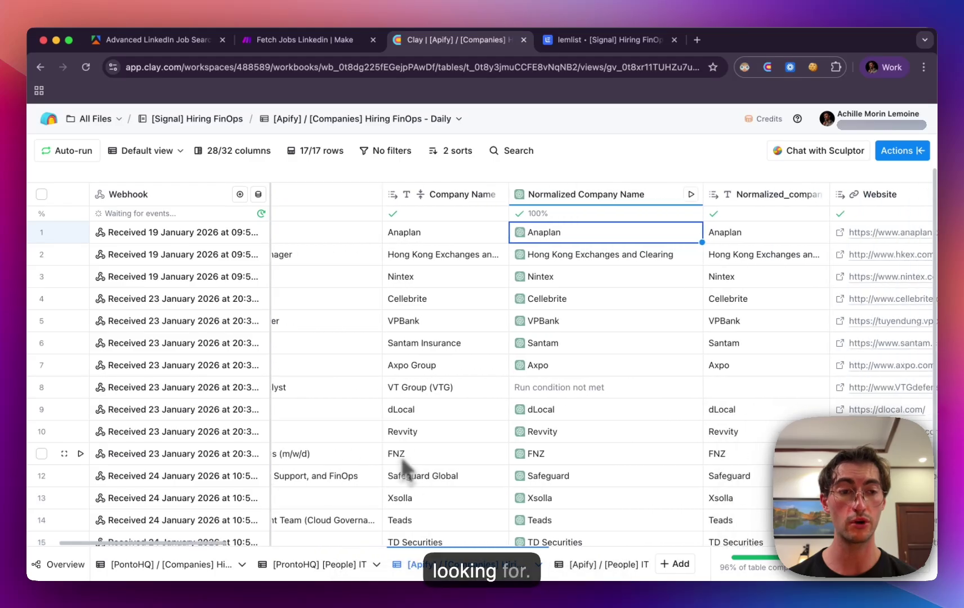
pyautogui.hscroll(-5, 402, 461)
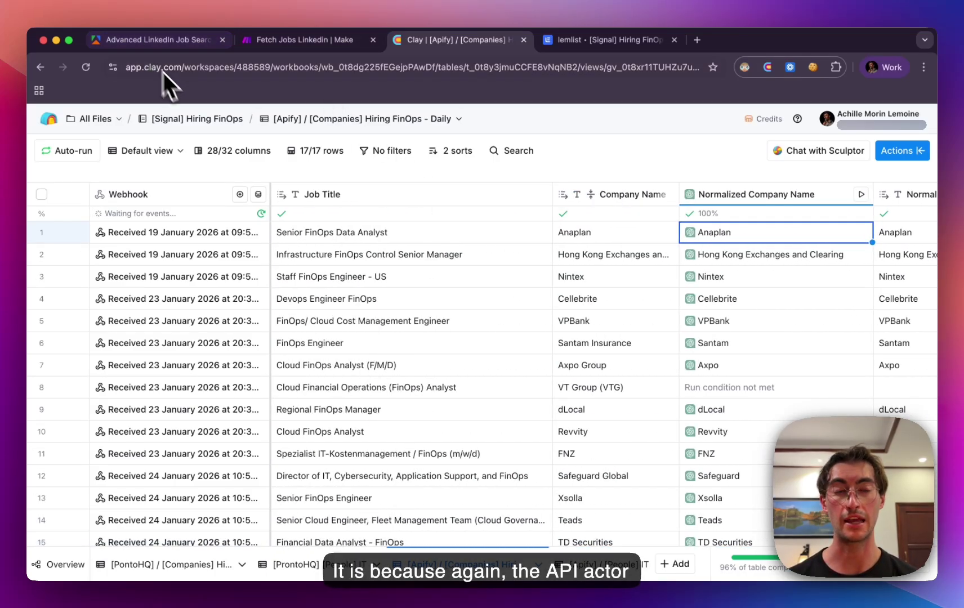
pyautogui.hscroll(5, 546, 317)
pyautogui.hscroll(6, 547, 318)
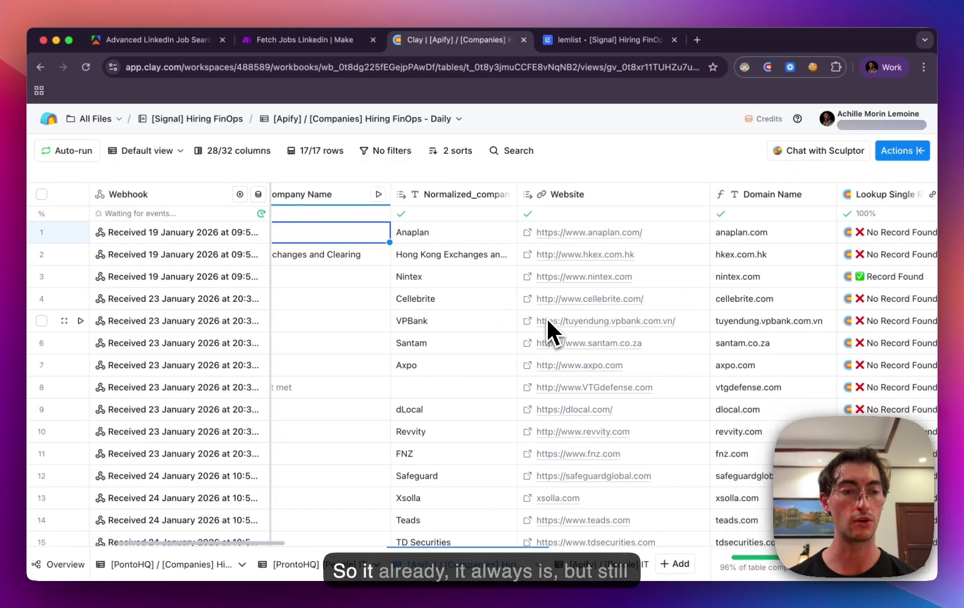
pyautogui.hscroll(5, 547, 322)
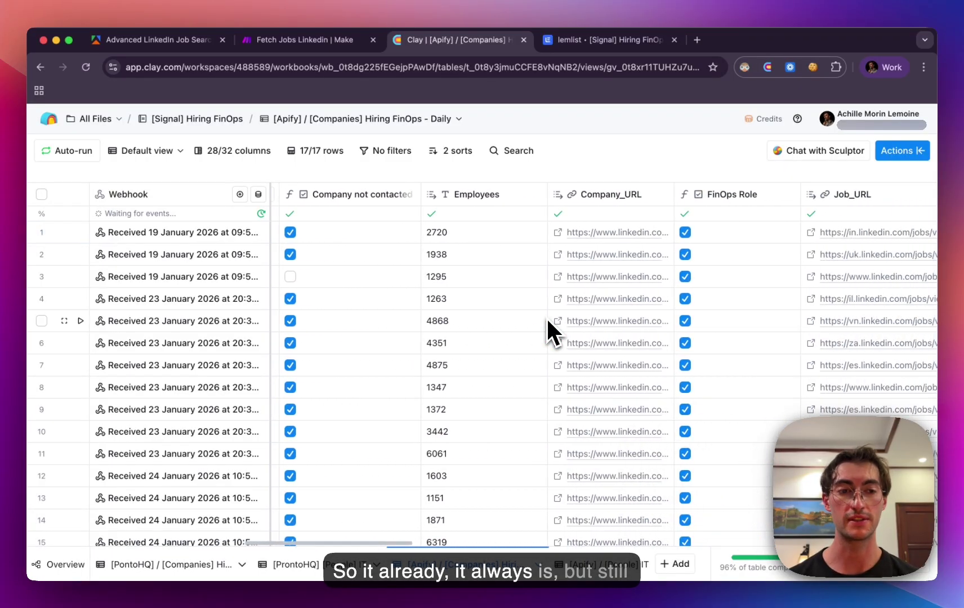
# Widen the Is NOT recruiting / consulting column beside Industries until its full header is readable.
pyautogui.hscroll(2, 565, 313)
pyautogui.hscroll(15, 592, 319)
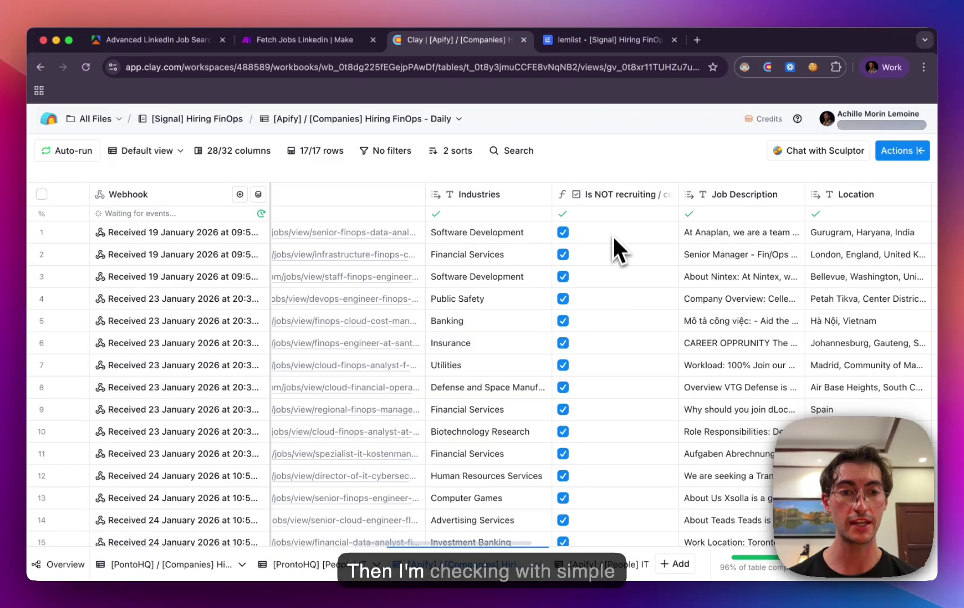
pyautogui.hscroll(2, 619, 228)
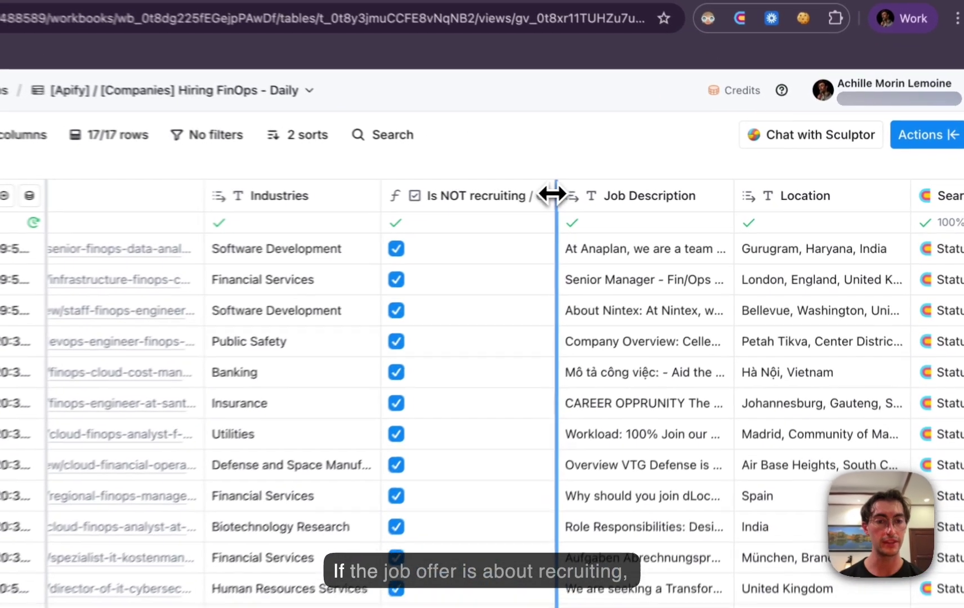
pyautogui.moveTo(554, 194); pyautogui.dragTo(638, 217)
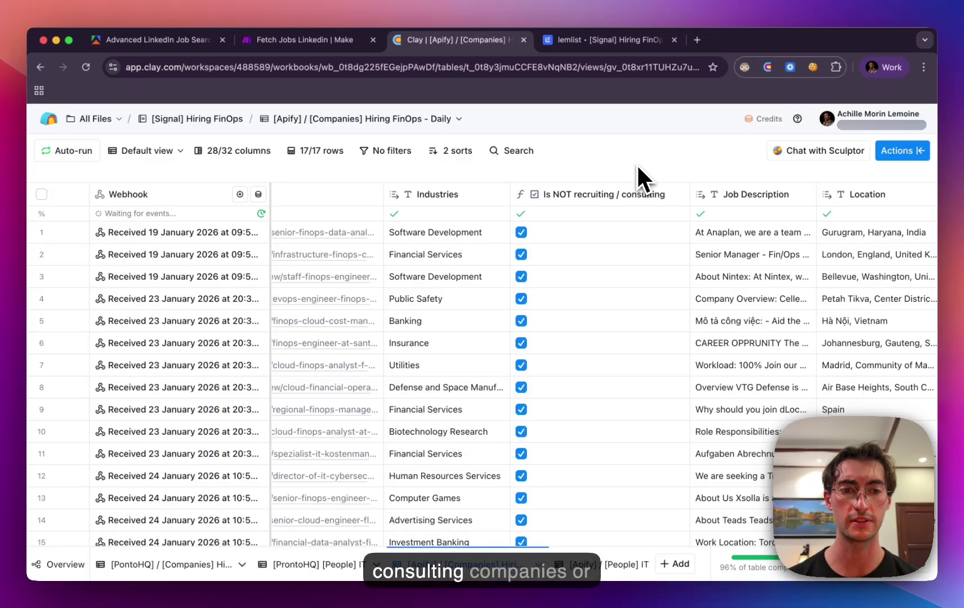
# Review the Location, Search Location ID and Location ID columns that retrieve each job's LinkedIn location ID.
pyautogui.hscroll(5, 647, 231)
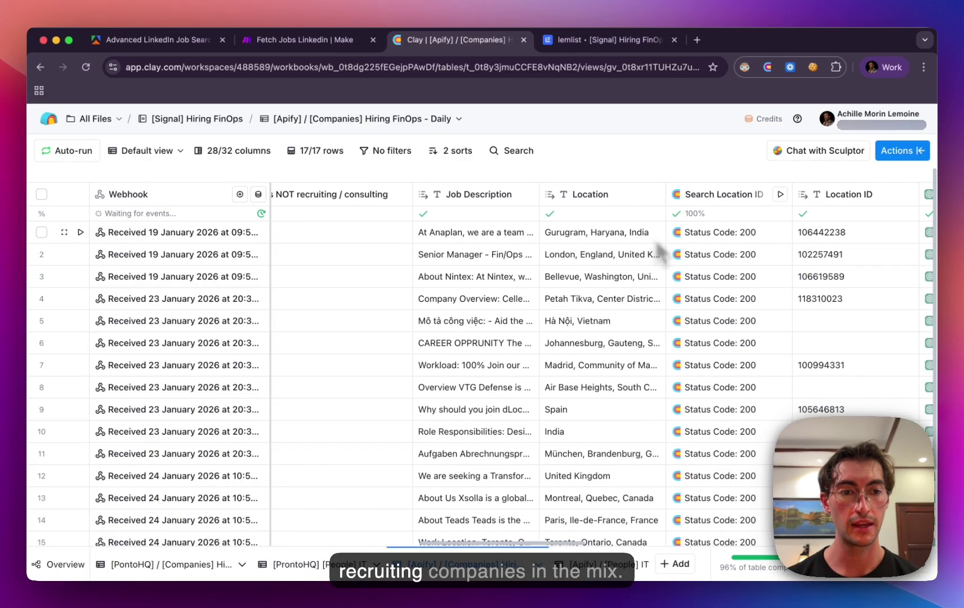
pyautogui.hscroll(3, 656, 239)
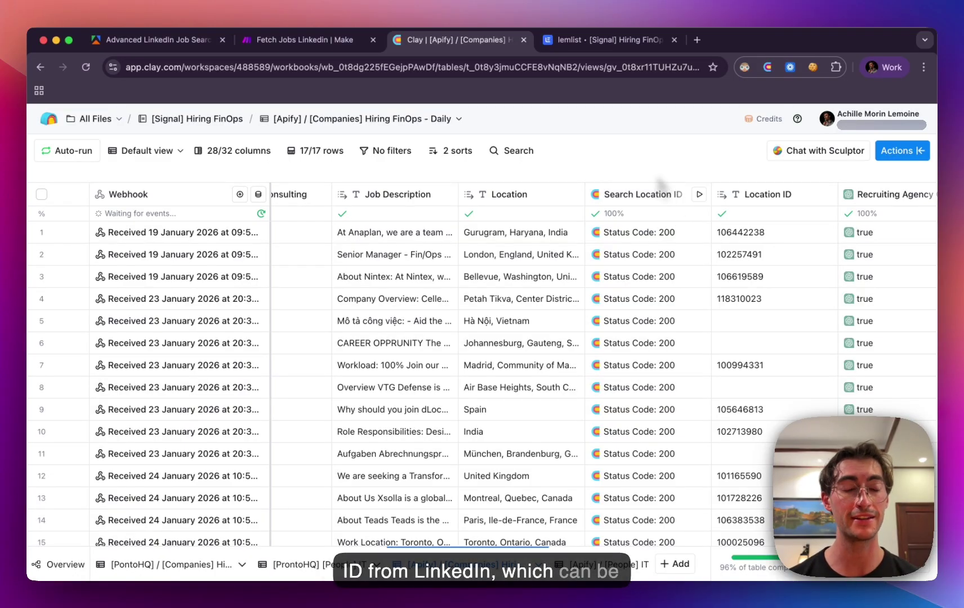
pyautogui.hscroll(4, 665, 241)
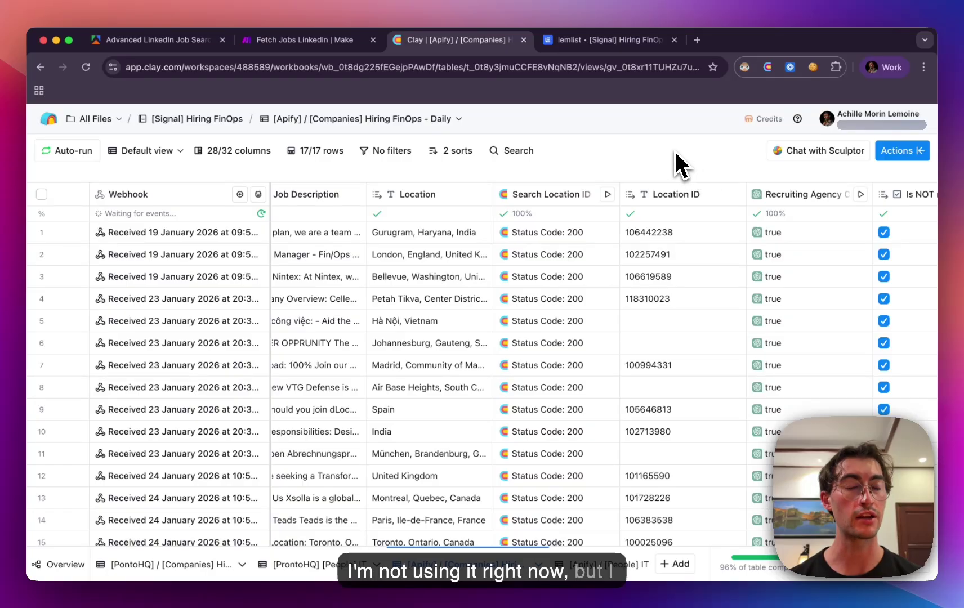
pyautogui.hscroll(2, 654, 213)
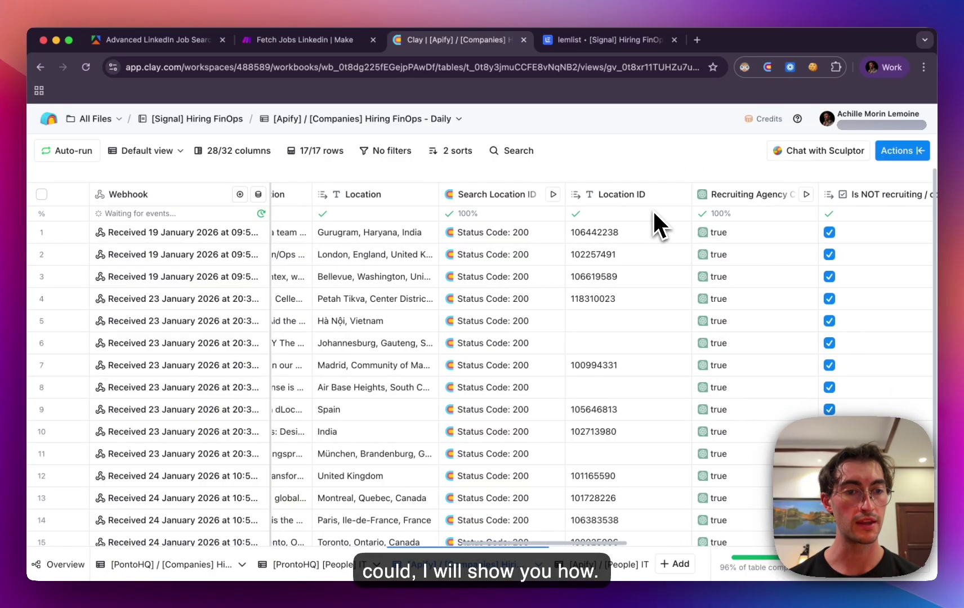
# Review the AI-based Recruiting Agency check and its Is NOT recruiting / consulting (AI) column across the rows.
pyautogui.hscroll(2, 656, 224)
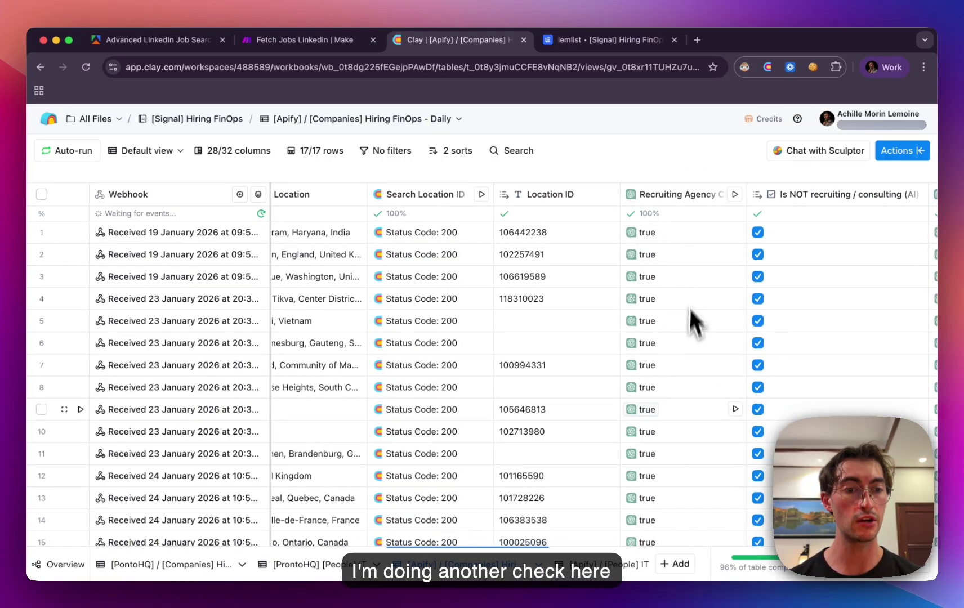
pyautogui.hscroll(1, 695, 326)
pyautogui.hscroll(2, 653, 315)
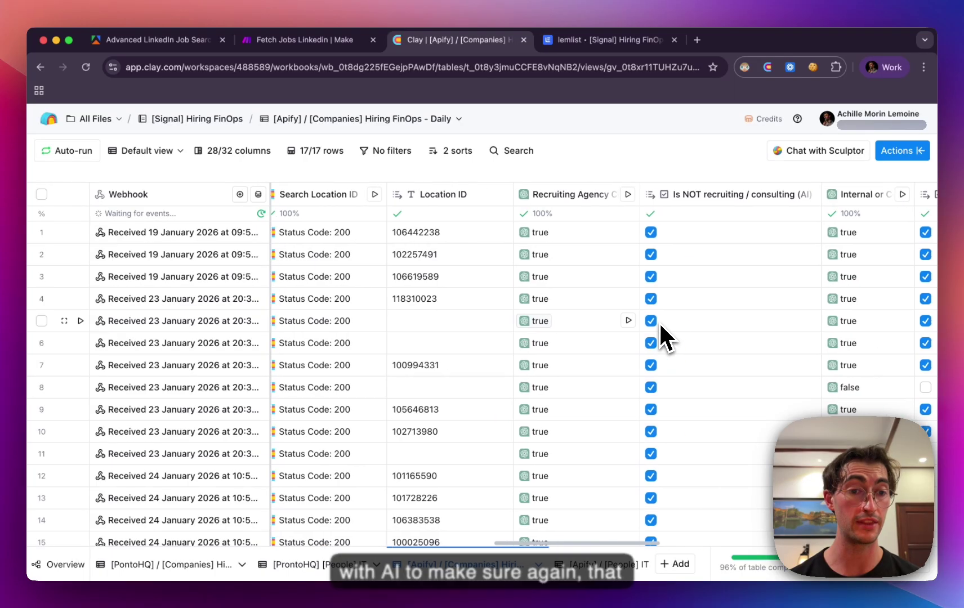
pyautogui.hscroll(1, 640, 378)
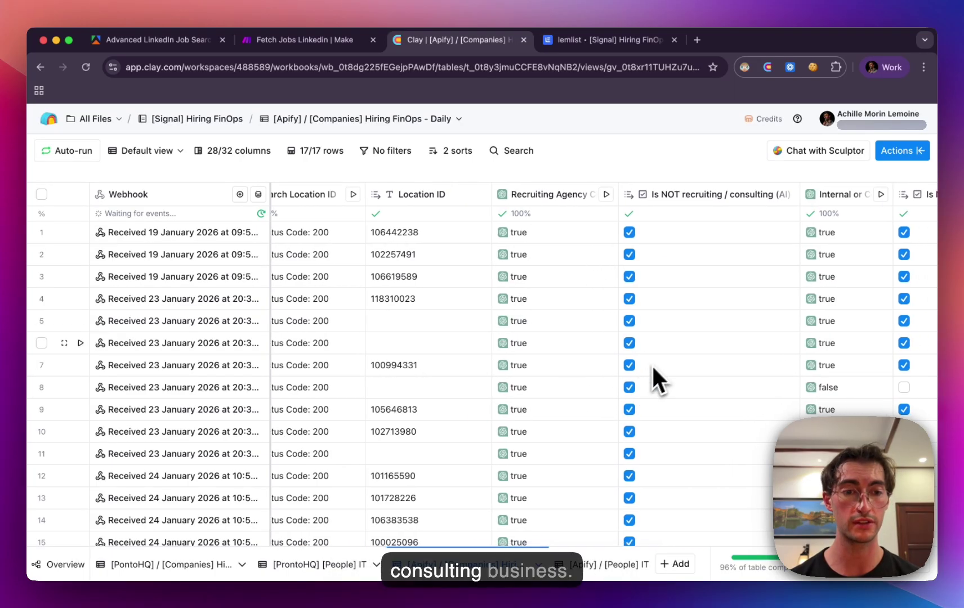
# Examine the internal-or-client AI check and Is NOT client-facing column, and how a failed check affects Hiring Authority in row 8.
pyautogui.hscroll(5, 673, 352)
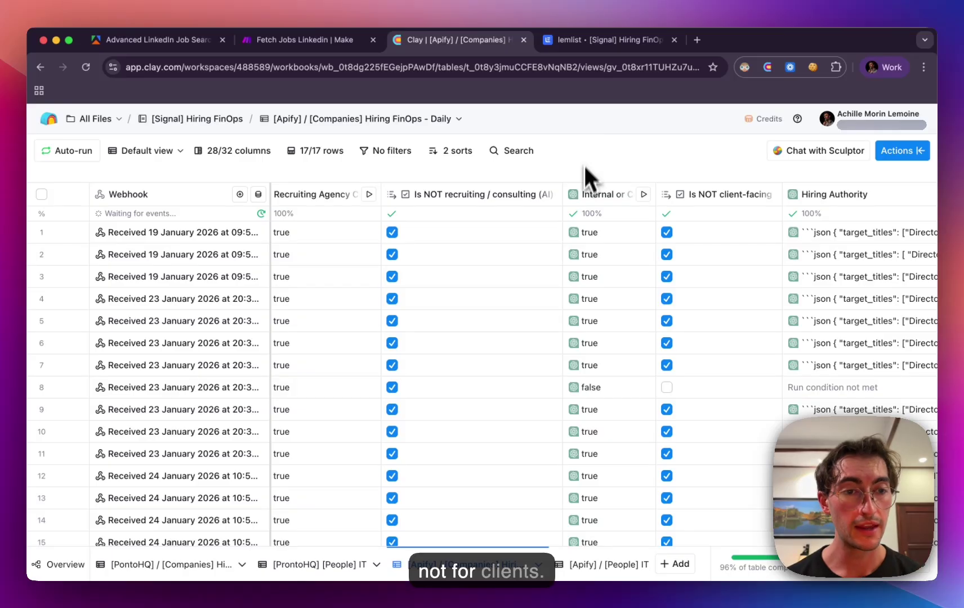
pyautogui.scroll(-4, 389, 352)
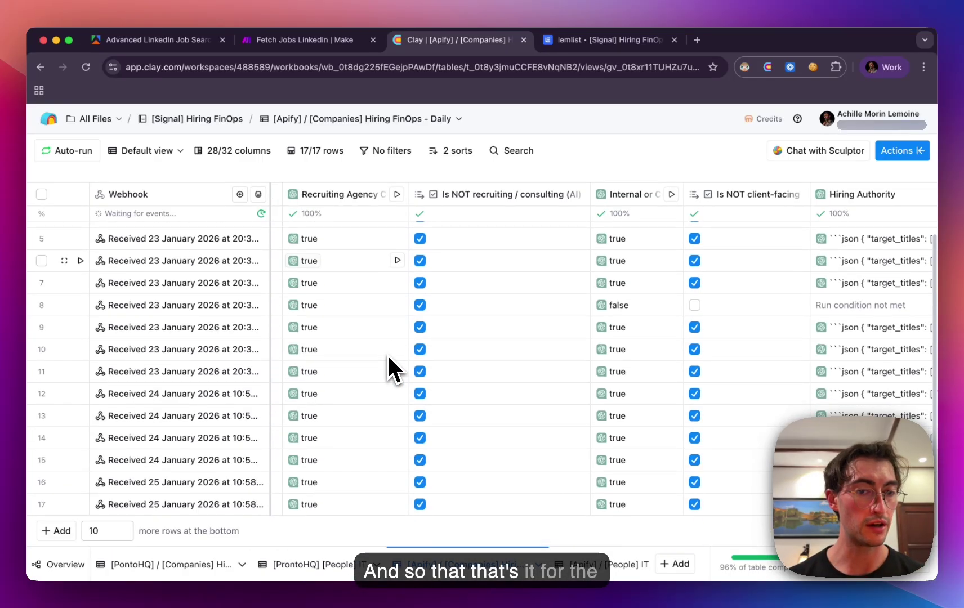
pyautogui.scroll(1, 470, 386)
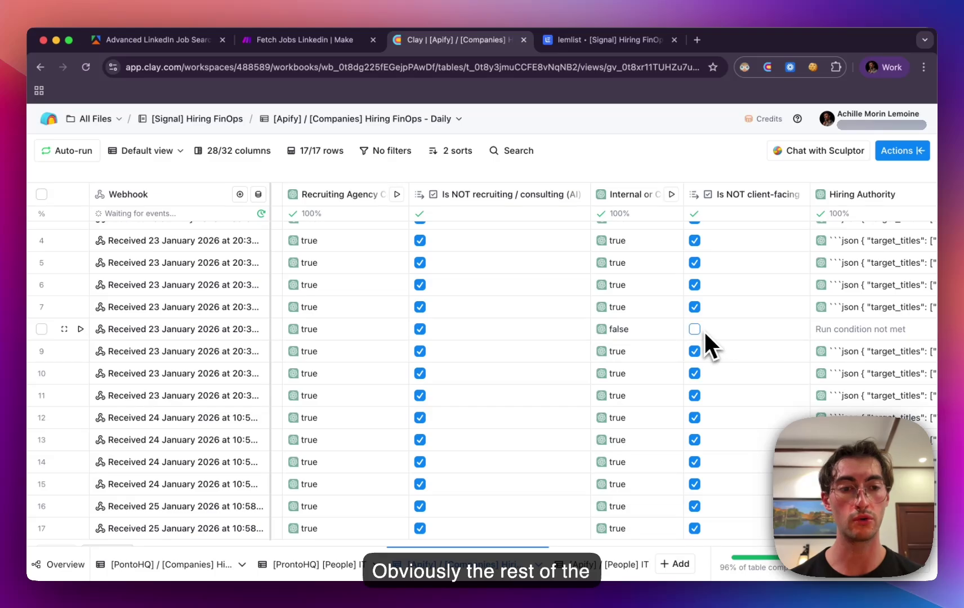
pyautogui.hscroll(-10, 690, 328)
pyautogui.hscroll(5, 670, 338)
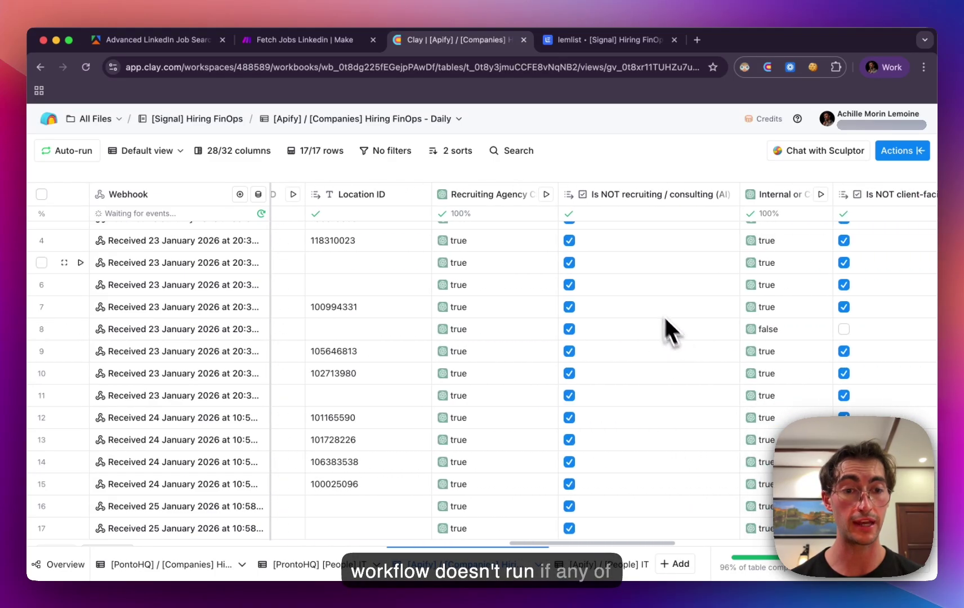
pyautogui.hscroll(3, 636, 411)
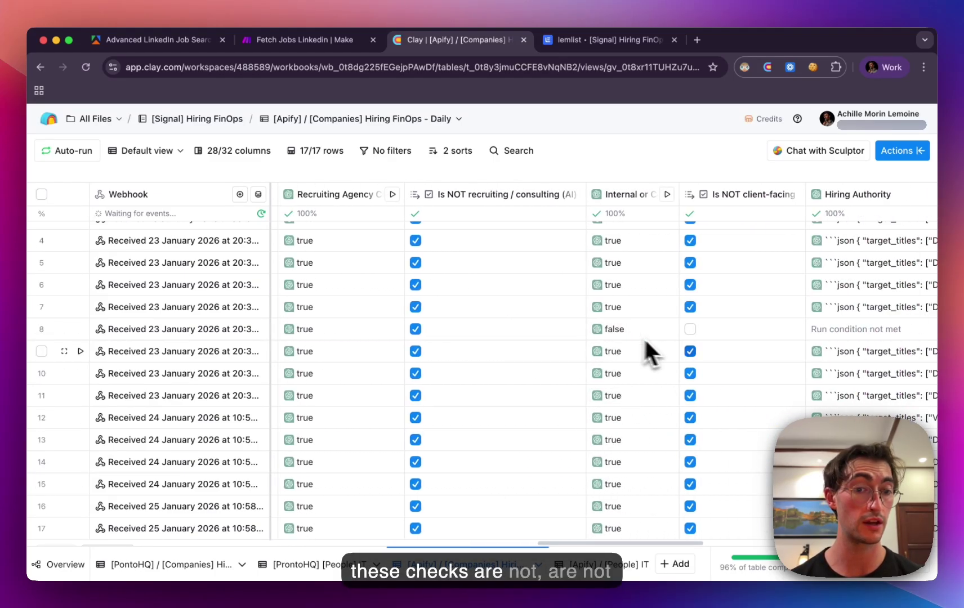
pyautogui.hscroll(2, 694, 352)
pyautogui.scroll(3, 695, 338)
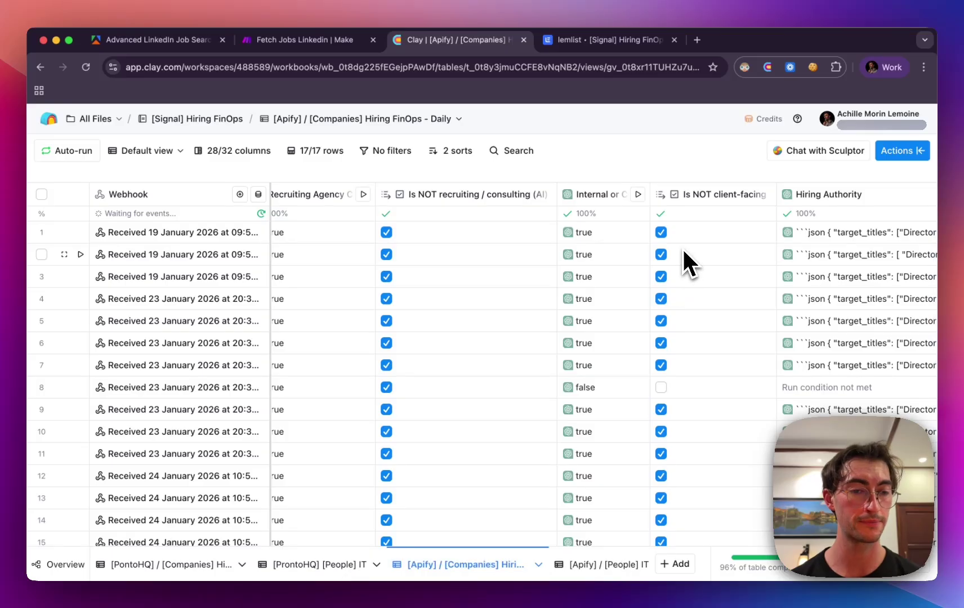
# Open the Hiring Authority column's settings, examine its GPT 4o model and Hiring-ManagerFinder prompt, and close them without saving changes.
pyautogui.hscroll(10, 657, 279)
pyautogui.hscroll(4, 657, 278)
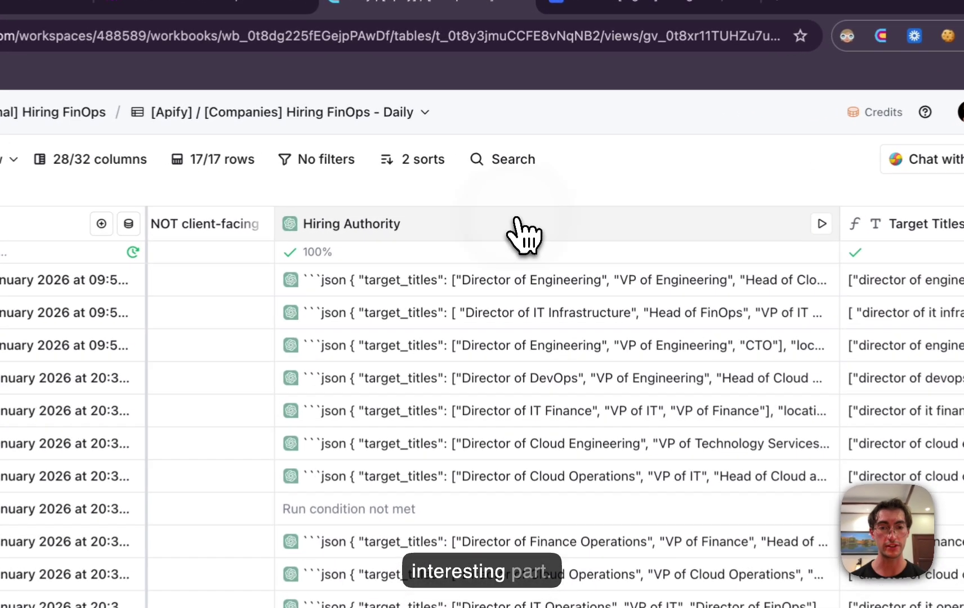
pyautogui.click(521, 194)
pyautogui.click(346, 302)
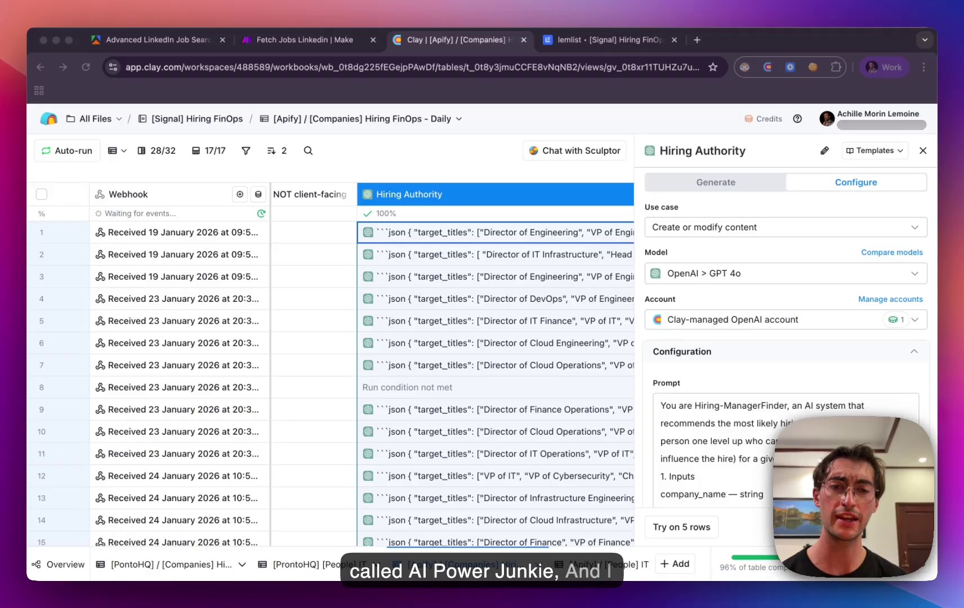
pyautogui.hscroll(2, 451, 366)
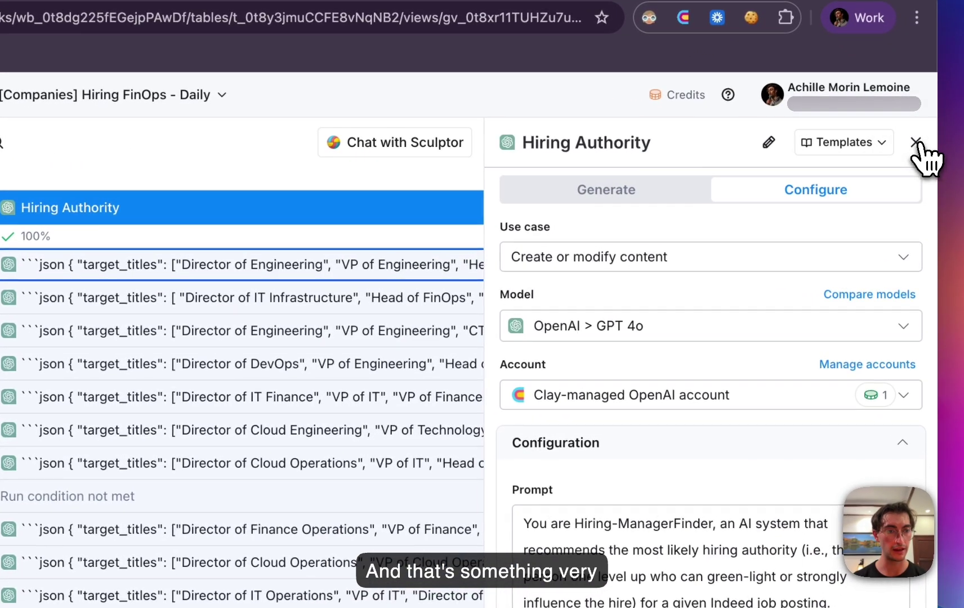
pyautogui.click(923, 150)
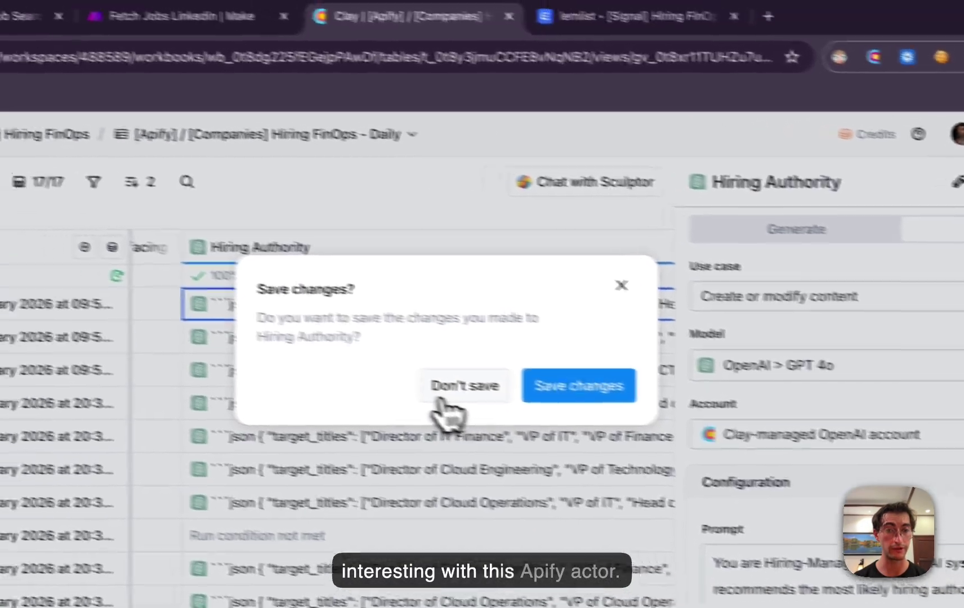
pyautogui.click(274, 346)
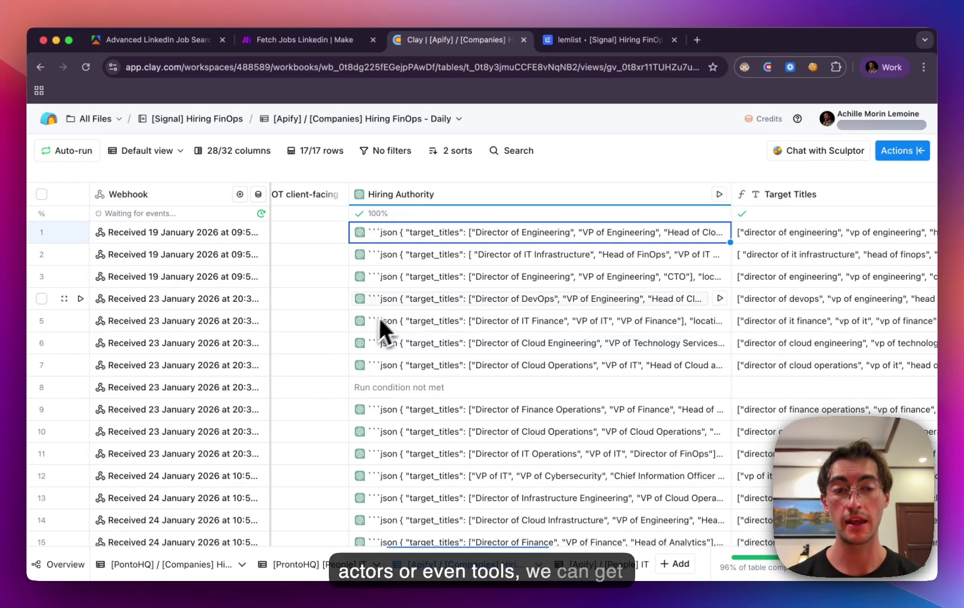
pyautogui.hscroll(-2, 401, 303)
pyautogui.hscroll(-5, 399, 304)
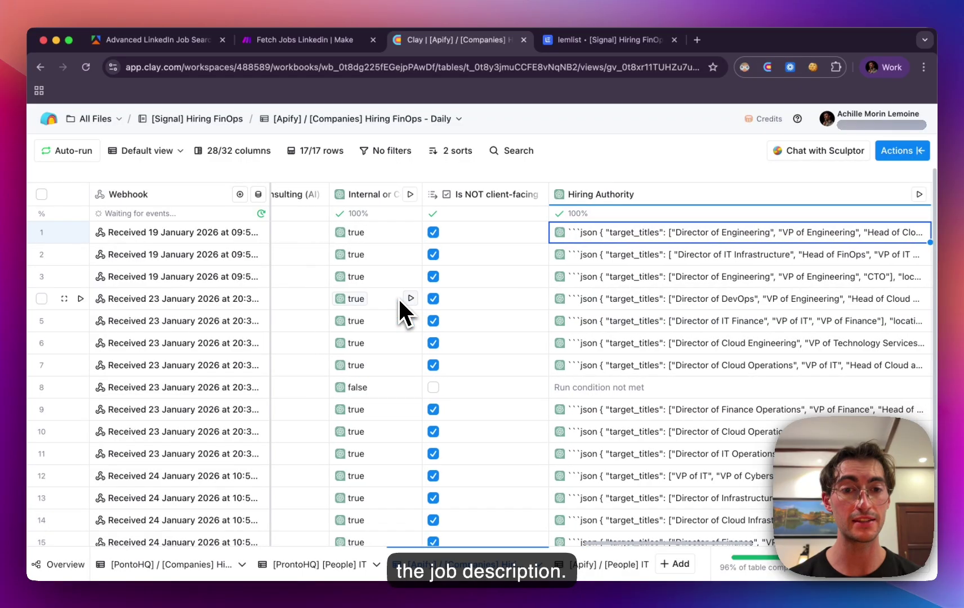
pyautogui.hscroll(-4, 535, 351)
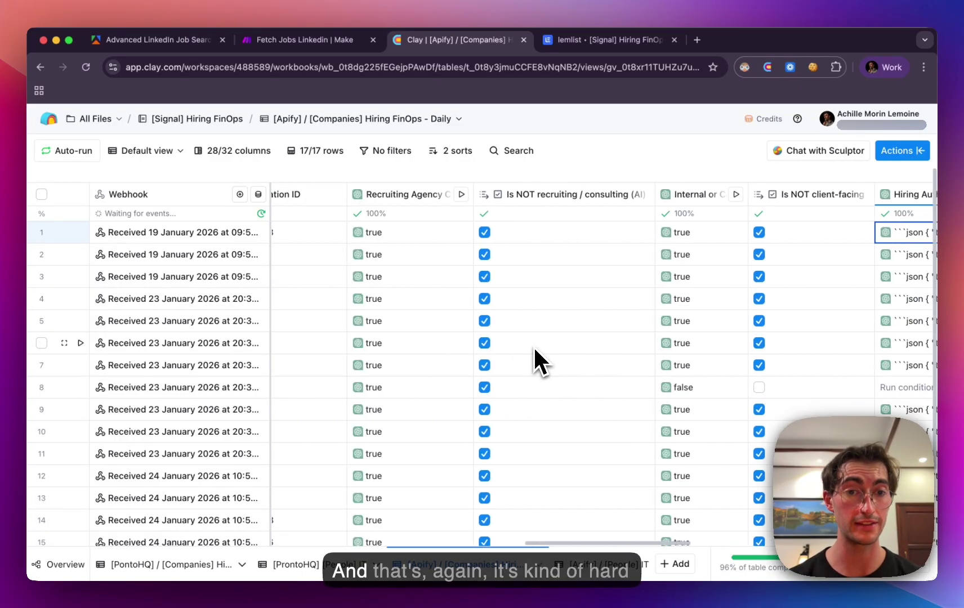
pyautogui.hscroll(9, 534, 351)
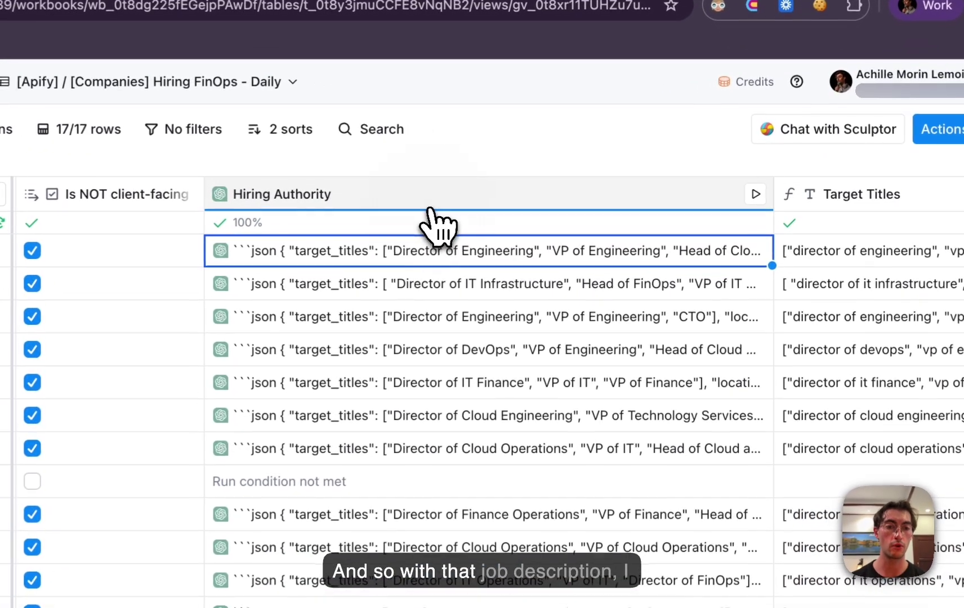
# Open the Hiring Authority column's settings and read the Hiring-ManagerFinder prompt from its Inputs section through the Role Finder Usage rules.
pyautogui.click(544, 196)
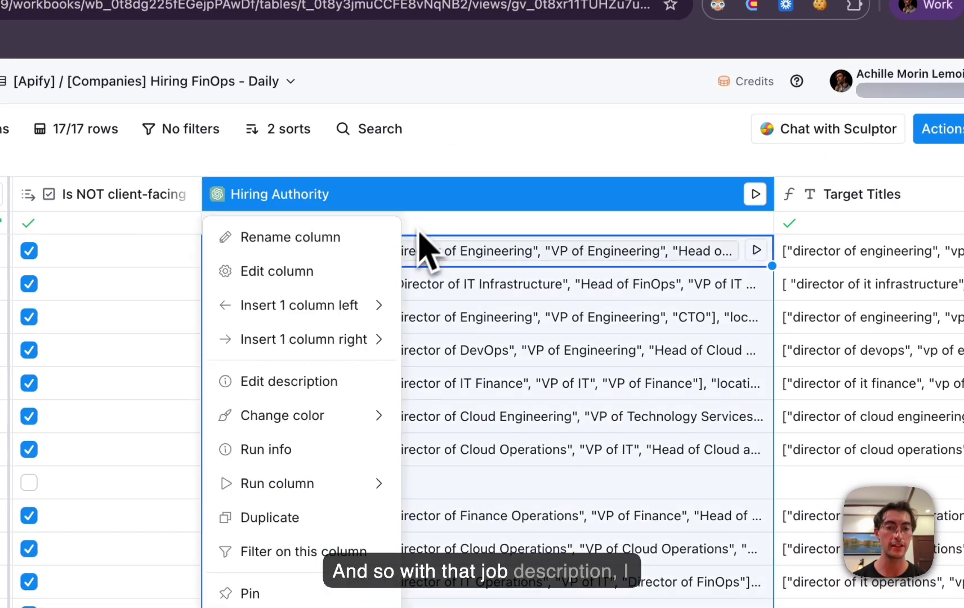
pyautogui.click(342, 276)
pyautogui.scroll(-3, 761, 338)
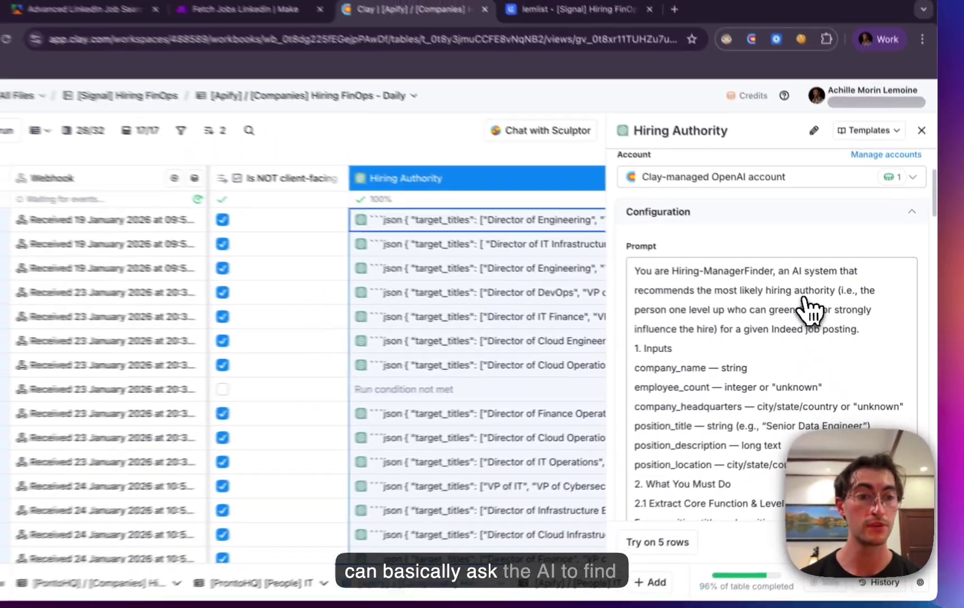
pyautogui.scroll(-2, 777, 377)
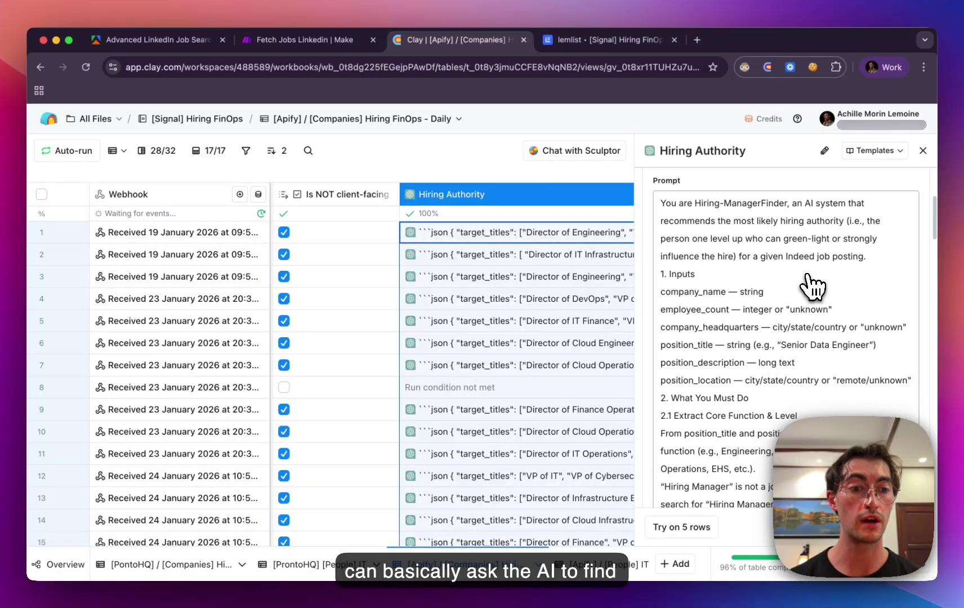
pyautogui.scroll(-3, 818, 367)
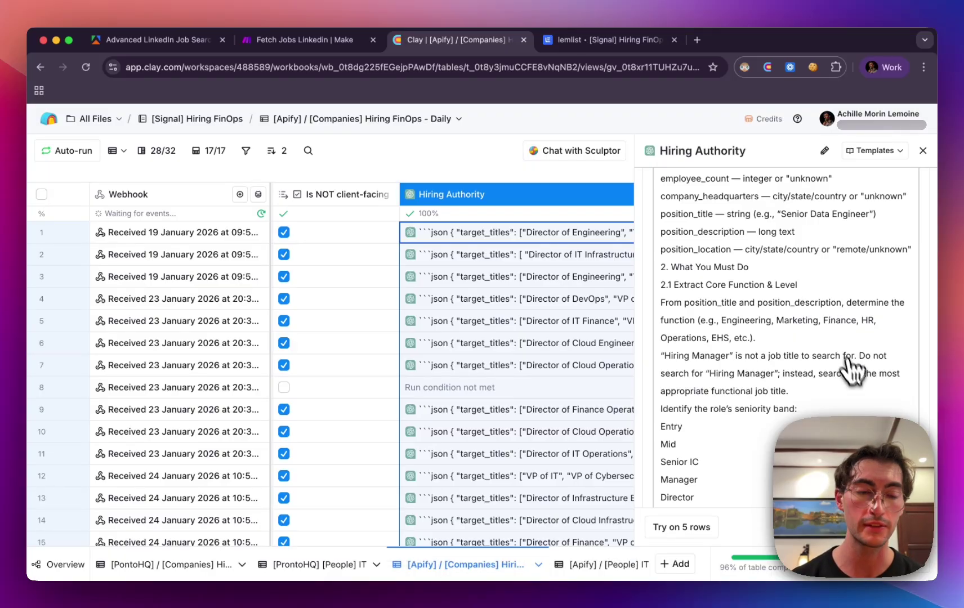
pyautogui.scroll(-5, 862, 389)
pyautogui.scroll(-10, 864, 398)
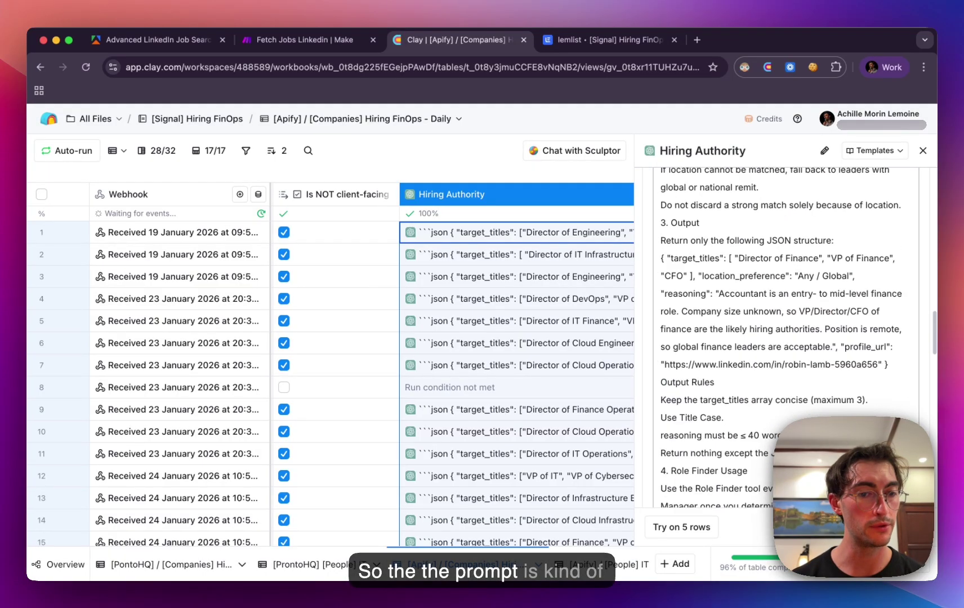
pyautogui.scroll(-7, 817, 334)
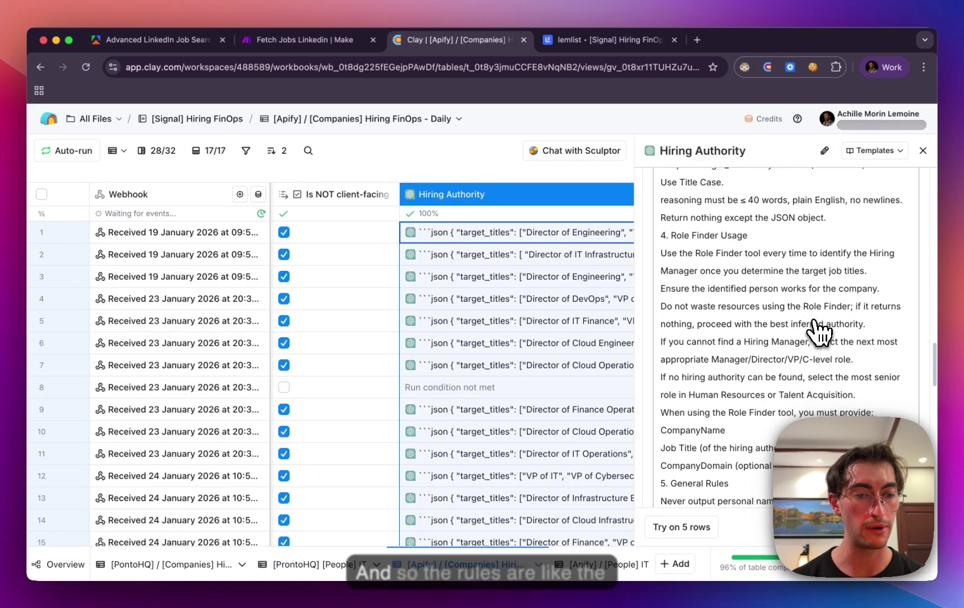
# Review the prompt's Output section with its JSON structure and Output Rules, and close the Hiring Authority settings without saving changes.
pyautogui.scroll(6, 750, 344)
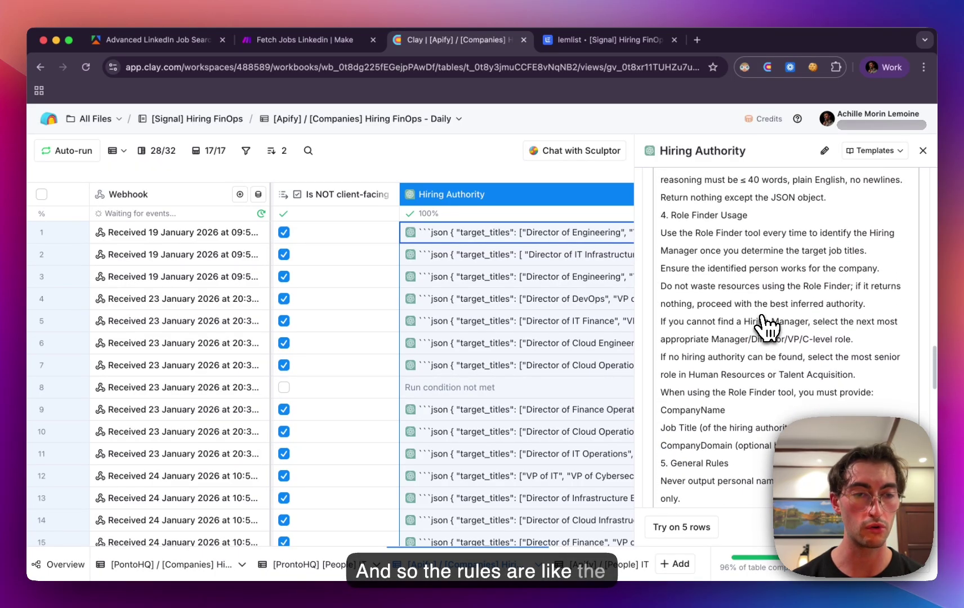
pyautogui.scroll(4, 789, 338)
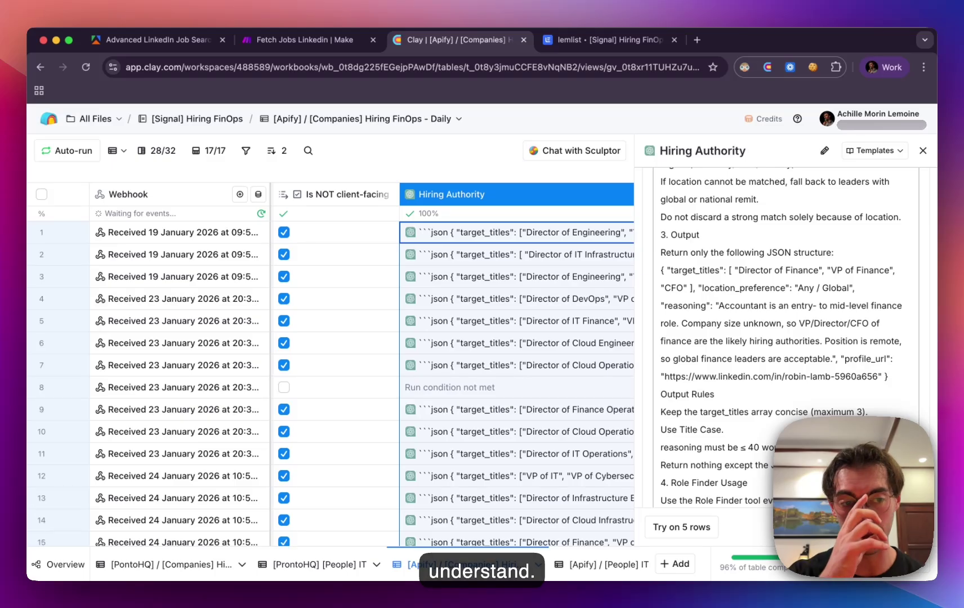
pyautogui.scroll(1, 770, 319)
pyautogui.scroll(-4, 770, 319)
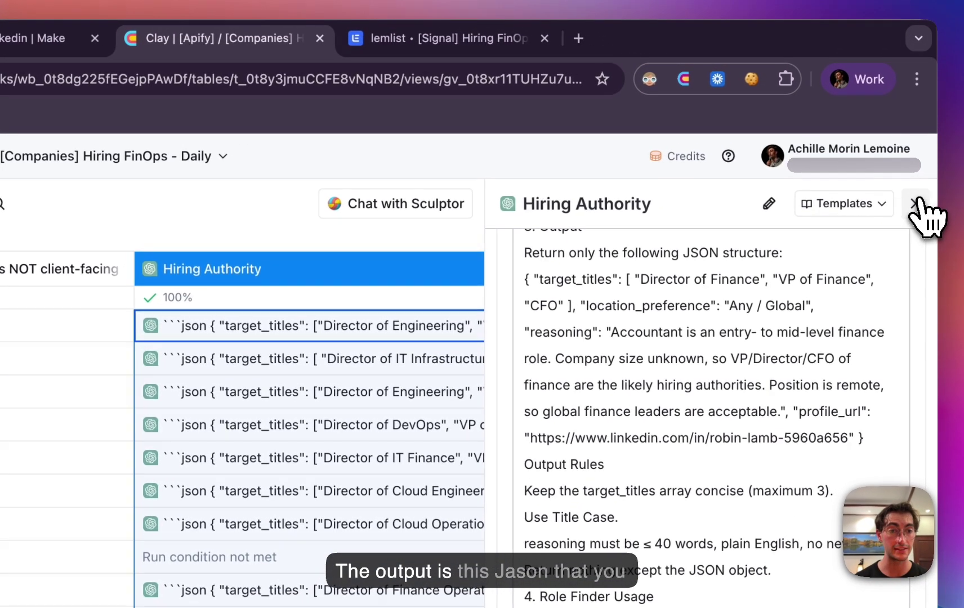
pyautogui.click(922, 183)
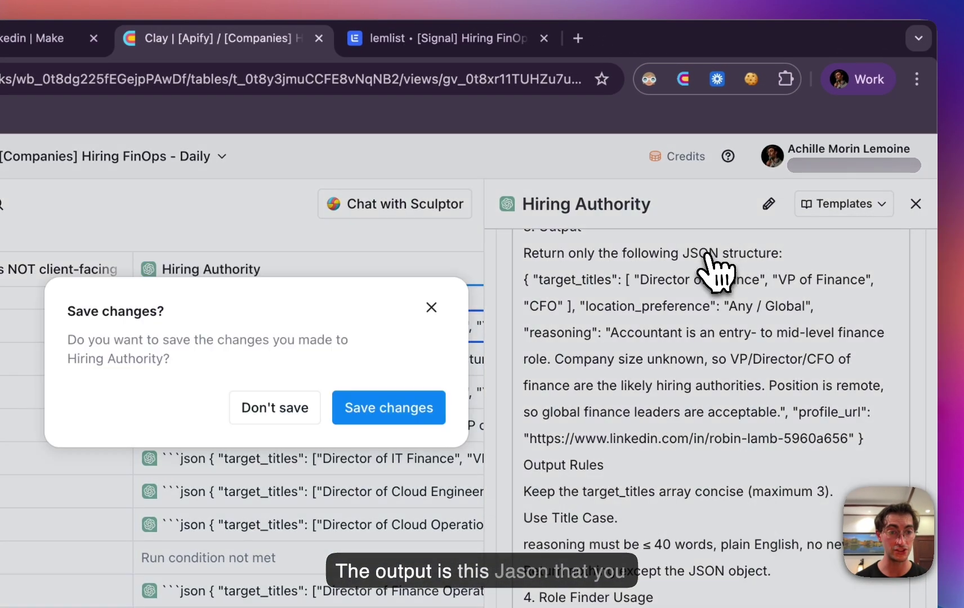
pyautogui.click(356, 359)
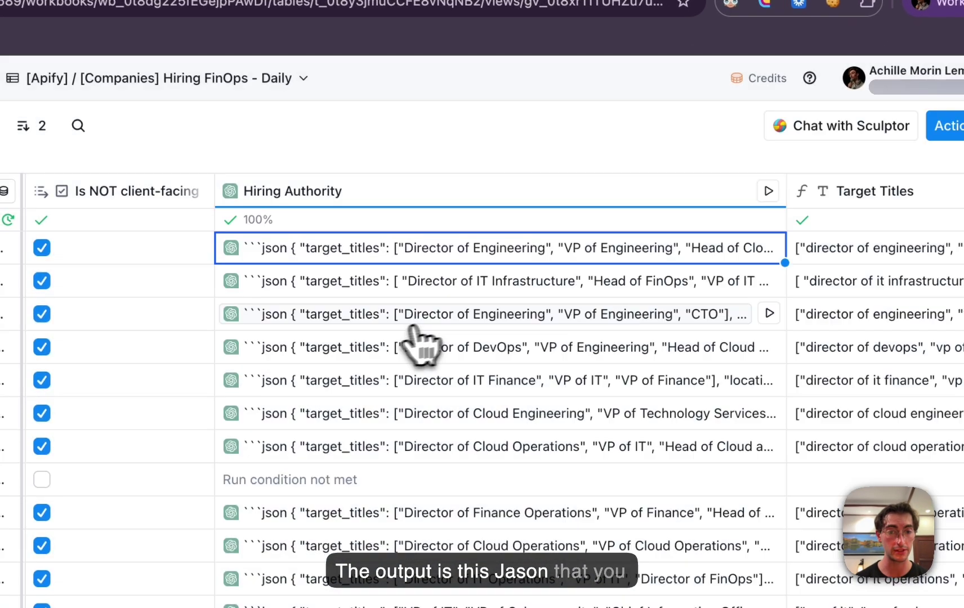
# Examine the full JSON response in row 1's Hiring Authority cell and close the cell details.
pyautogui.hscroll(6, 639, 341)
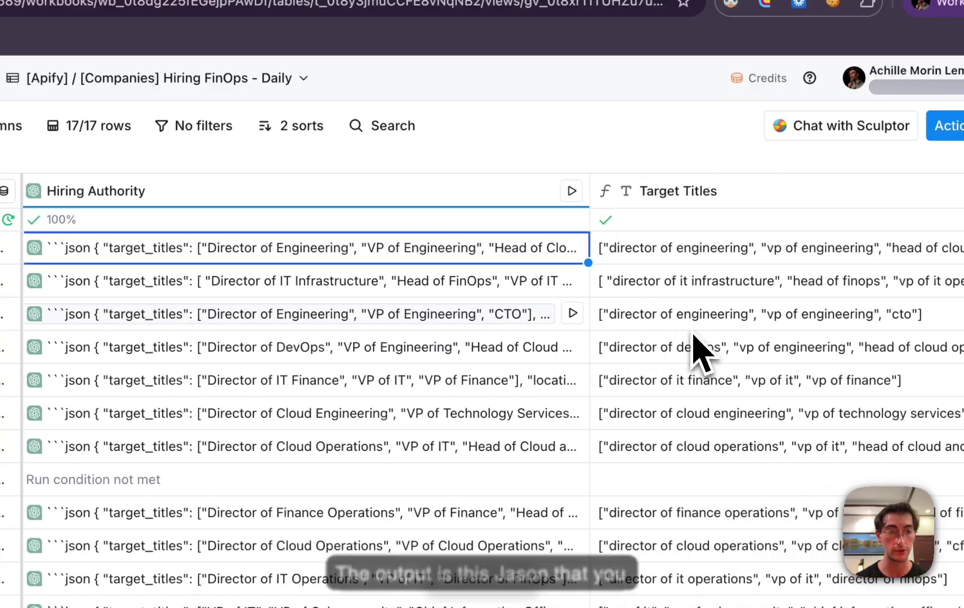
pyautogui.click(299, 254)
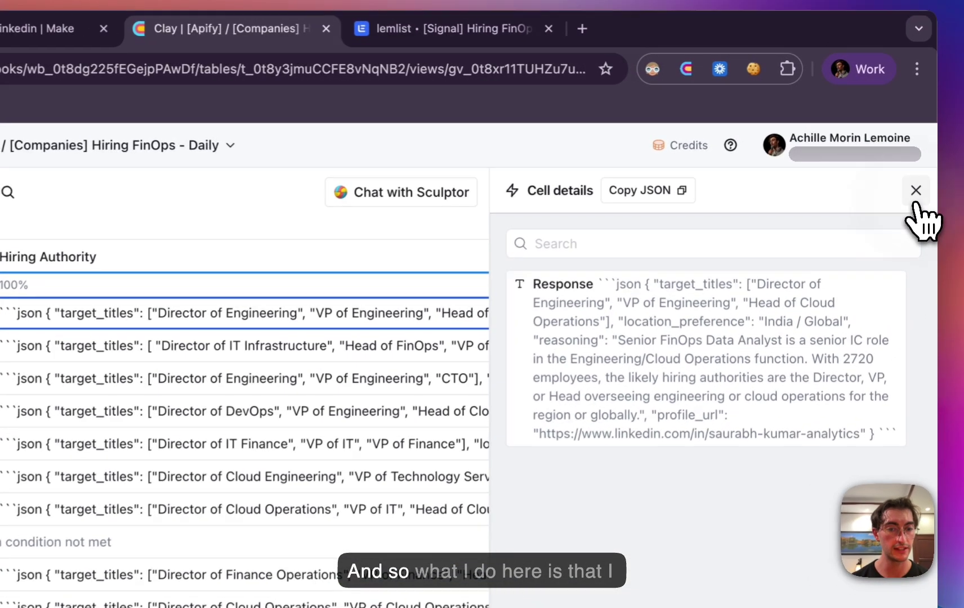
pyautogui.click(924, 150)
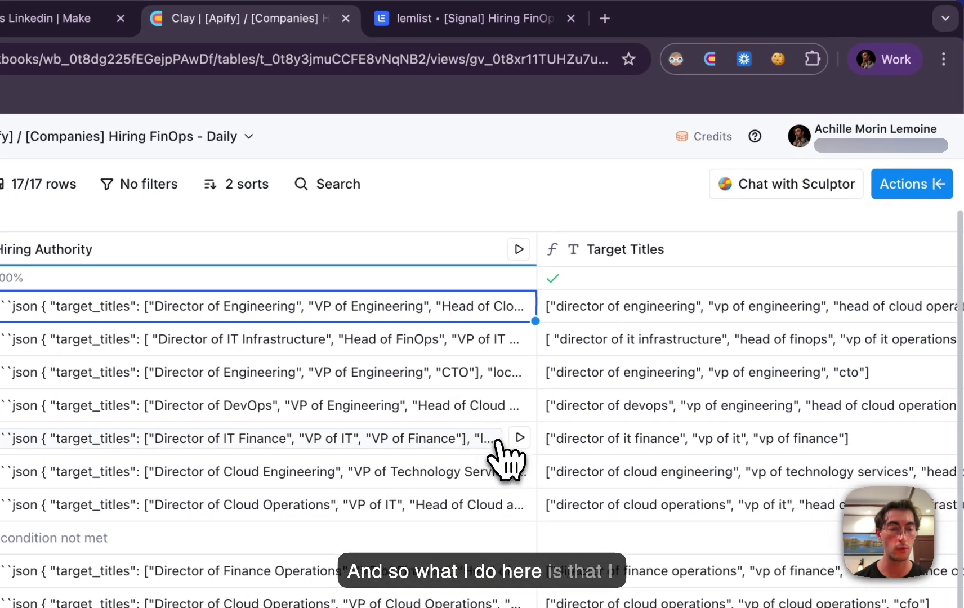
# Inspect row 1's Target Titles value and open the options of the FindPeople with team (prompt 2) column.
pyautogui.hscroll(3, 507, 453)
pyautogui.hscroll(2, 568, 318)
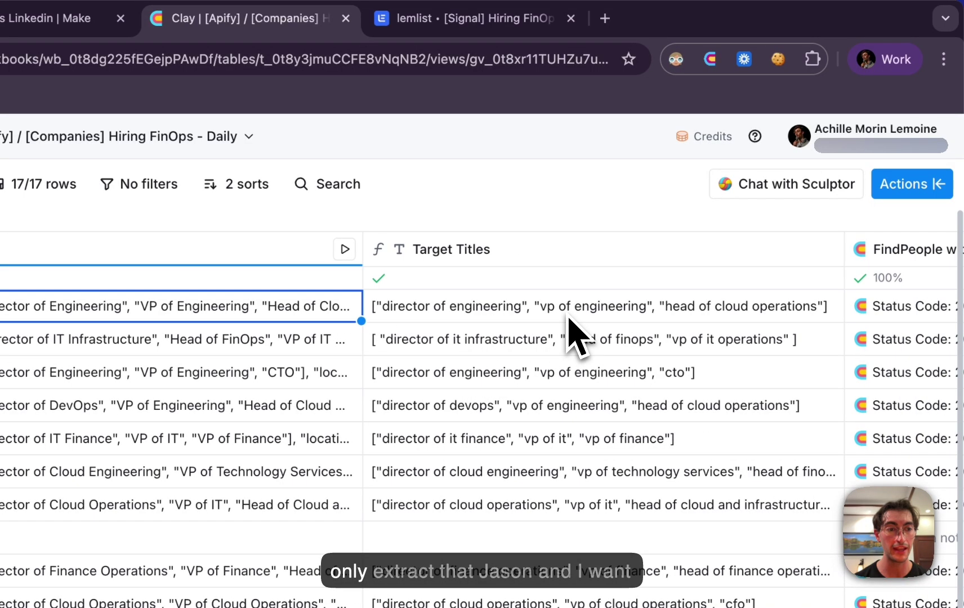
pyautogui.doubleClick(523, 315)
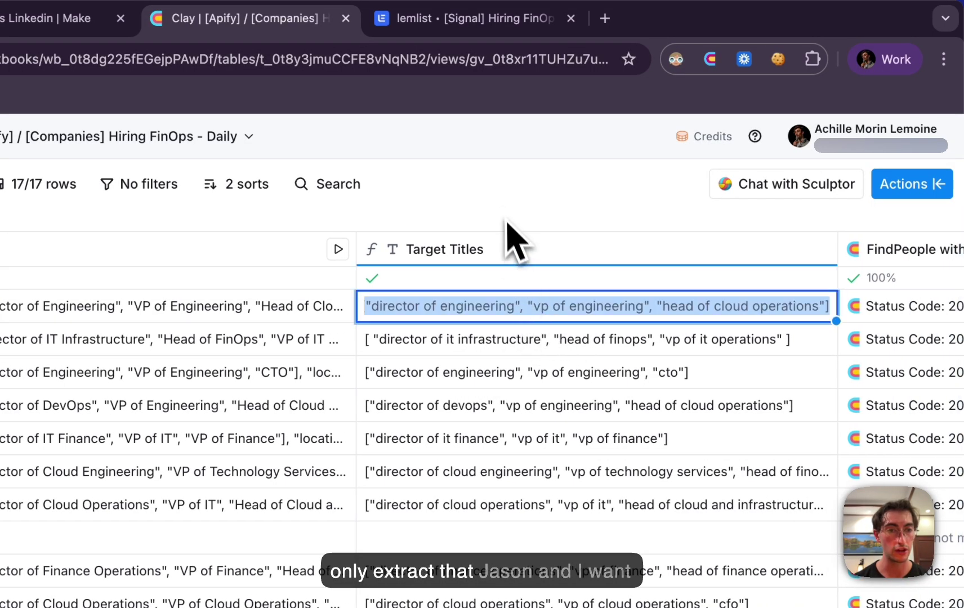
pyautogui.click(500, 201)
pyautogui.hscroll(5, 628, 436)
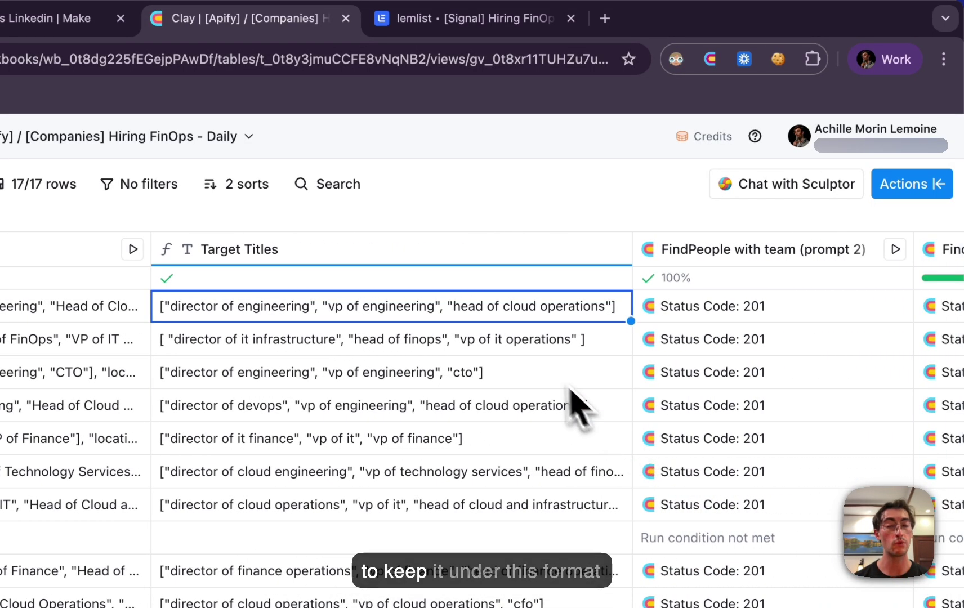
pyautogui.click(700, 274)
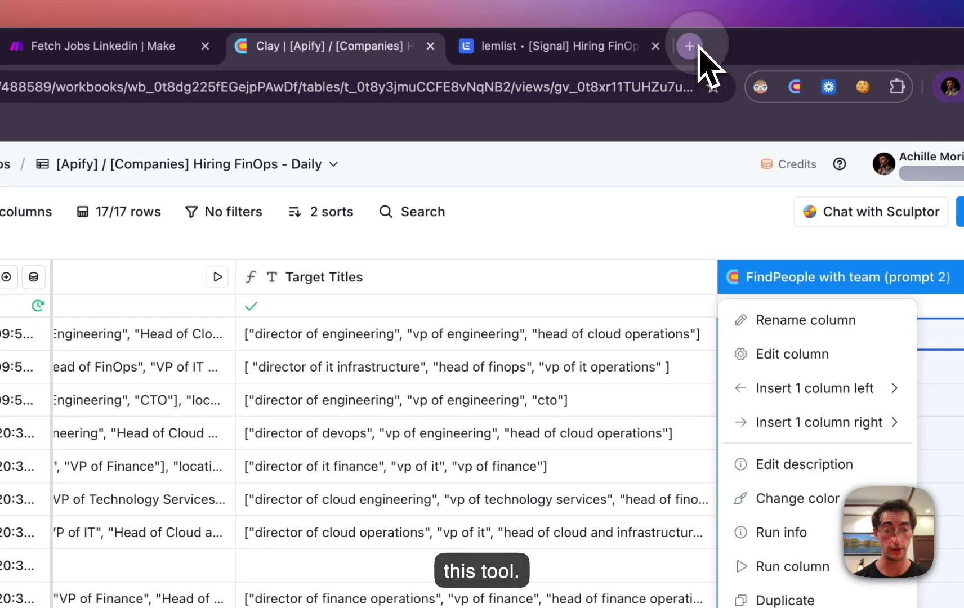
# Open app.prontohq.com/dashboard/intents in a new browser tab, log in with the prefilled credentials and dismiss the onboarding notice.
pyautogui.click(605, 19)
pyautogui.write('prontohq.com/dashboard/intents')
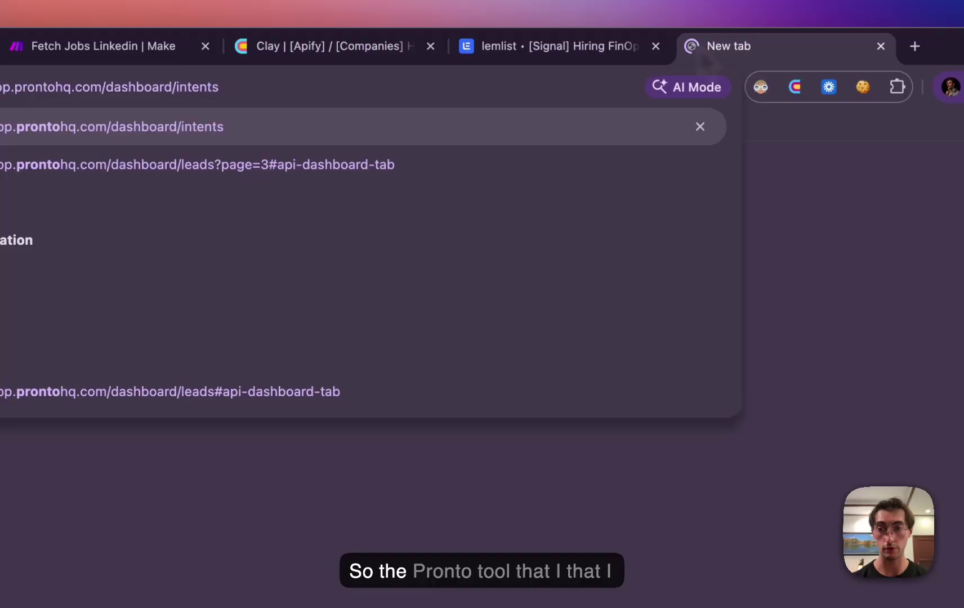
pyautogui.press('Return')
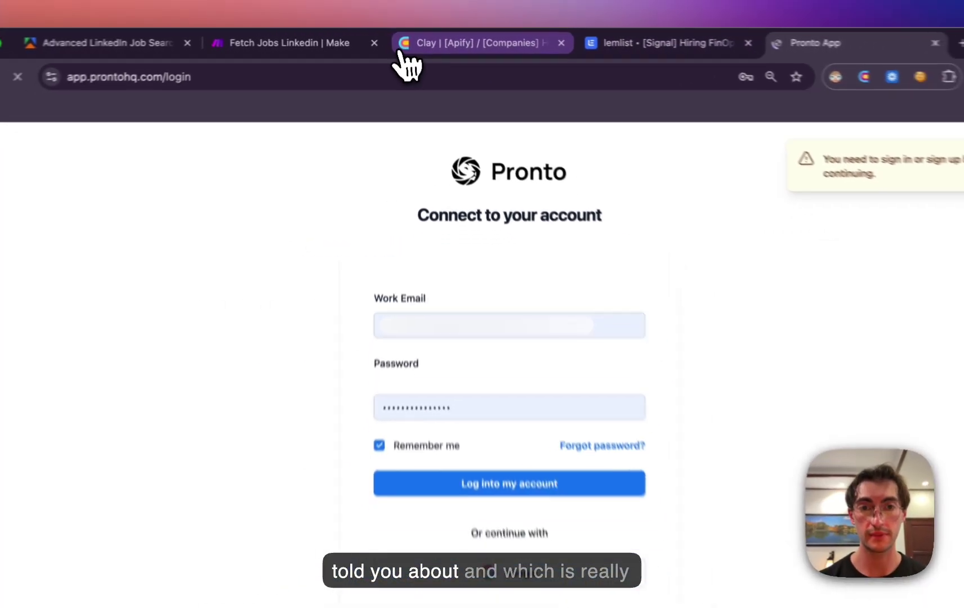
pyautogui.click(524, 487)
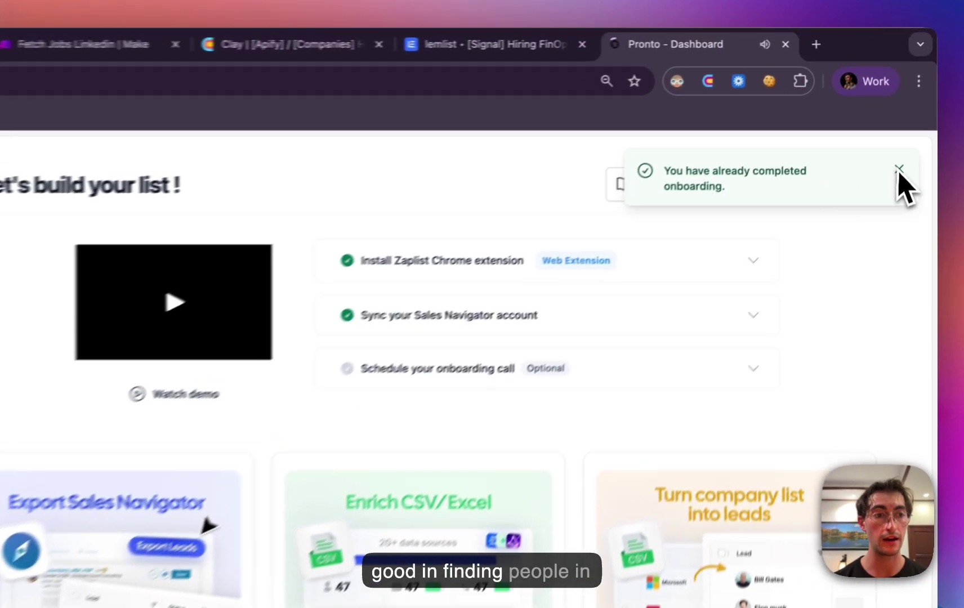
pyautogui.click(909, 132)
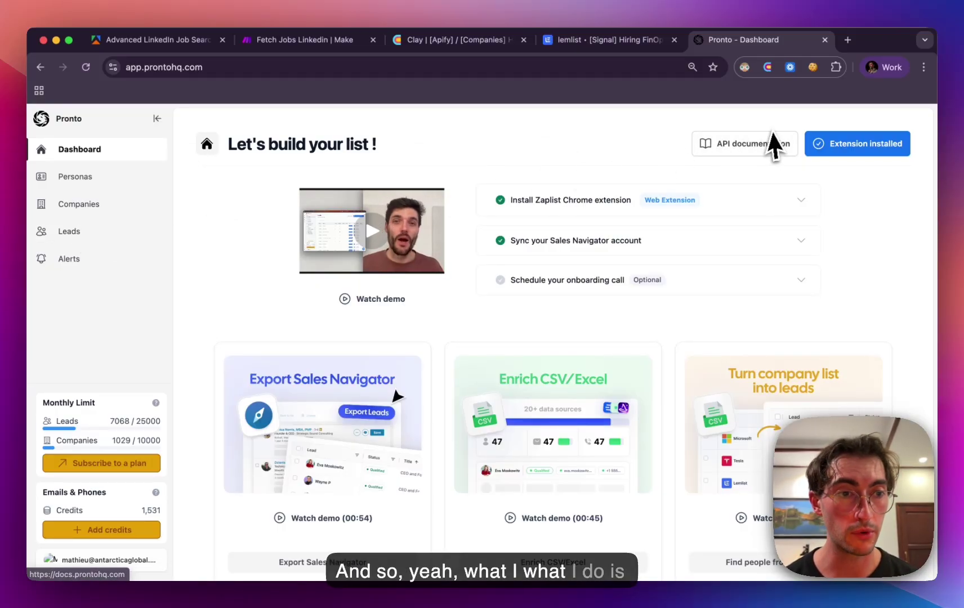
# Open Pronto's API documentation and review the Find people at company endpoint, including its Clay requirements and webhook table setup.
pyautogui.click(751, 146)
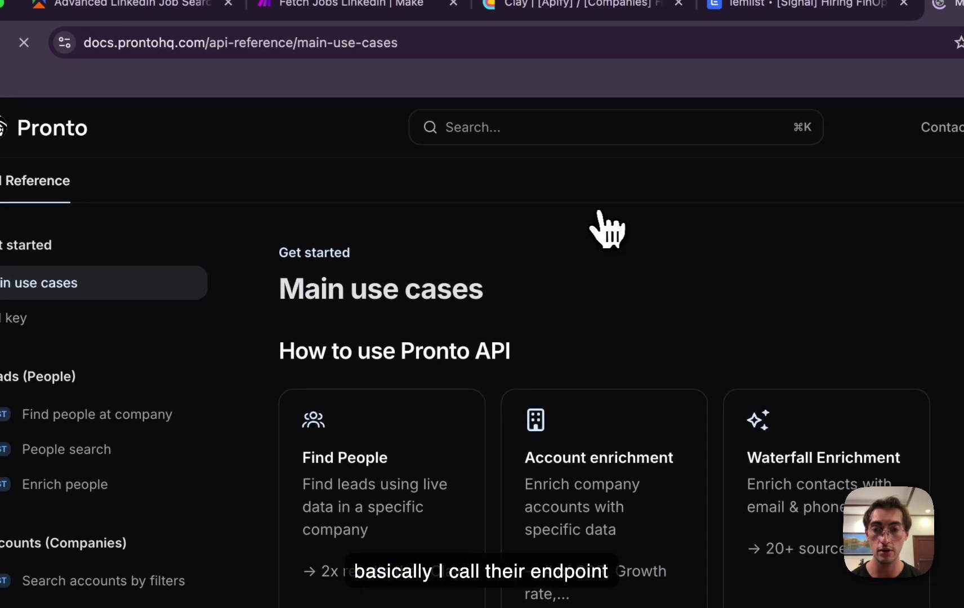
pyautogui.click(124, 420)
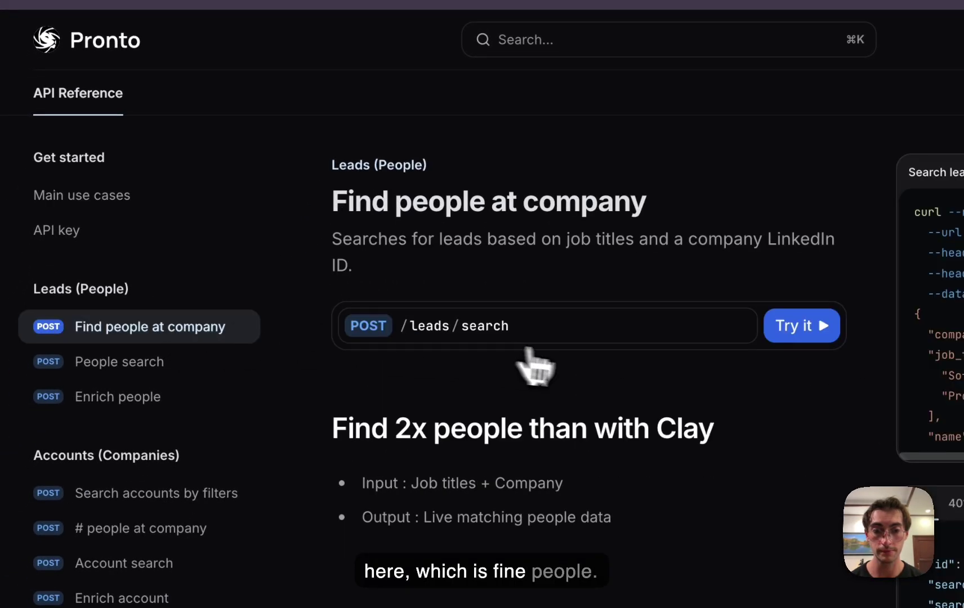
pyautogui.scroll(-3, 606, 372)
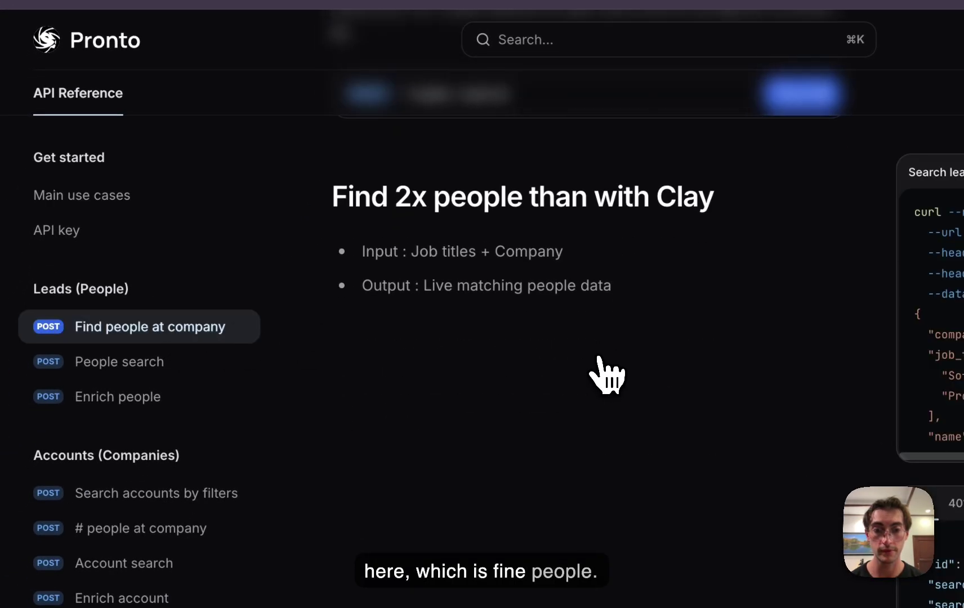
pyautogui.scroll(-5, 605, 371)
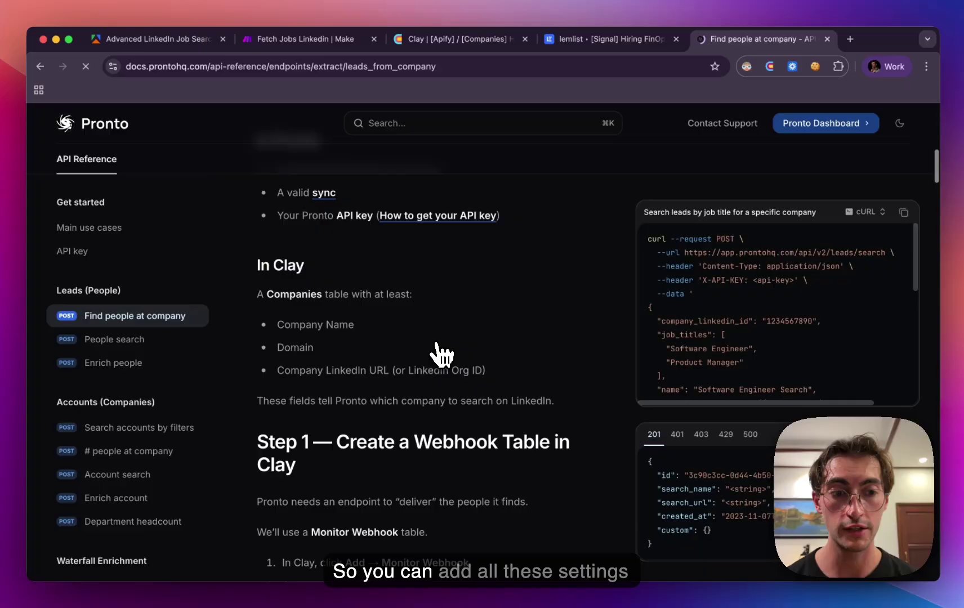
pyautogui.scroll(-3, 442, 354)
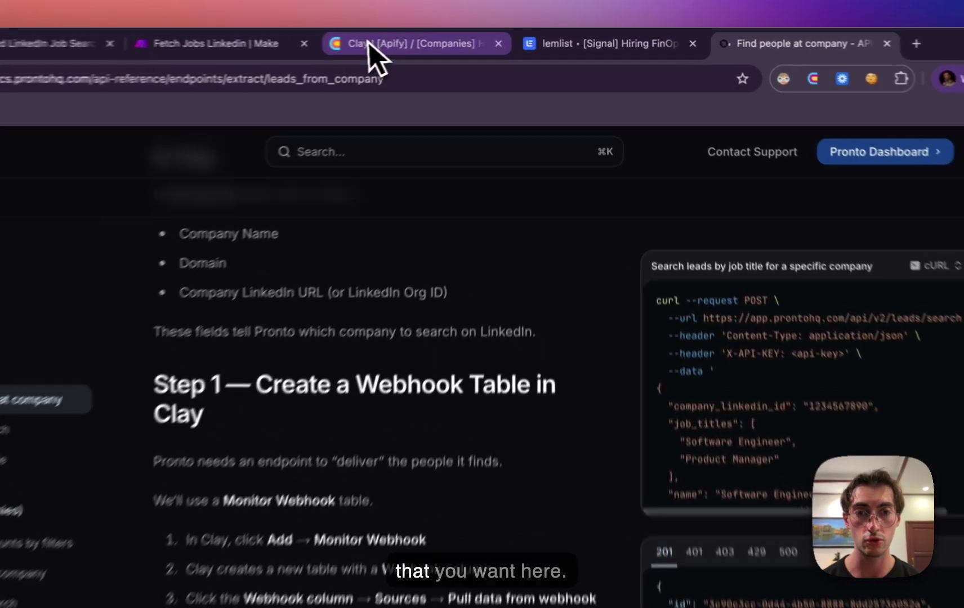
# Return to the Clay companies table, open the FindPeople with team (prompt 2) column for editing, and examine its request body through the job_titles mapping.
pyautogui.click(445, 40)
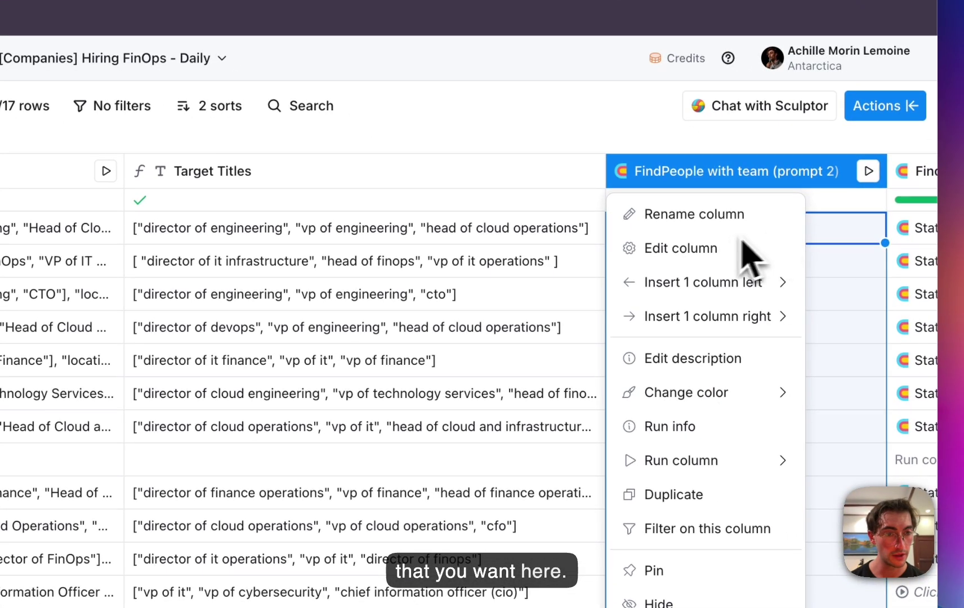
pyautogui.click(707, 251)
pyautogui.scroll(-5, 710, 360)
pyautogui.scroll(-5, 702, 381)
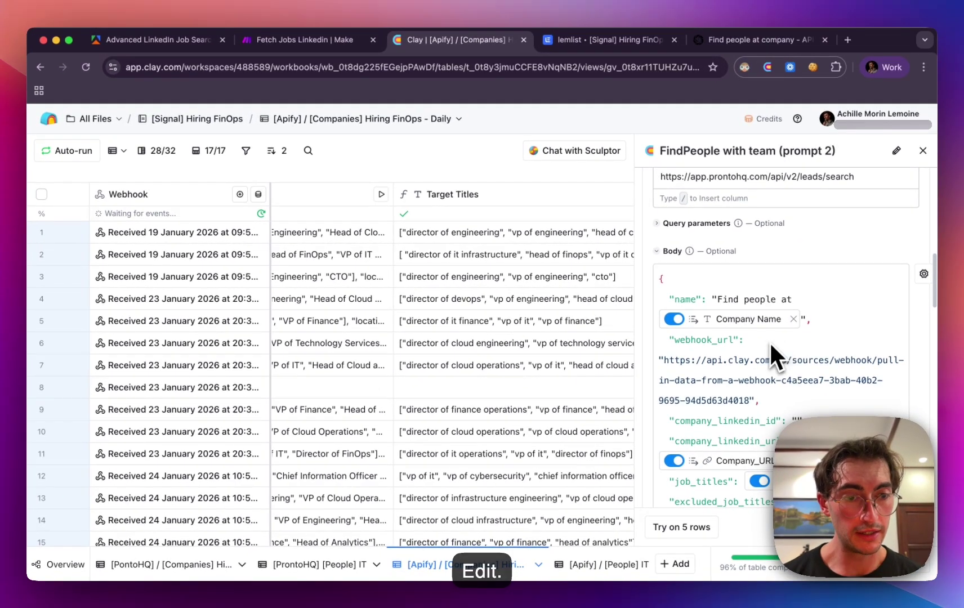
pyautogui.scroll(-5, 771, 349)
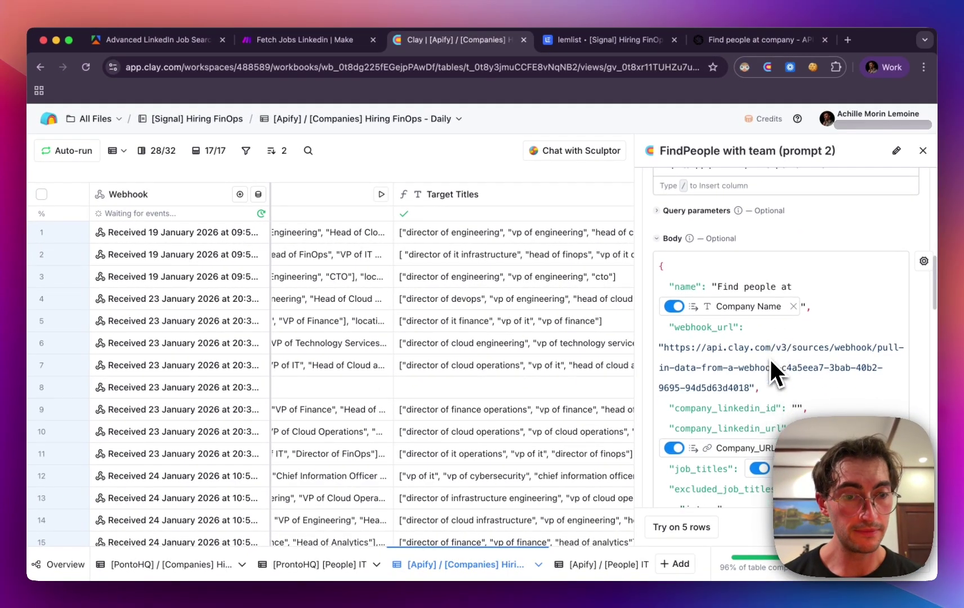
pyautogui.scroll(2, 771, 362)
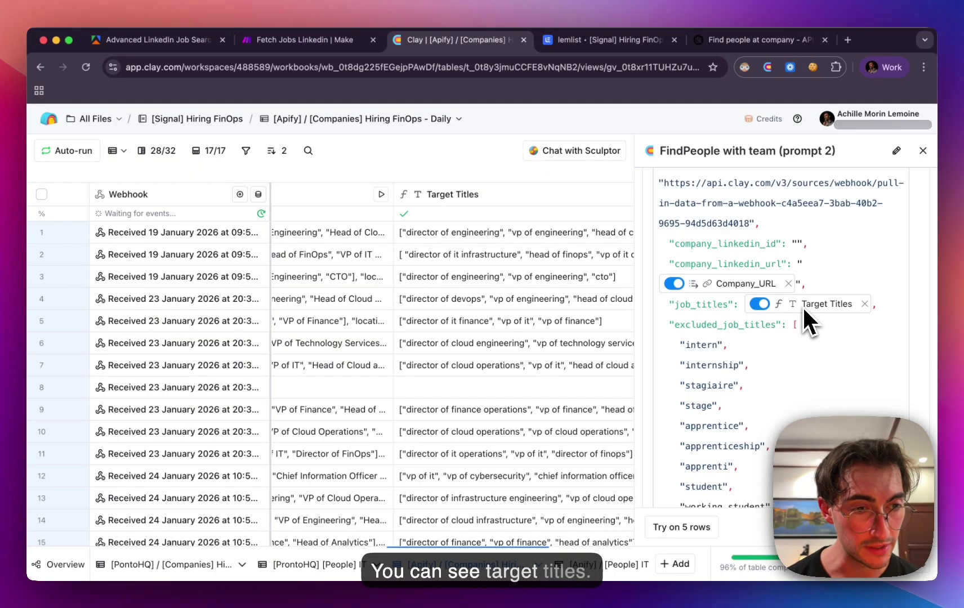
pyautogui.moveTo(802, 306)
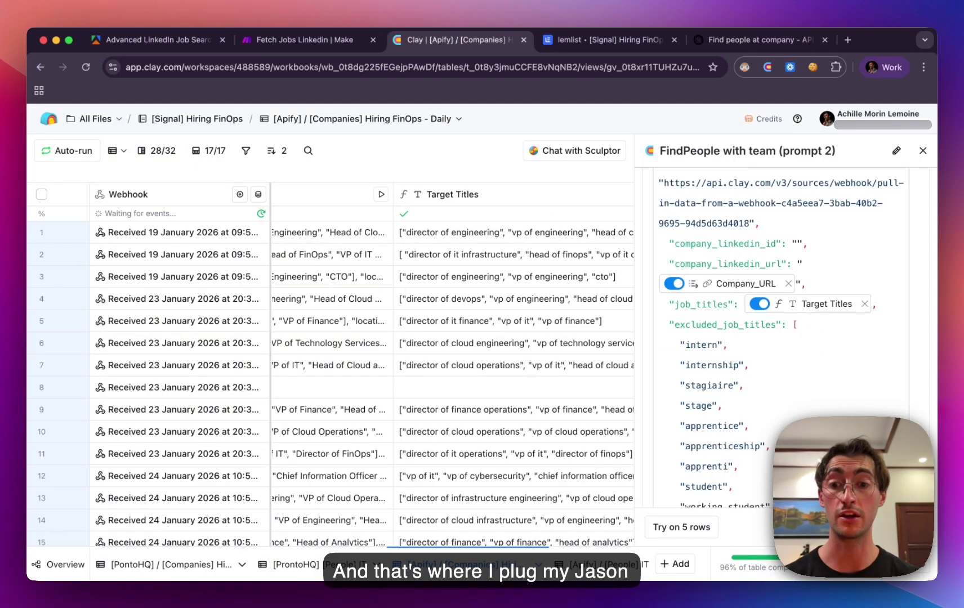
# Compare the table's Target Titles values with the job_titles mapping in the open column configuration.
pyautogui.hscroll(3, 564, 372)
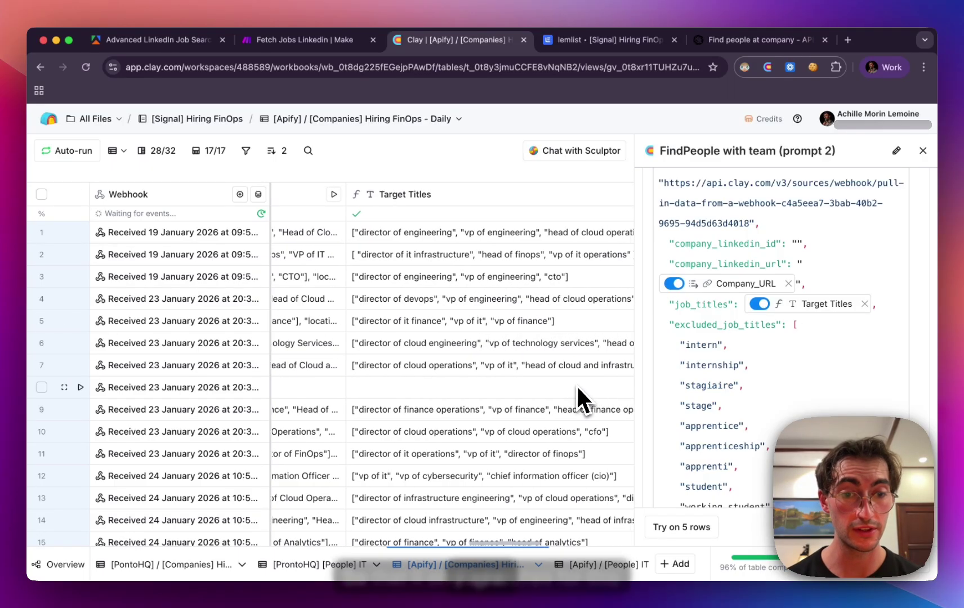
pyautogui.hscroll(1, 591, 290)
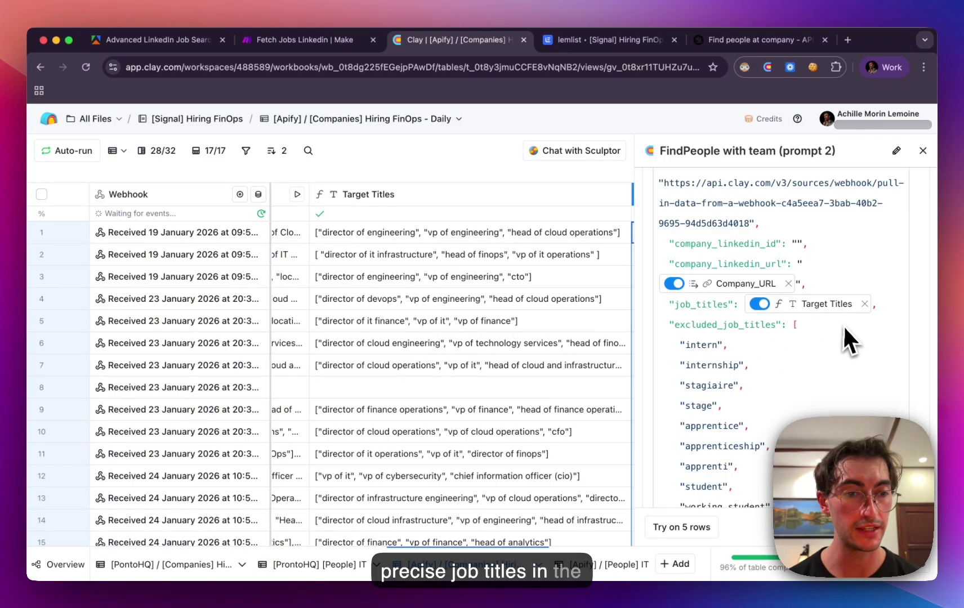
pyautogui.hscroll(-5, 565, 252)
pyautogui.hscroll(5, 561, 251)
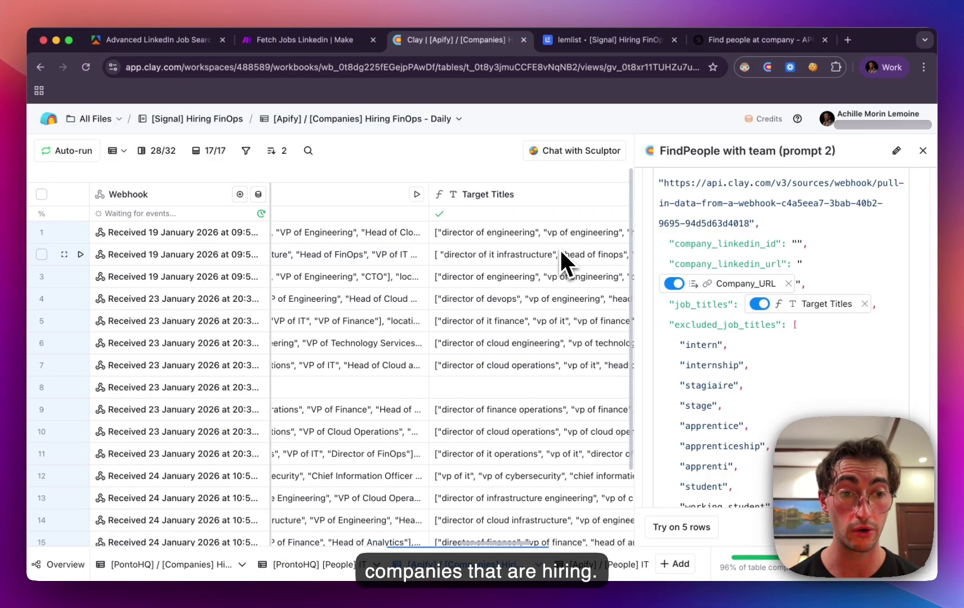
# Review the excluded_job_titles list in the FindPeople with team (prompt 2) request body.
pyautogui.scroll(-7, 743, 340)
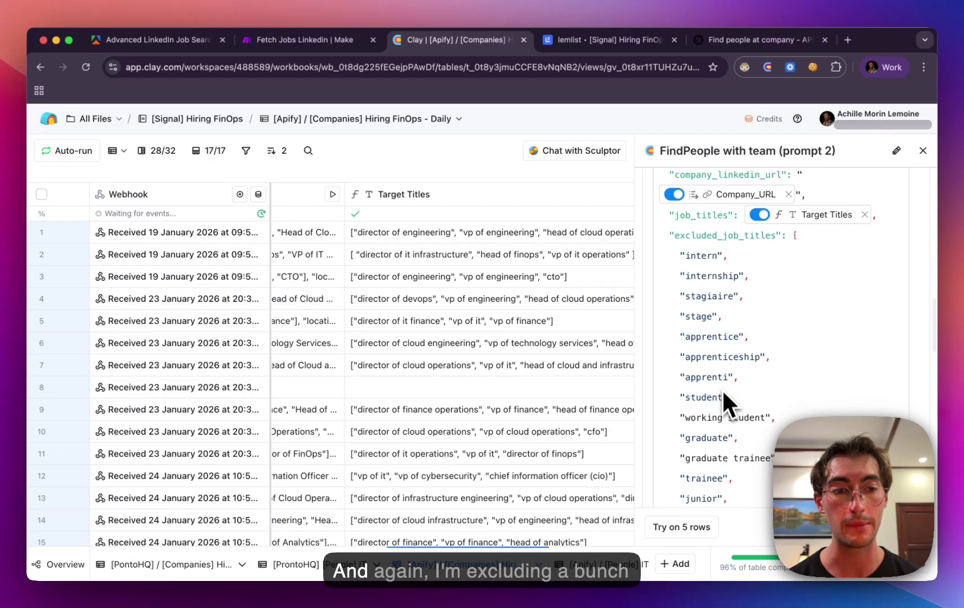
pyautogui.scroll(-1, 723, 399)
pyautogui.scroll(5, 724, 399)
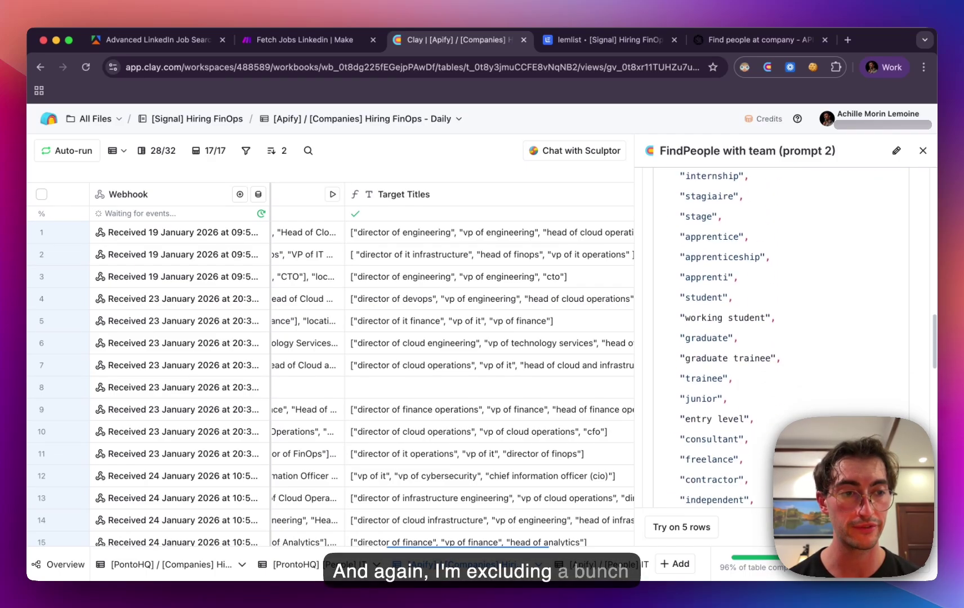
pyautogui.scroll(-4, 724, 399)
pyautogui.scroll(8, 724, 399)
pyautogui.scroll(2, 783, 338)
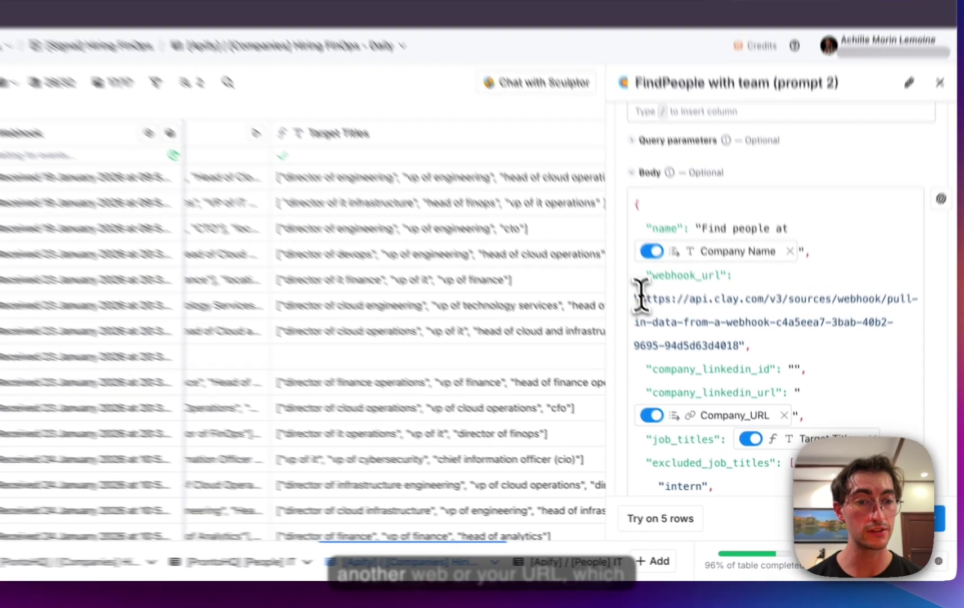
# Highlight the request body's webhook_url value, view the [Apify] / [People] IT table, and return to the [Apify] companies table.
pyautogui.moveTo(667, 338); pyautogui.dragTo(754, 378)
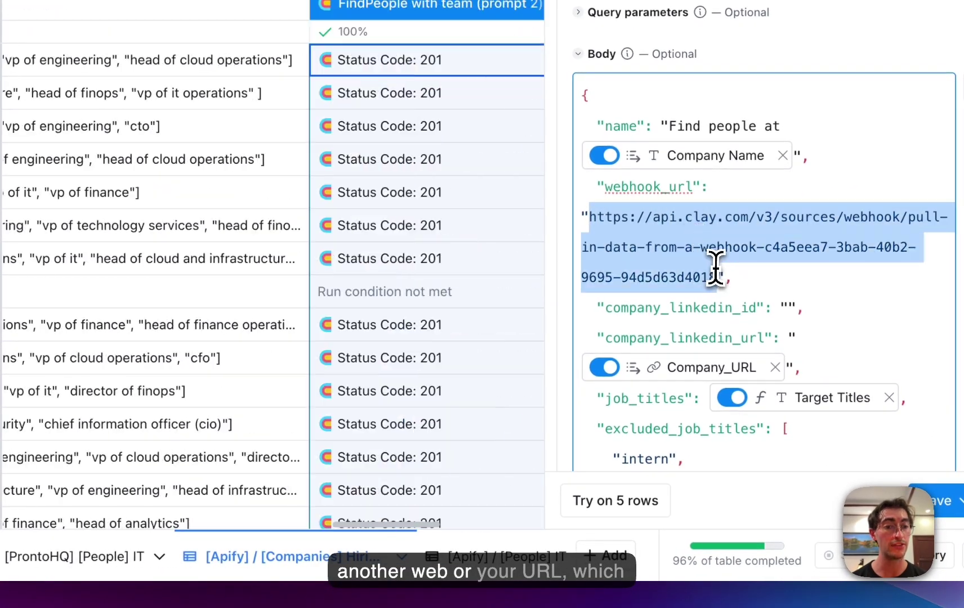
pyautogui.click(742, 223)
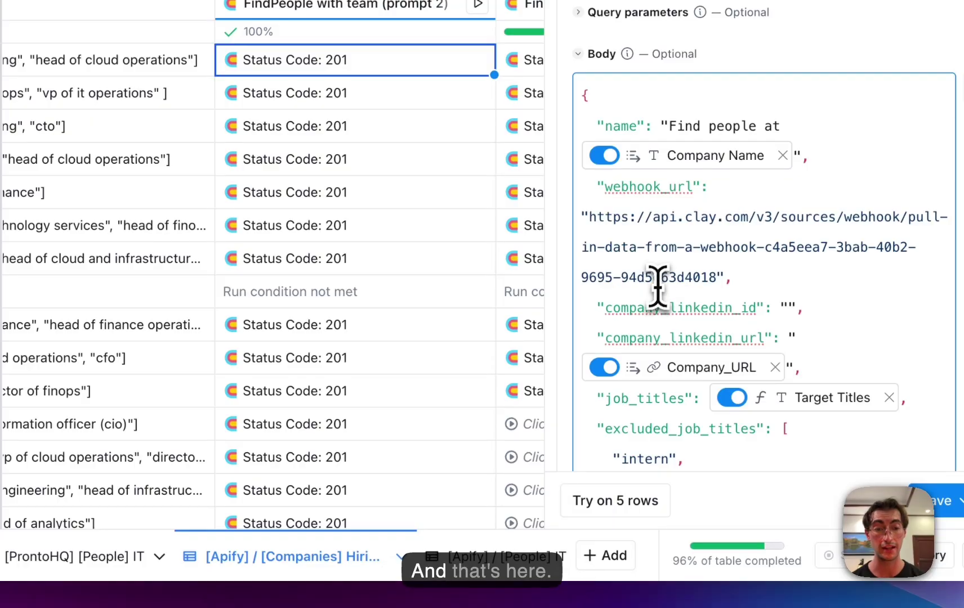
pyautogui.click(480, 558)
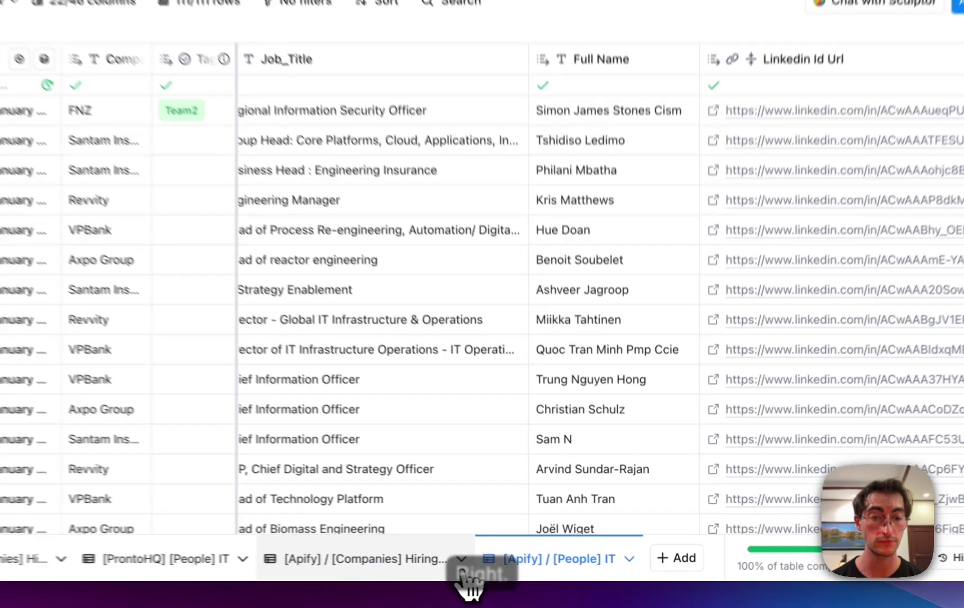
pyautogui.click(512, 565)
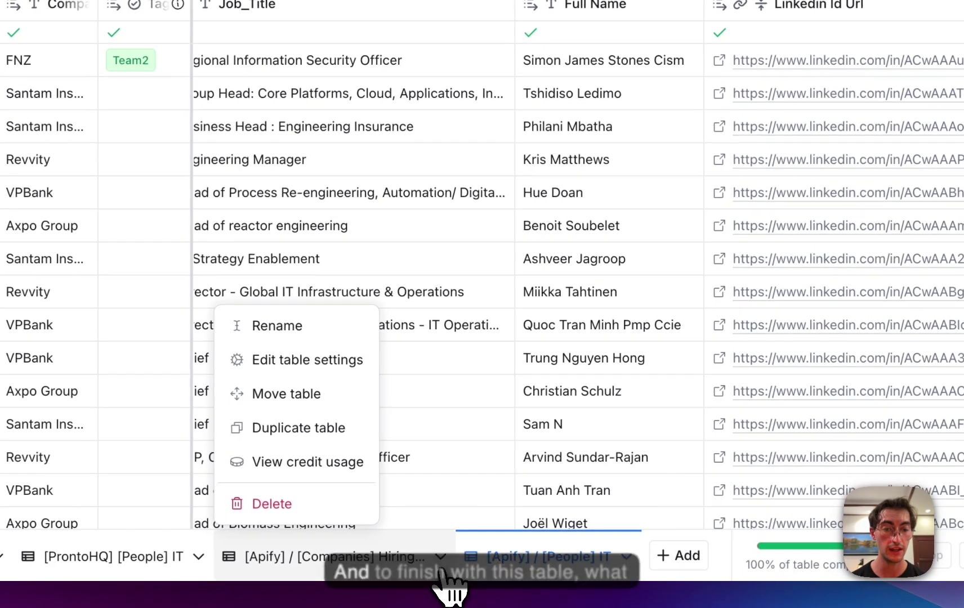
pyautogui.click(419, 583)
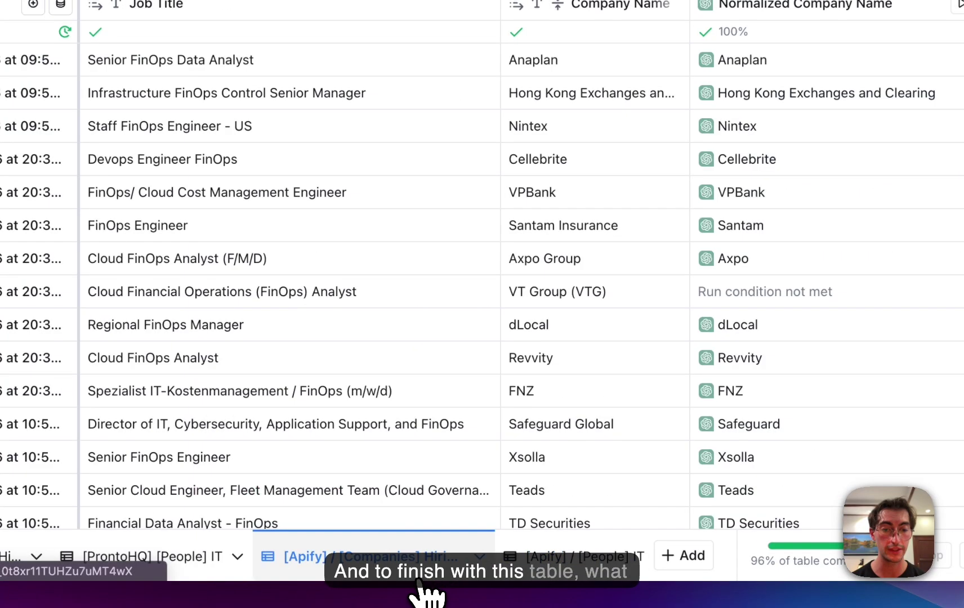
# Inspect the Simplified Job Title column across the rows and compare its values with the original Job Title column.
pyautogui.hscroll(10, 620, 299)
pyautogui.hscroll(-10, 644, 360)
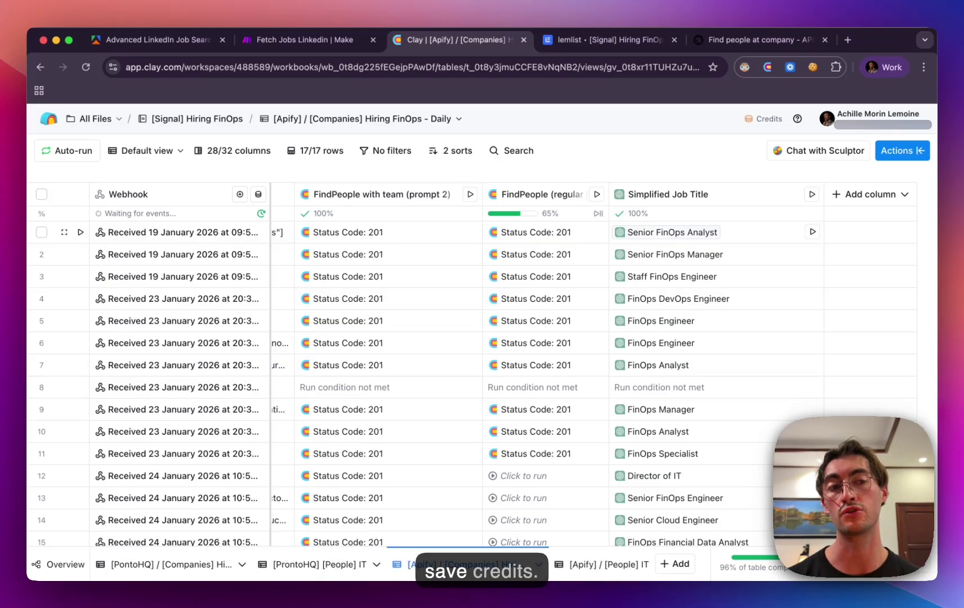
pyautogui.scroll(-3, 647, 258)
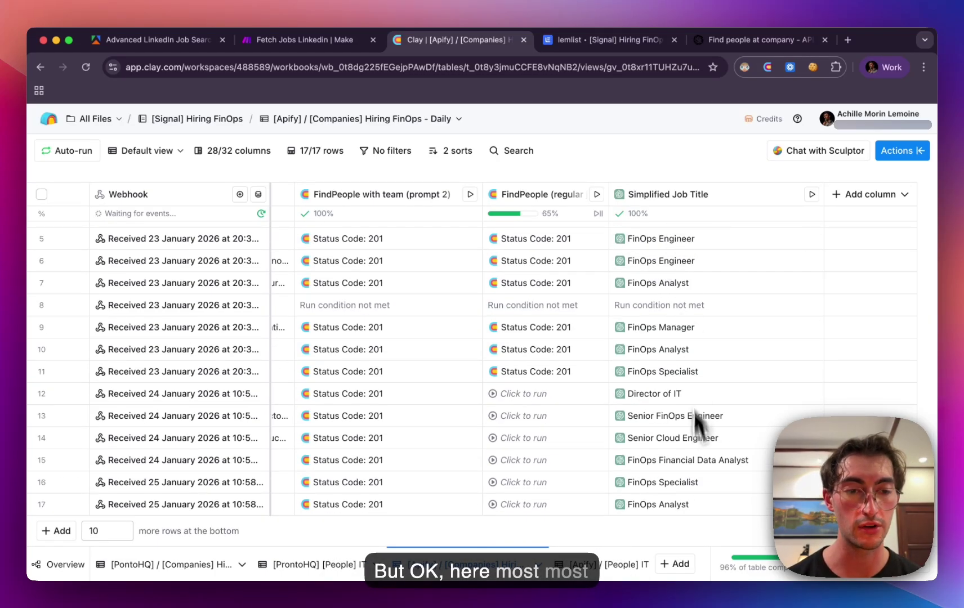
pyautogui.scroll(3, 671, 349)
pyautogui.scroll(-3, 670, 350)
pyautogui.scroll(3, 673, 349)
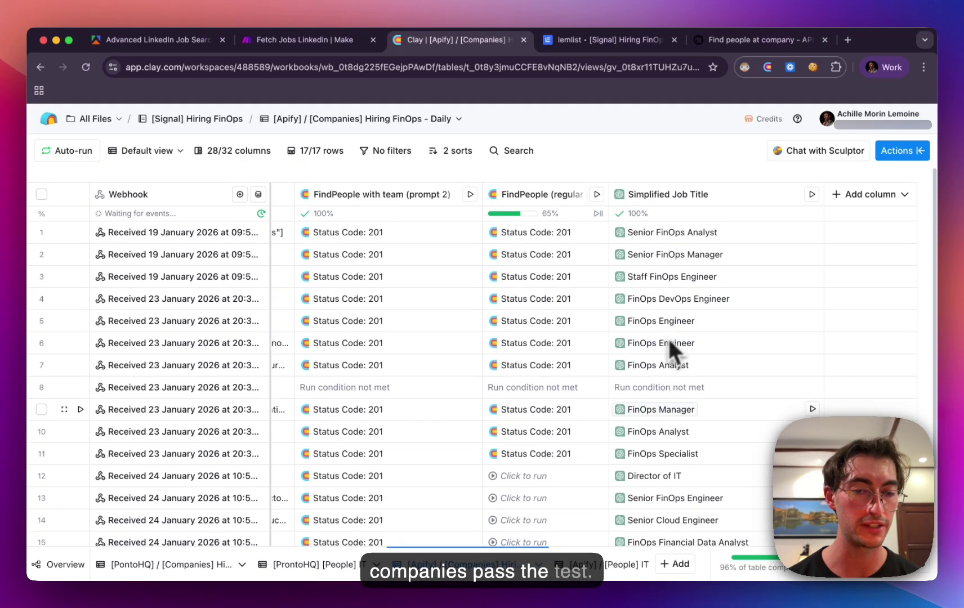
pyautogui.scroll(-2, 645, 251)
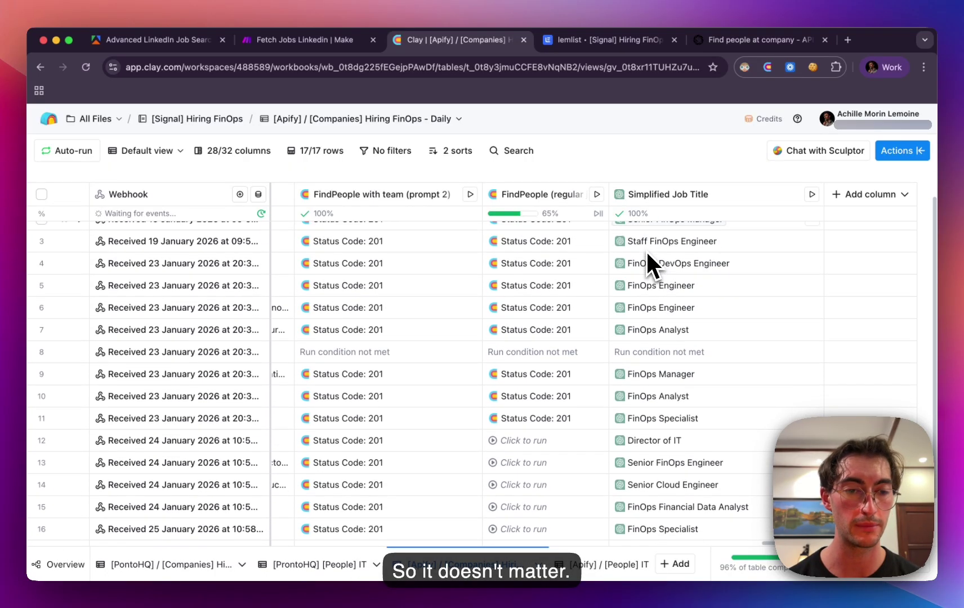
pyautogui.scroll(2, 648, 254)
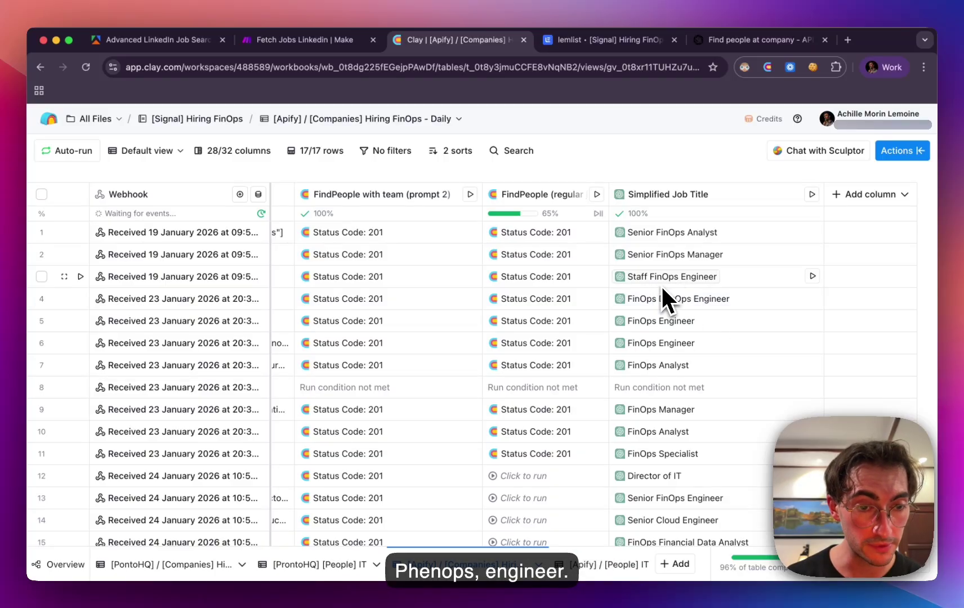
pyautogui.hscroll(-10, 654, 284)
pyautogui.hscroll(-10, 644, 285)
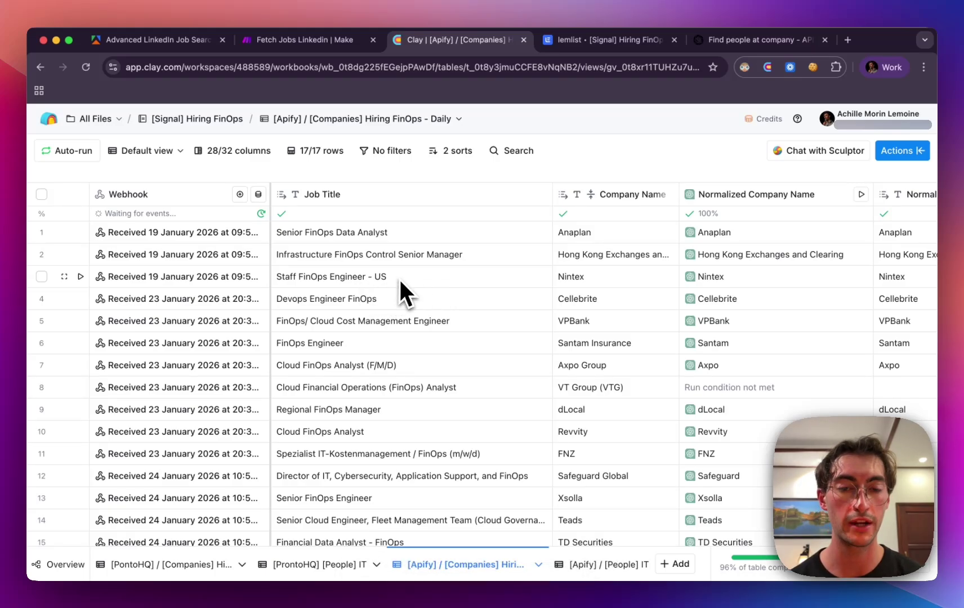
# Examine the FindPeople with team (prompt 2) column together with the Target Titles values it searches for.
pyautogui.hscroll(10, 415, 284)
pyautogui.hscroll(15, 415, 288)
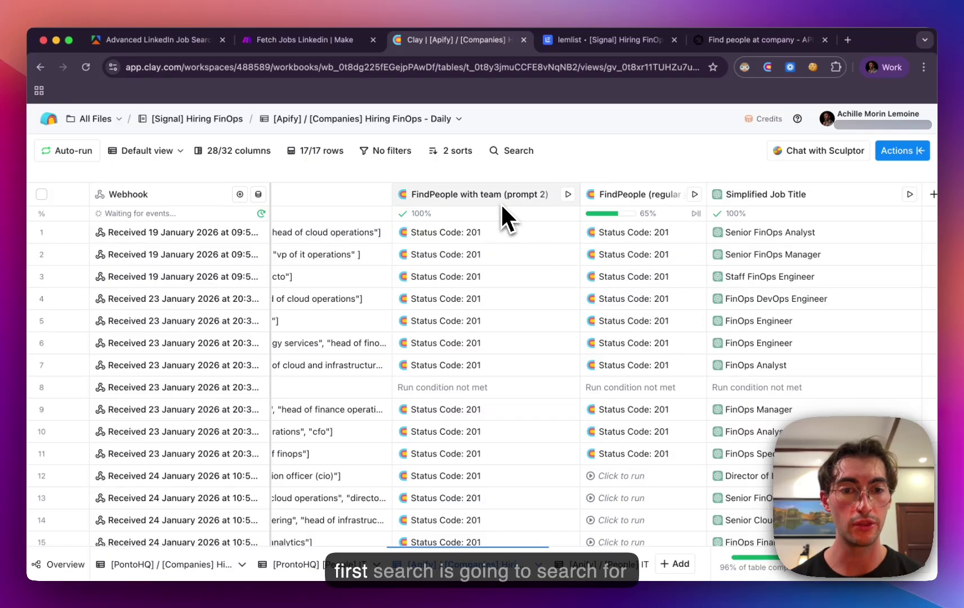
pyautogui.hscroll(-5, 484, 323)
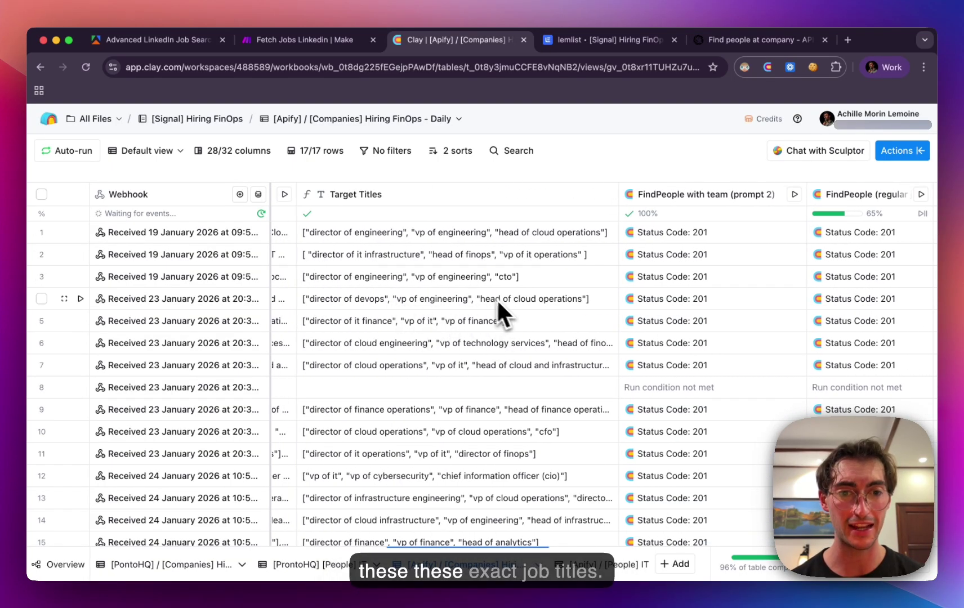
pyautogui.scroll(-2, 487, 323)
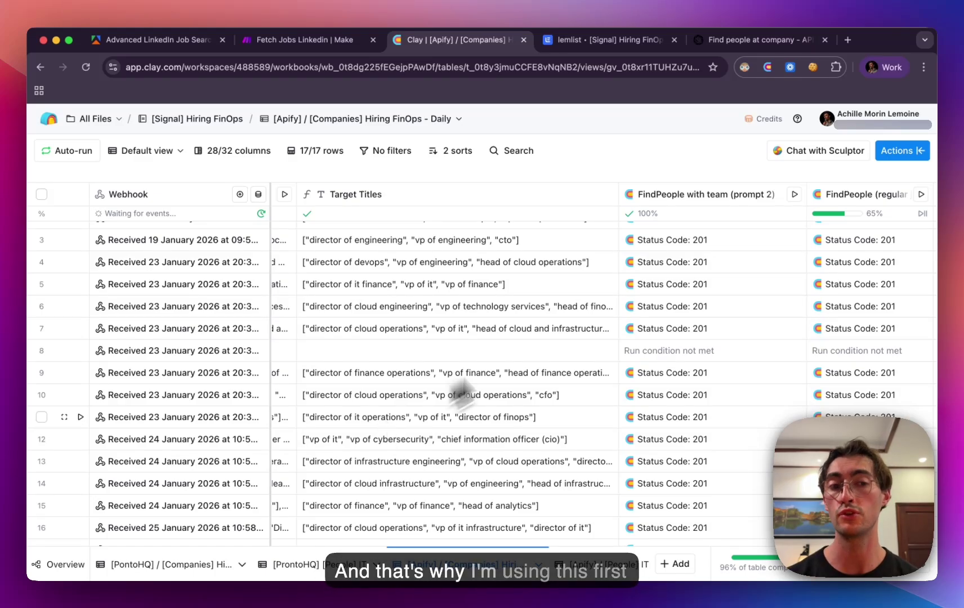
# Open the FindPeople (regular job titles) column for editing, review its endpoint and fixed job_titles list, and close the configuration.
pyautogui.hscroll(3, 714, 360)
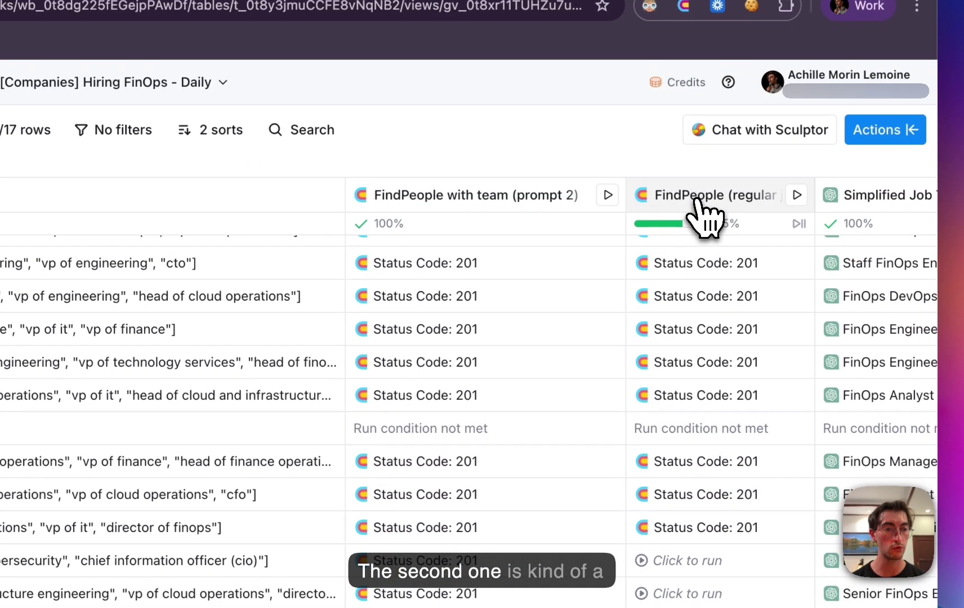
pyautogui.click(728, 203)
pyautogui.click(711, 262)
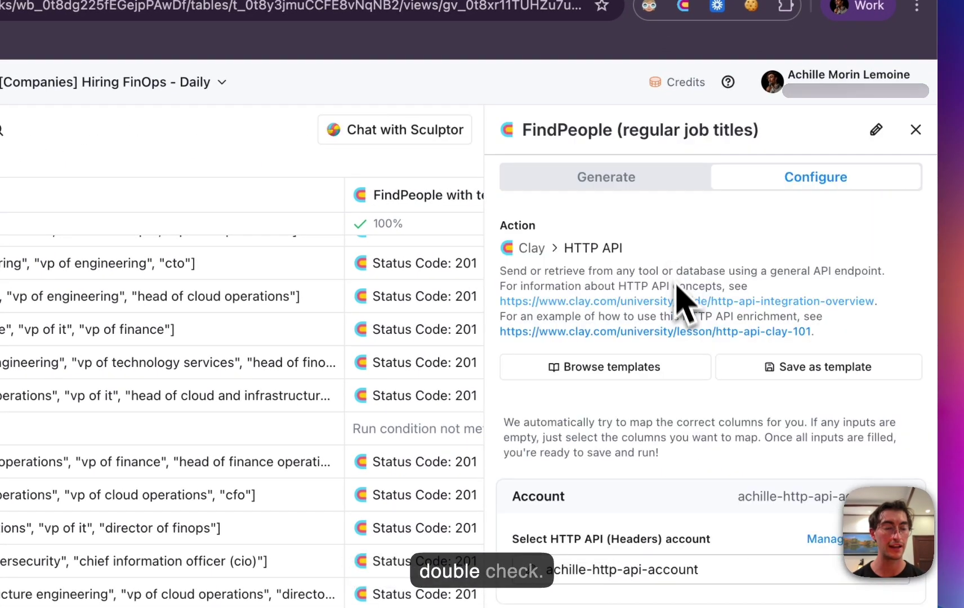
pyautogui.scroll(-6, 676, 282)
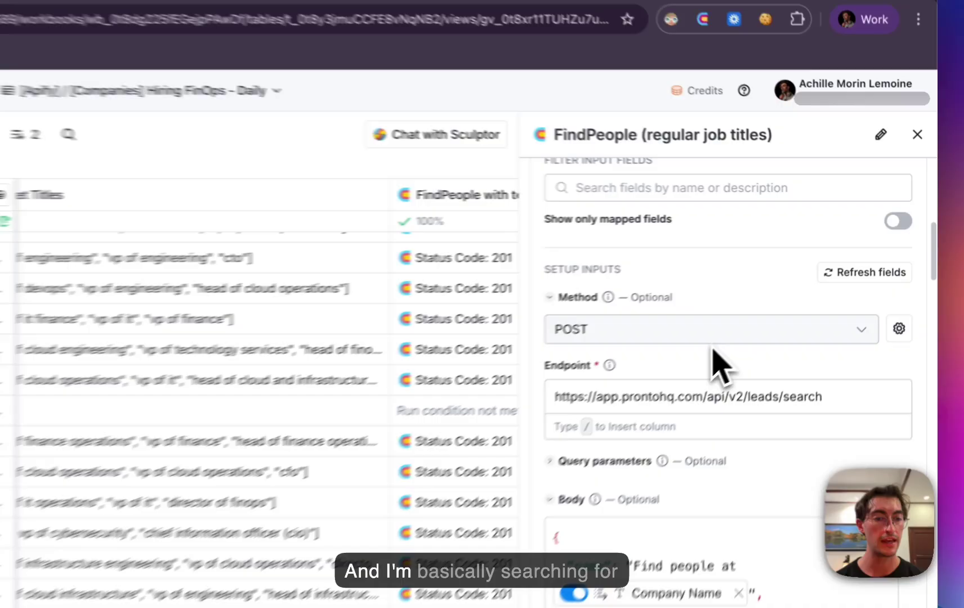
pyautogui.scroll(-10, 711, 348)
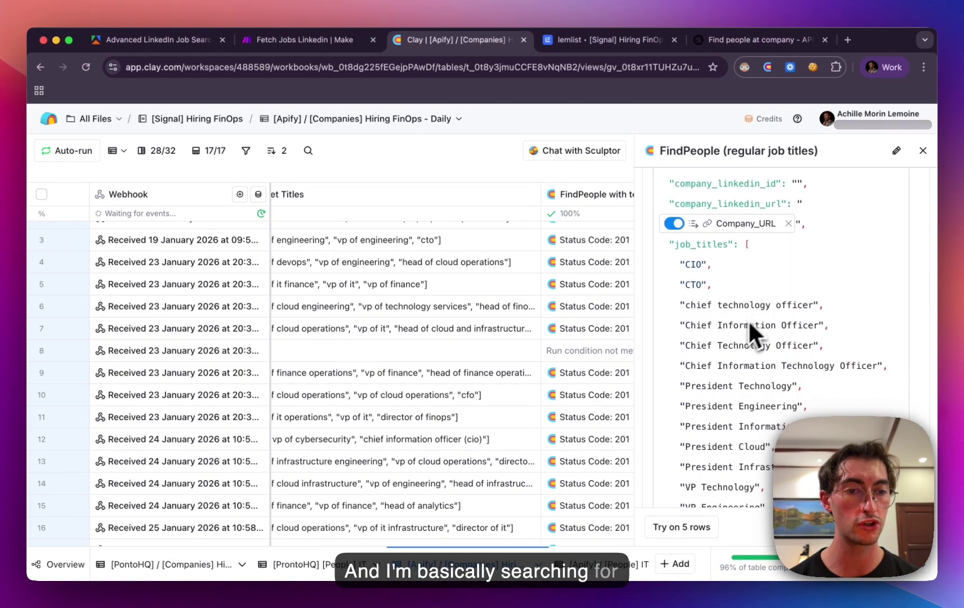
pyautogui.scroll(-3, 738, 332)
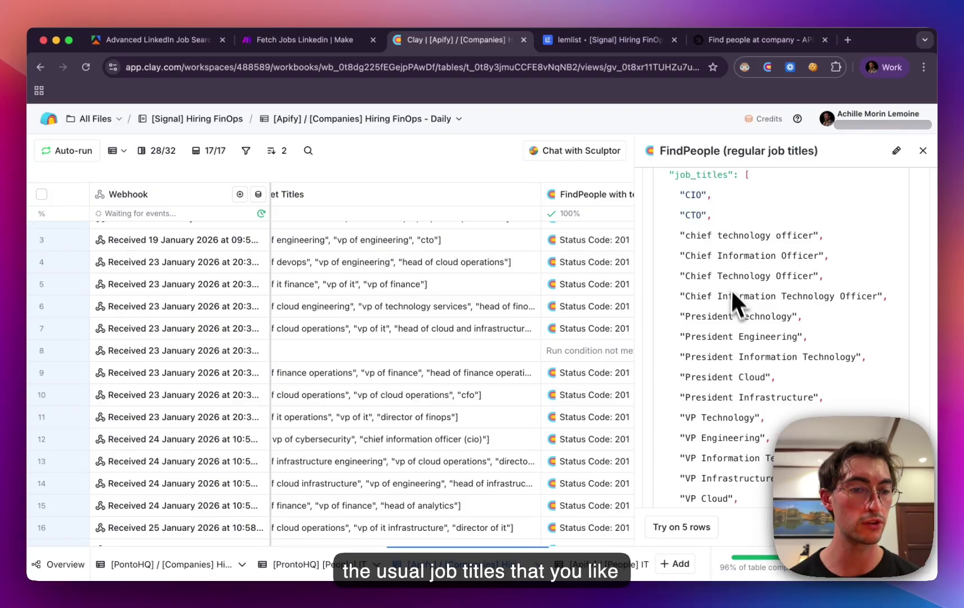
pyautogui.scroll(-6, 736, 307)
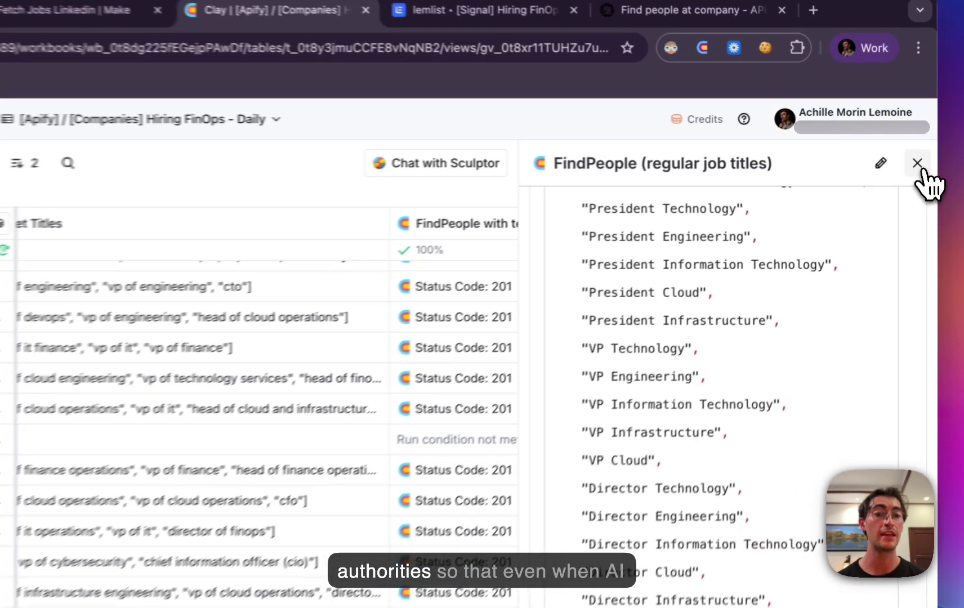
pyautogui.click(923, 151)
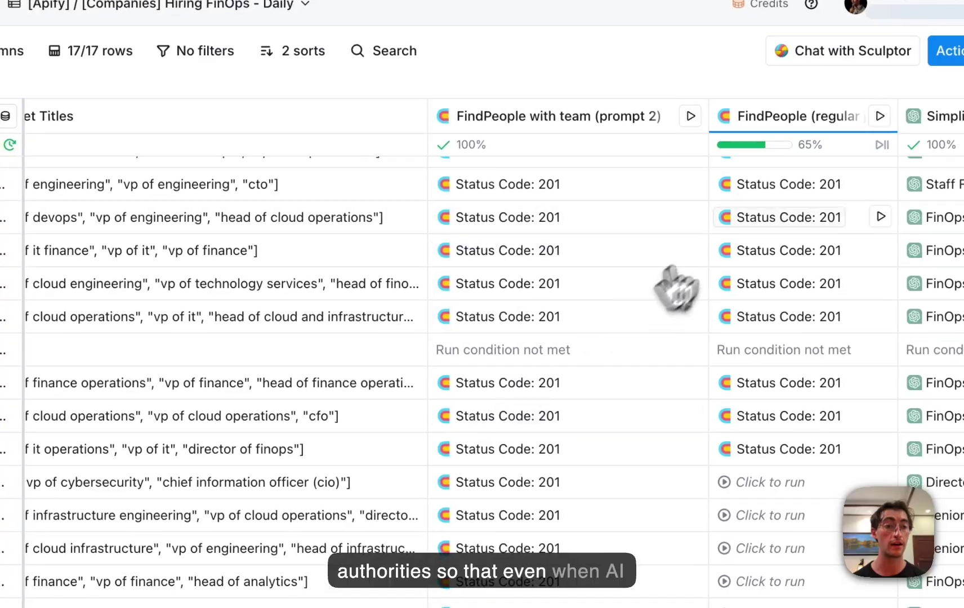
# Recheck the Target Titles values against the results in both FindPeople columns.
pyautogui.hscroll(-10, 372, 419)
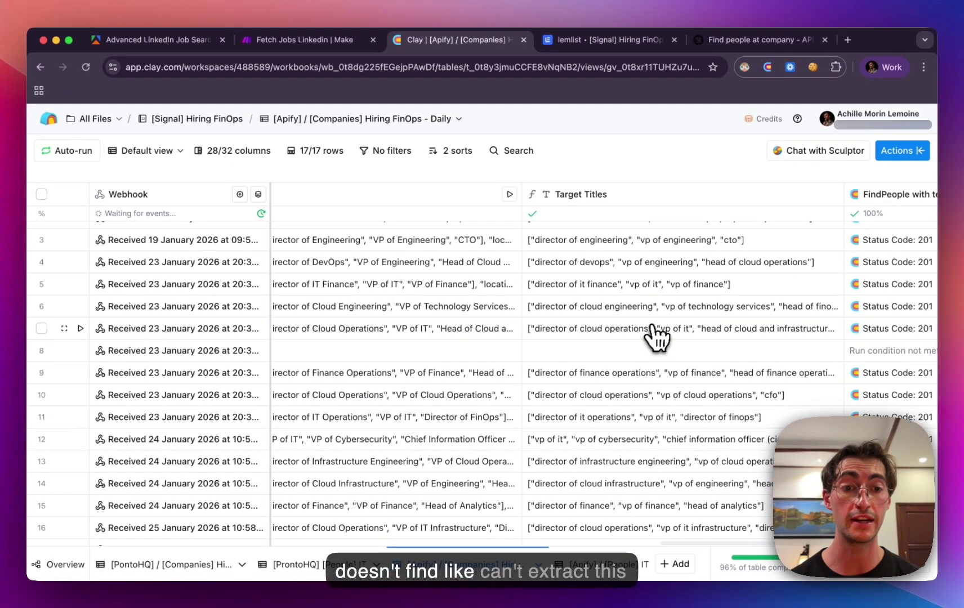
pyautogui.scroll(-2, 642, 343)
pyautogui.scroll(1, 622, 318)
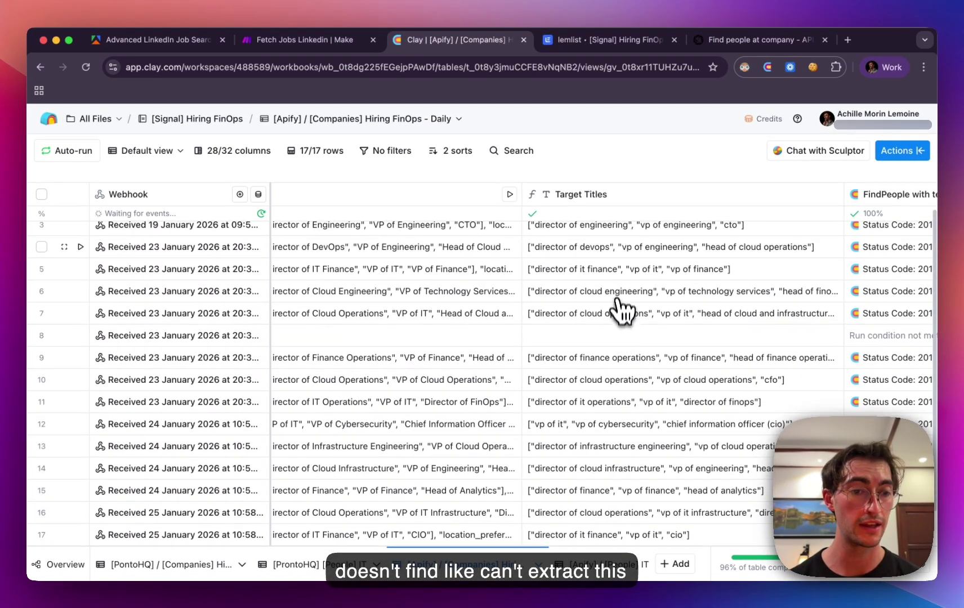
pyautogui.hscroll(5, 643, 363)
pyautogui.hscroll(5, 637, 367)
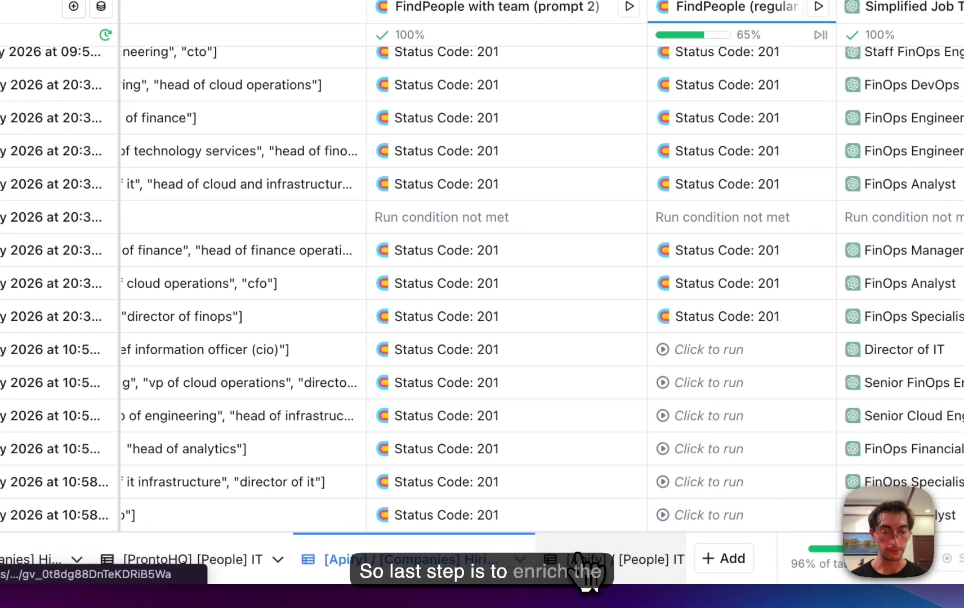
# Open the [Apify] / [People] IT table and review the companies, job titles, names and LinkedIn URLs received through the webhook.
pyautogui.click(583, 565)
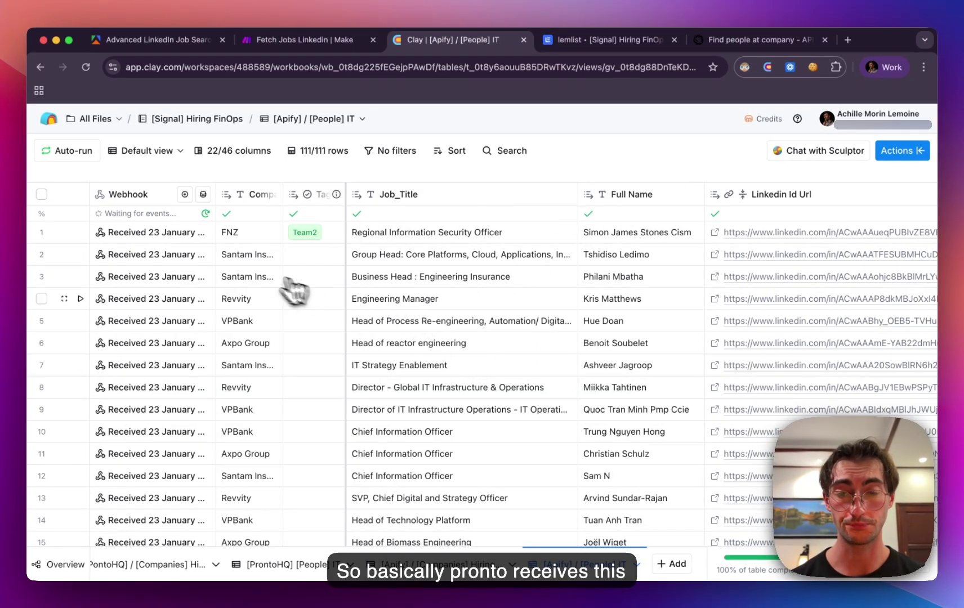
pyautogui.scroll(-2, 151, 287)
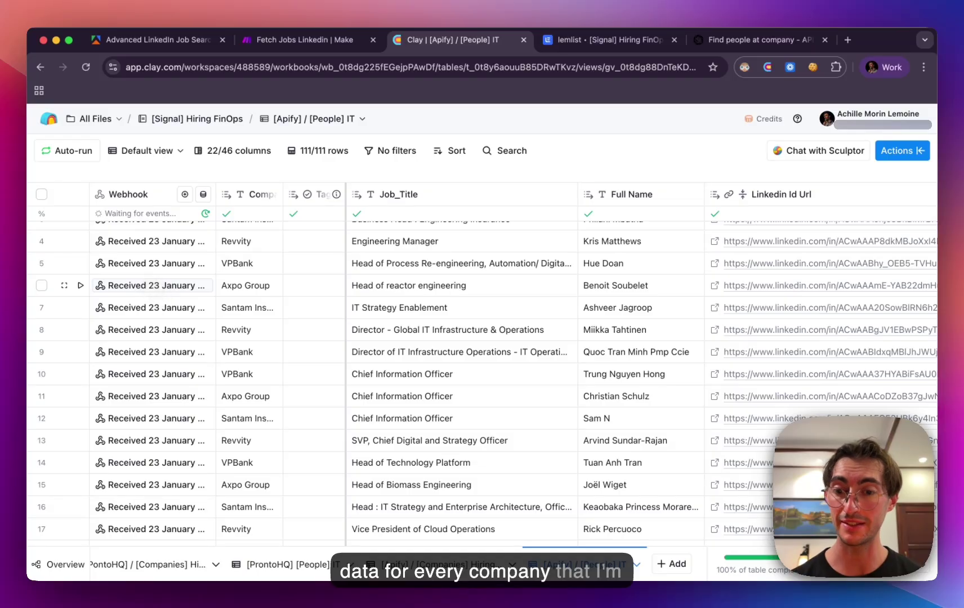
pyautogui.scroll(2, 150, 282)
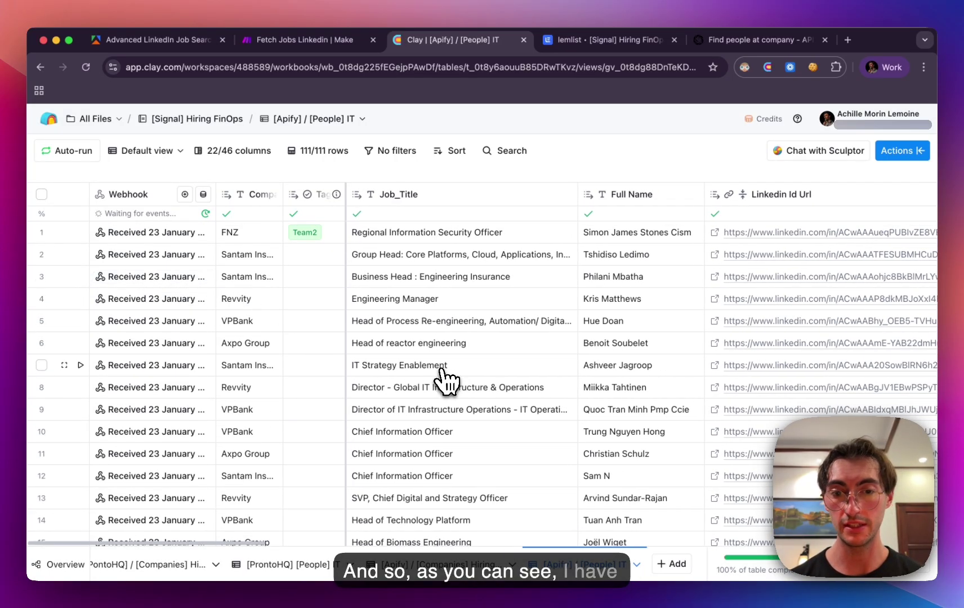
pyautogui.hscroll(8, 543, 381)
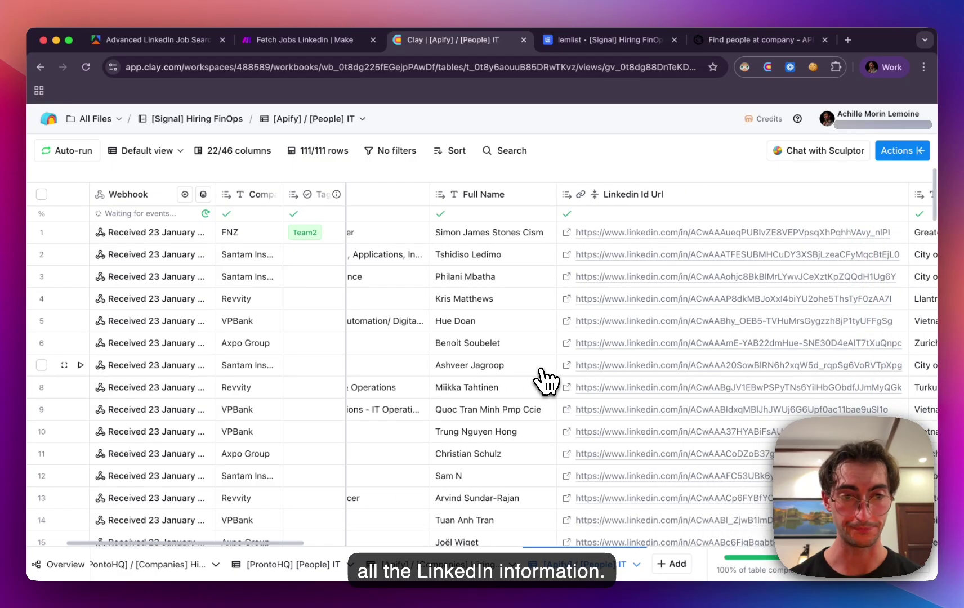
pyautogui.hscroll(-1, 541, 369)
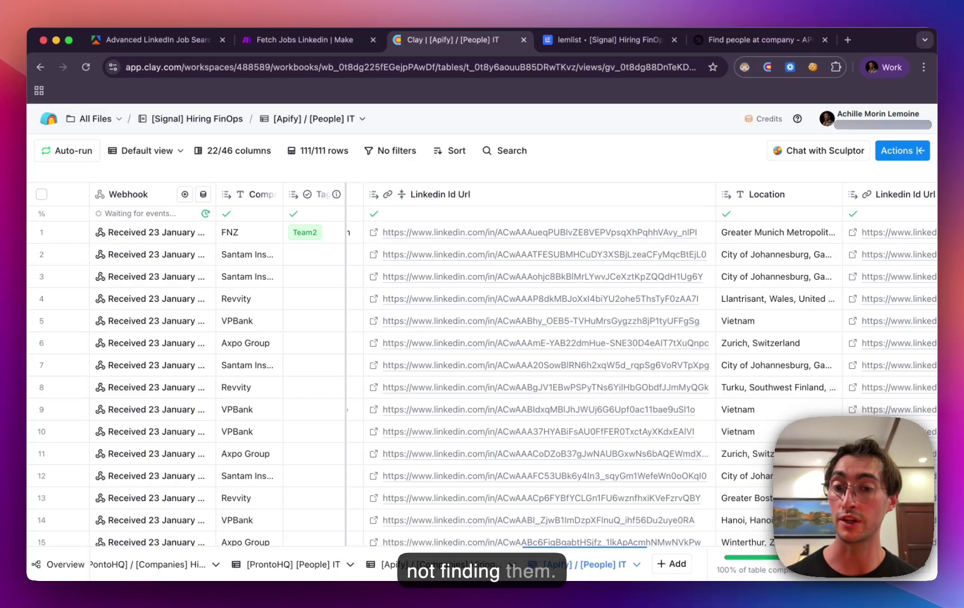
# Review the added LinkedIn data columns, from Location and Company Domain through Lk Headline to the connections count.
pyautogui.hscroll(10, 684, 334)
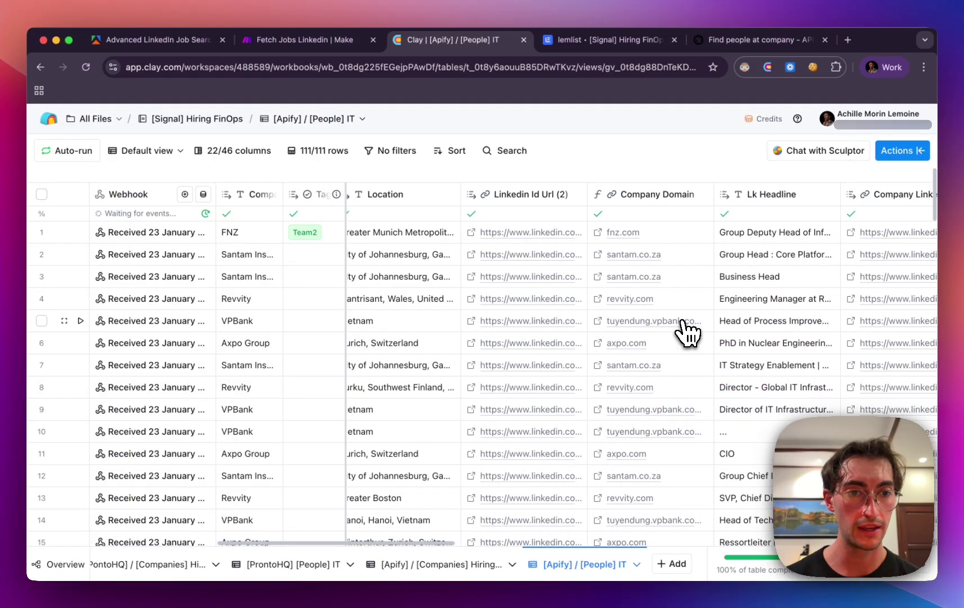
pyautogui.hscroll(5, 663, 327)
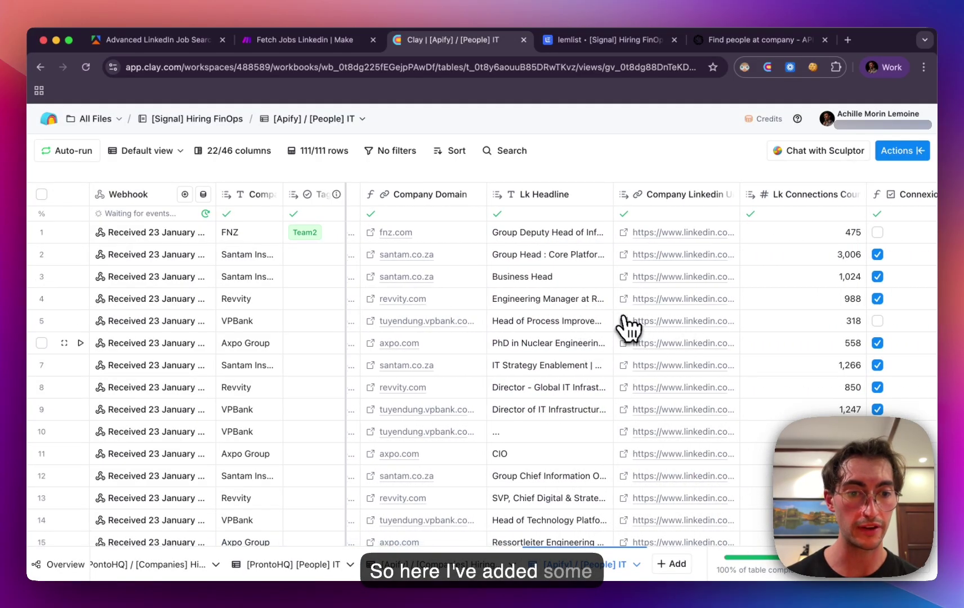
pyautogui.hscroll(3, 555, 369)
pyautogui.hscroll(-15, 555, 370)
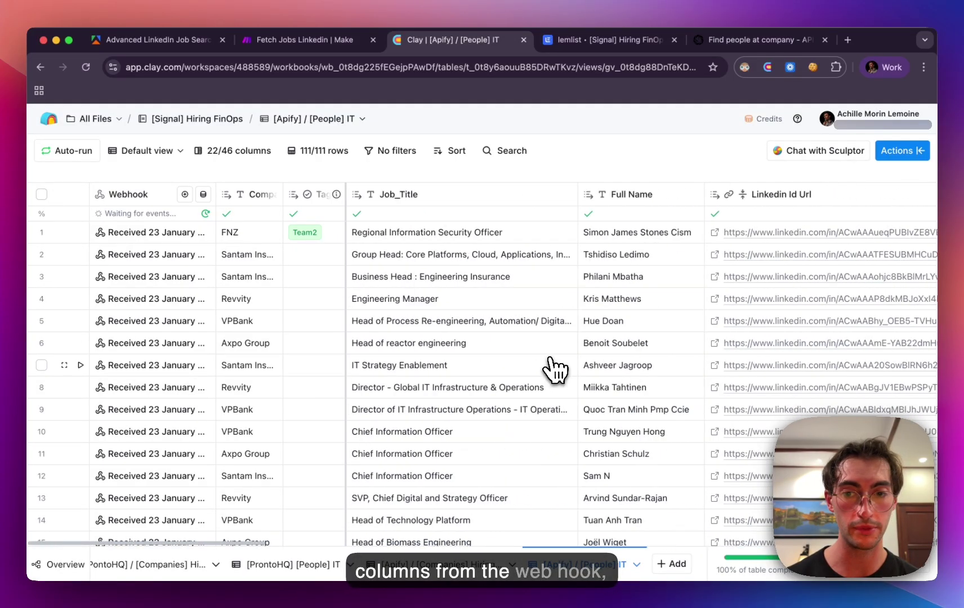
pyautogui.hscroll(10, 594, 422)
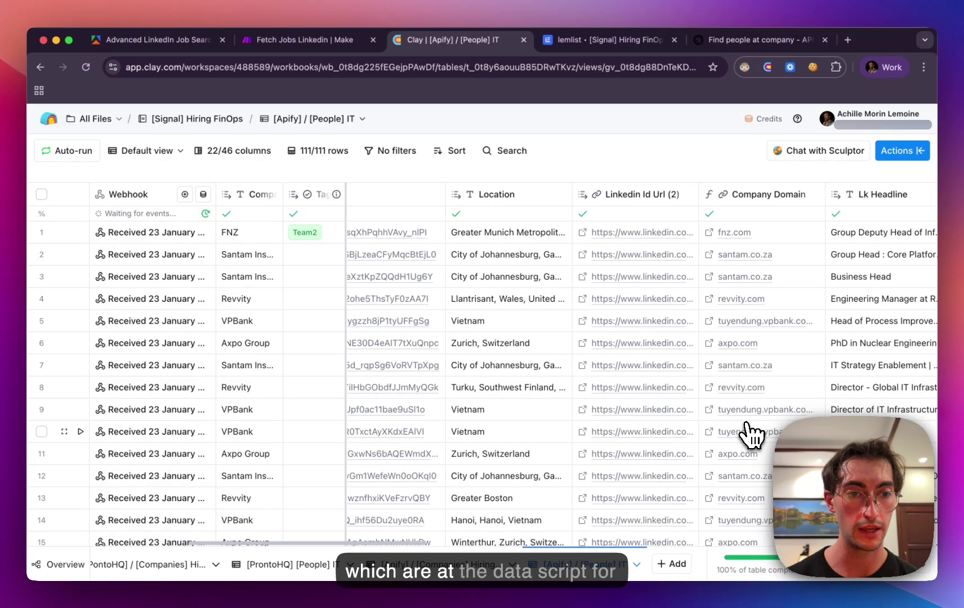
pyautogui.hscroll(3, 747, 431)
pyautogui.hscroll(7, 676, 415)
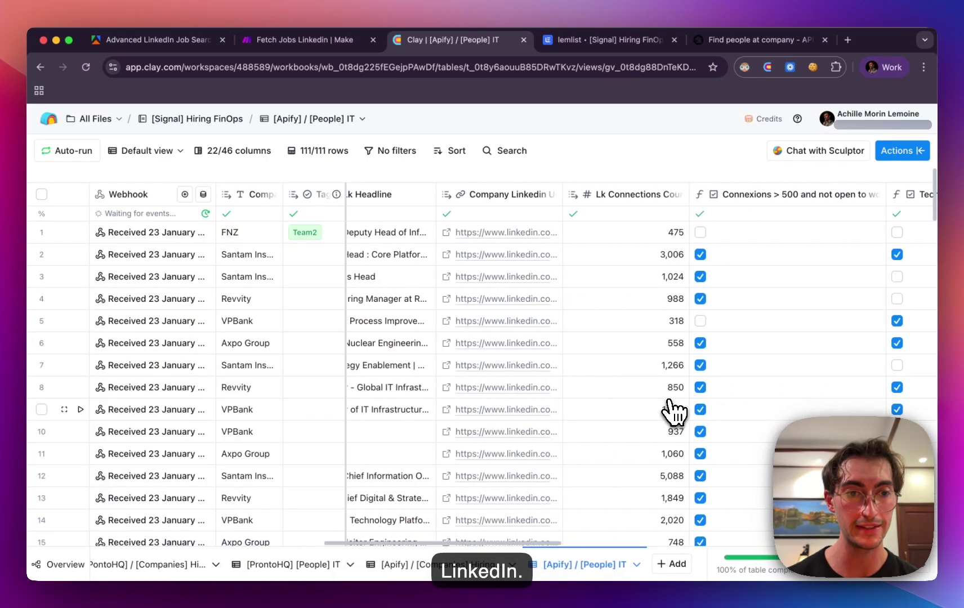
# Widen the "Connexions > 500 and not open to work" column until its full name fits in the header.
pyautogui.hscroll(2, 678, 409)
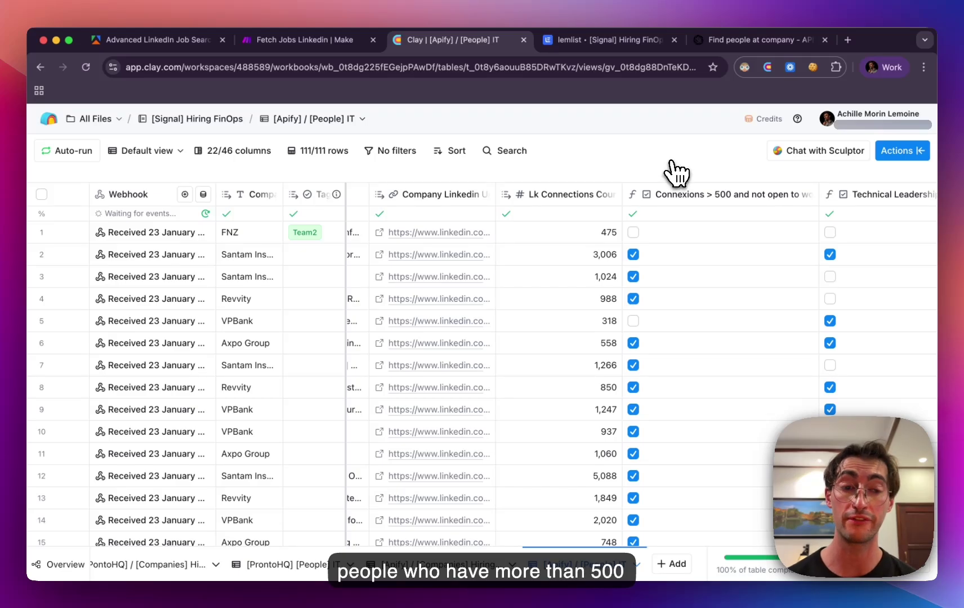
pyautogui.moveTo(820, 201); pyautogui.dragTo(871, 201)
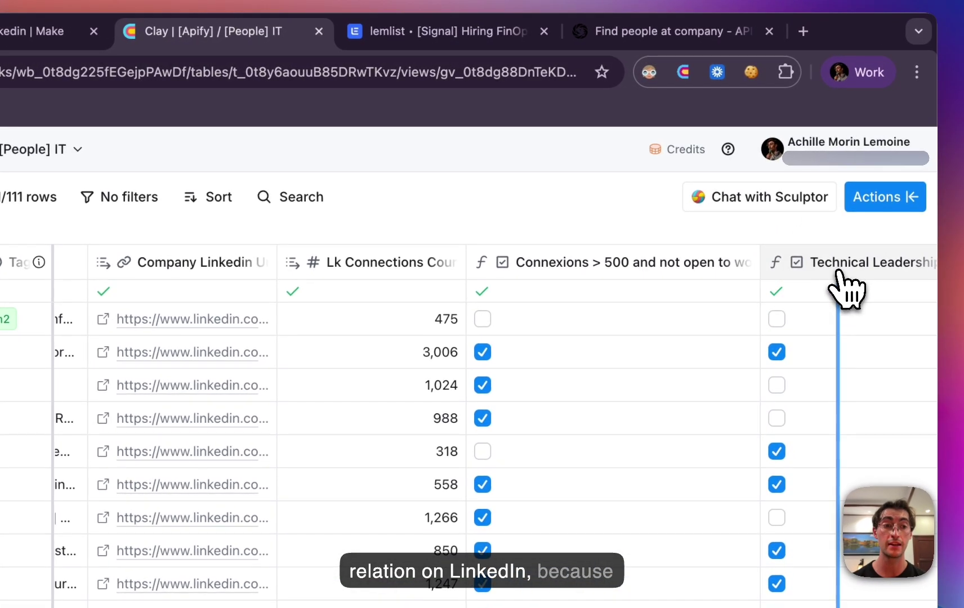
pyautogui.moveTo(838, 272); pyautogui.dragTo(837, 272)
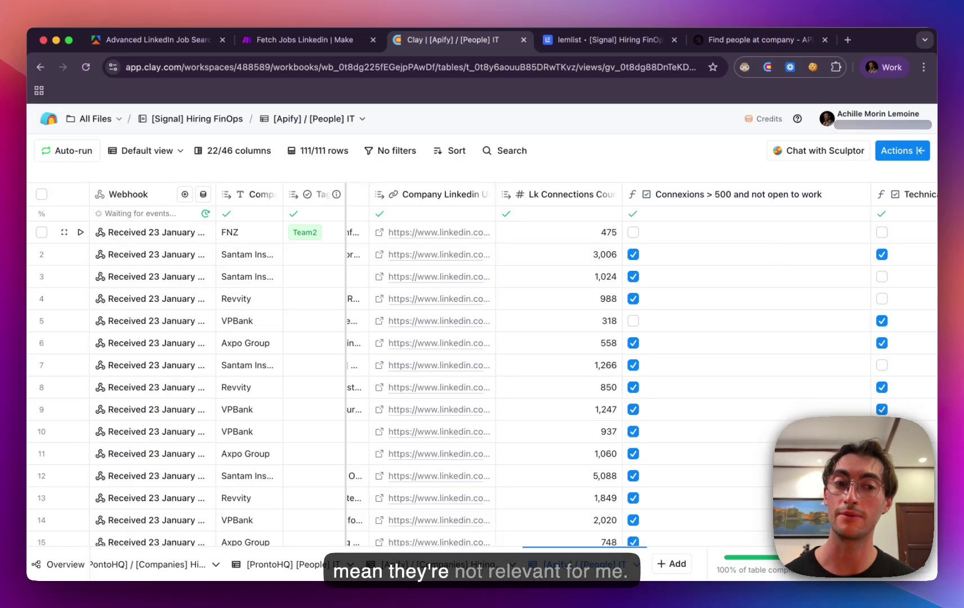
# Open the Technical Leadership Title column for editing, read through its Job_Title keyword formula, and close the configuration.
pyautogui.hscroll(5, 760, 301)
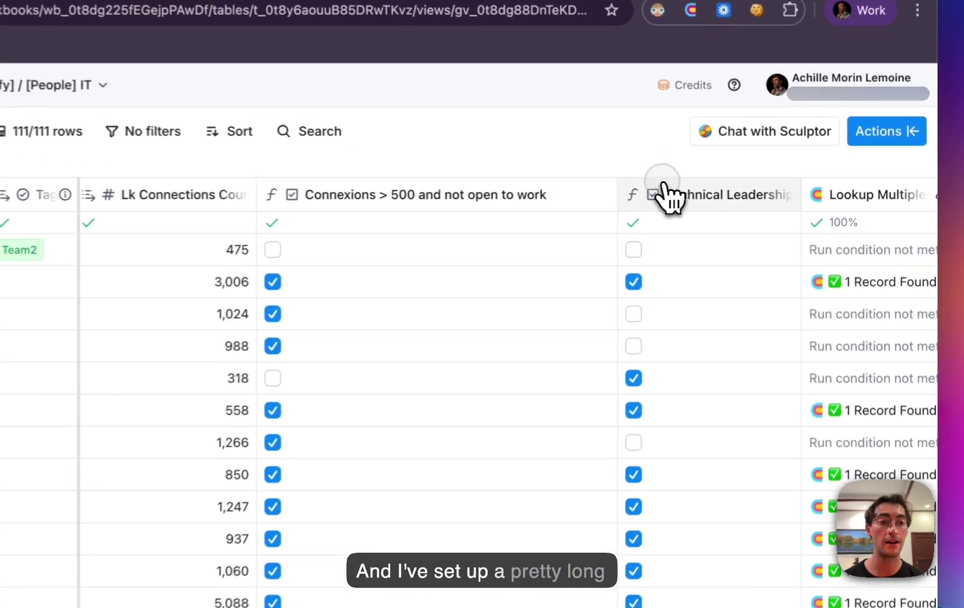
pyautogui.click(752, 193)
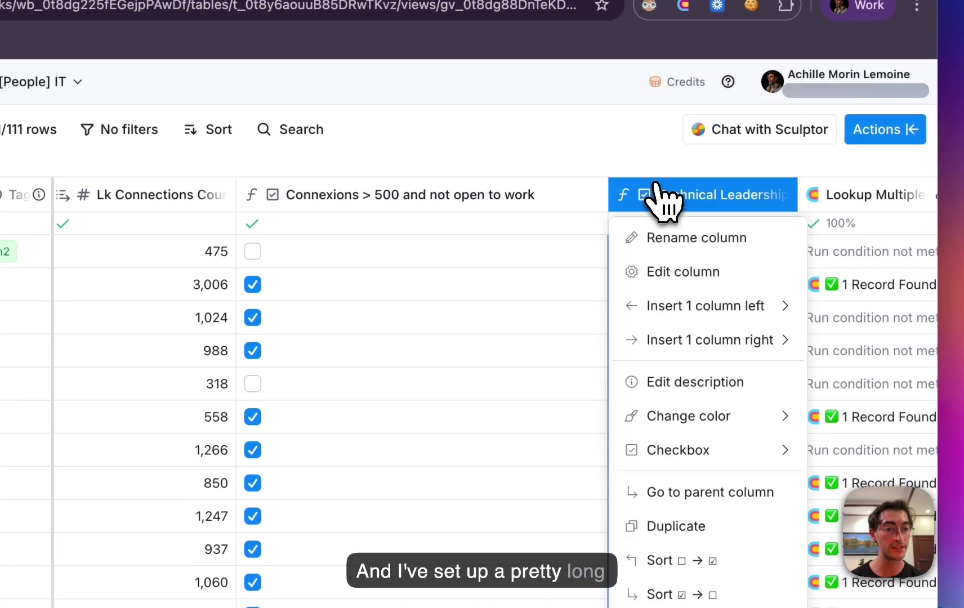
pyautogui.click(744, 247)
pyautogui.scroll(-10, 698, 442)
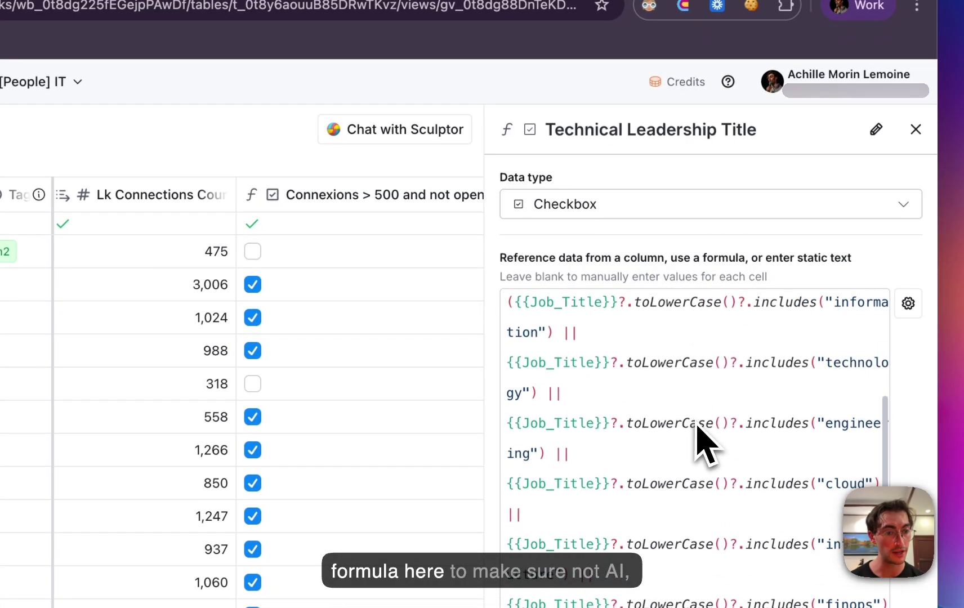
pyautogui.click(916, 129)
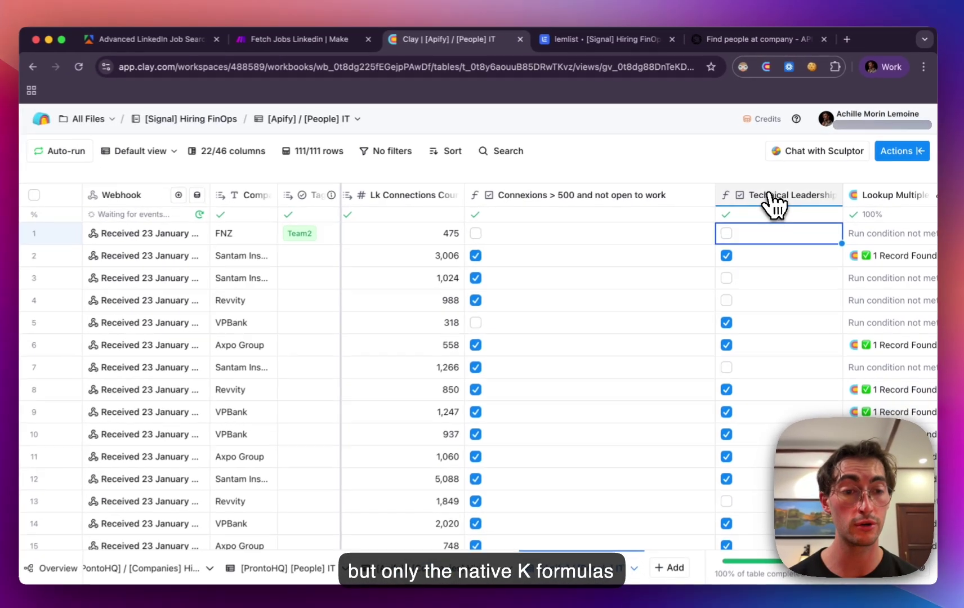
# Compare the Technical Leadership Title checkboxes with the Job_Title values for rows 12 to 26.
pyautogui.scroll(-3, 718, 455)
pyautogui.scroll(-2, 791, 340)
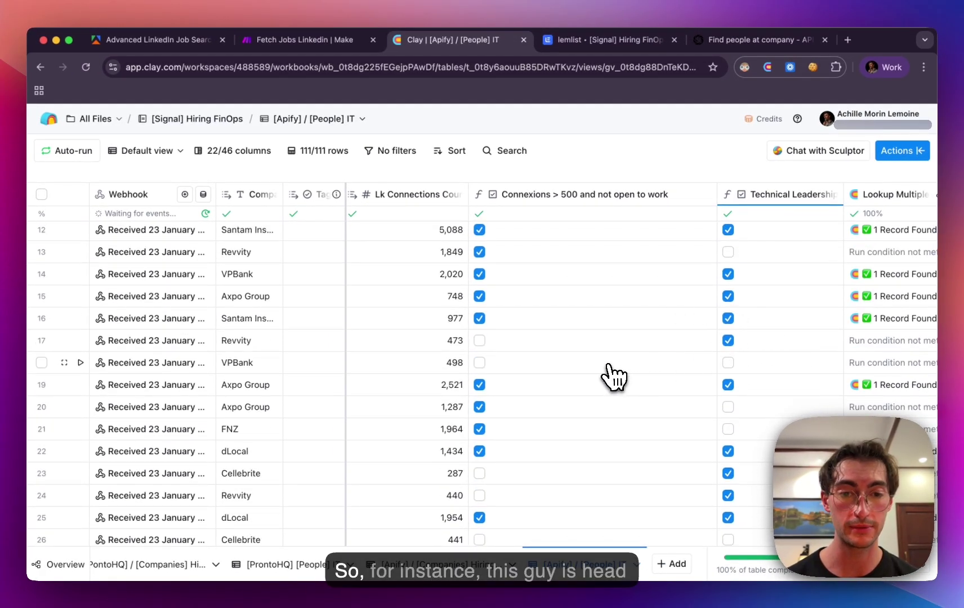
pyautogui.hscroll(-5, 614, 376)
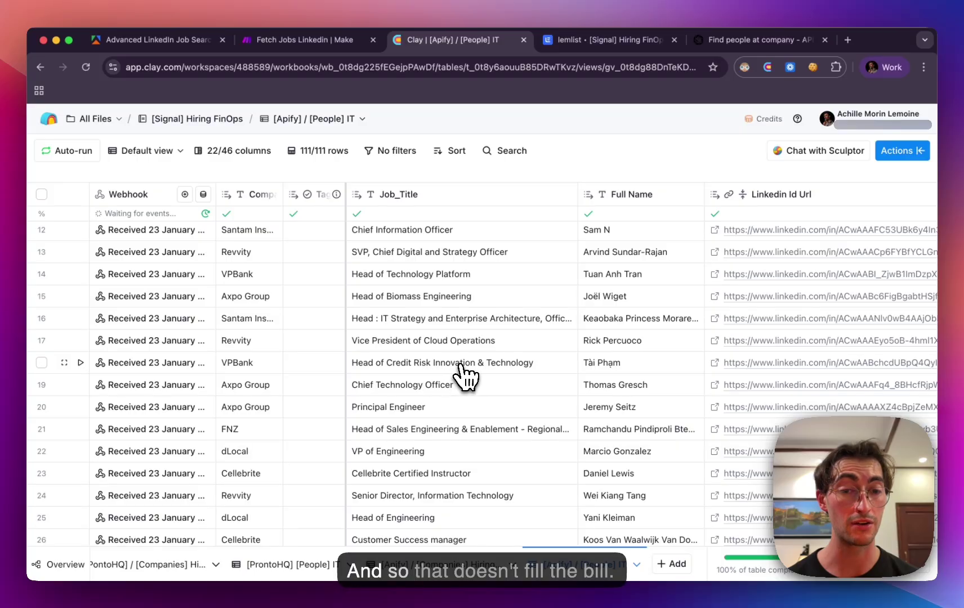
pyautogui.hscroll(10, 462, 375)
pyautogui.hscroll(15, 465, 376)
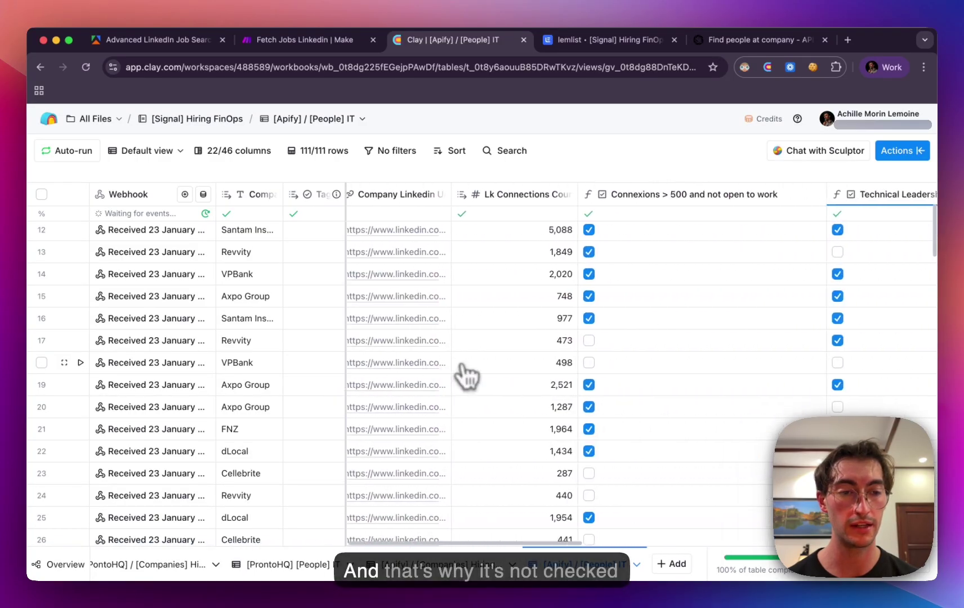
pyautogui.hscroll(5, 693, 372)
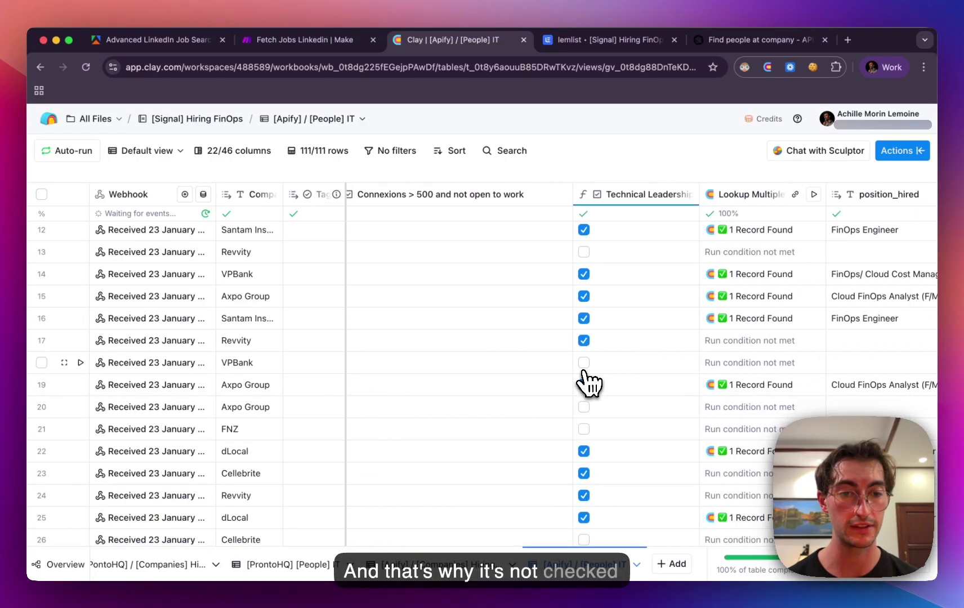
# Examine the multiple-row lookup column and the position_hired, Simplified Job Title and normalized company columns beside it.
pyautogui.hscroll(4, 664, 437)
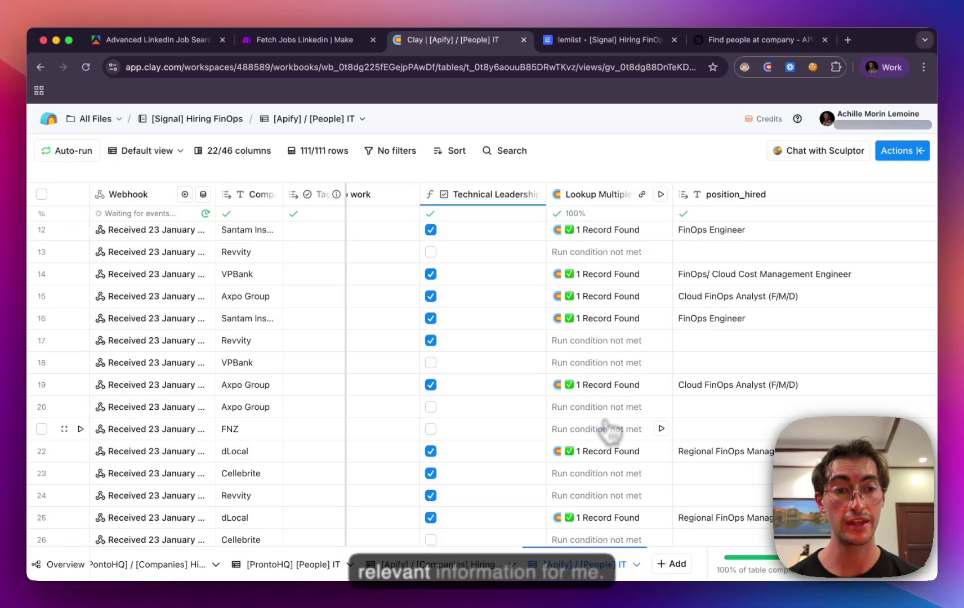
pyautogui.hscroll(1, 609, 431)
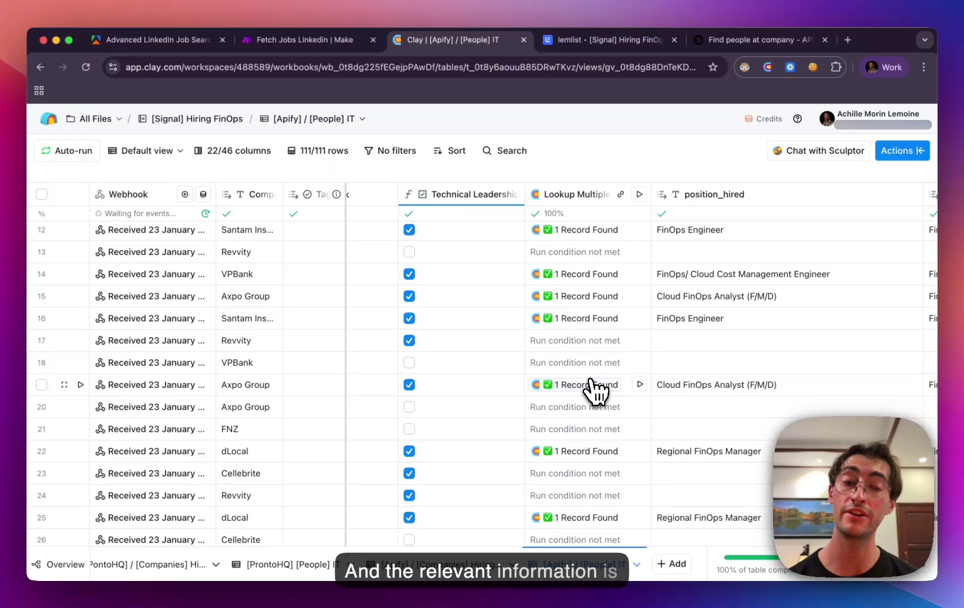
pyautogui.hscroll(5, 596, 387)
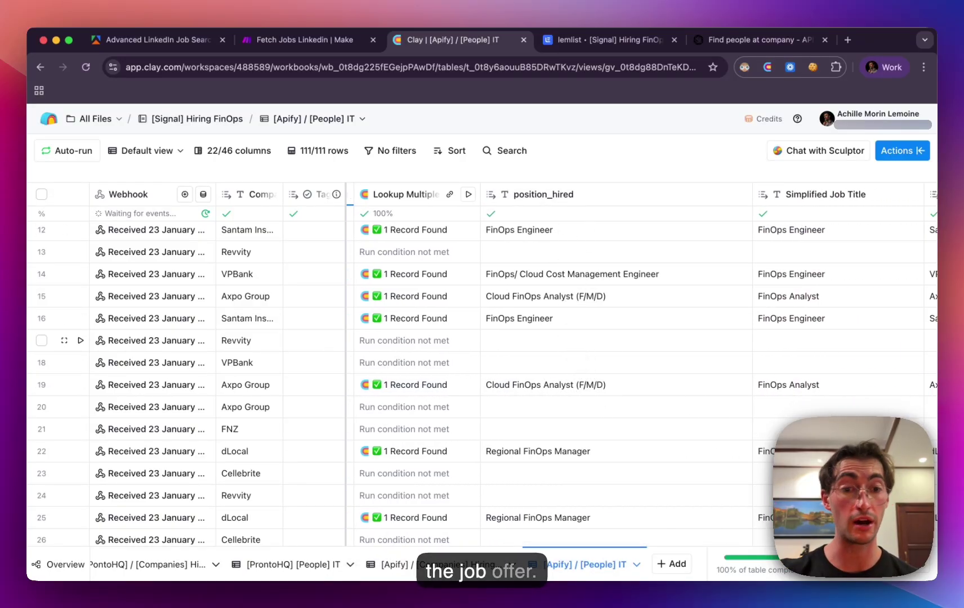
pyautogui.hscroll(2, 597, 296)
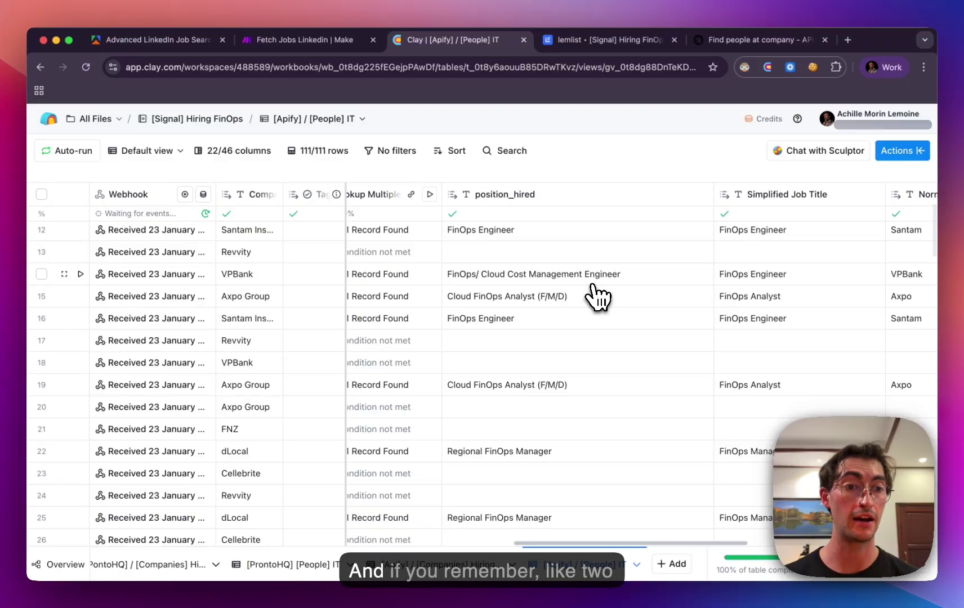
pyautogui.hscroll(5, 598, 297)
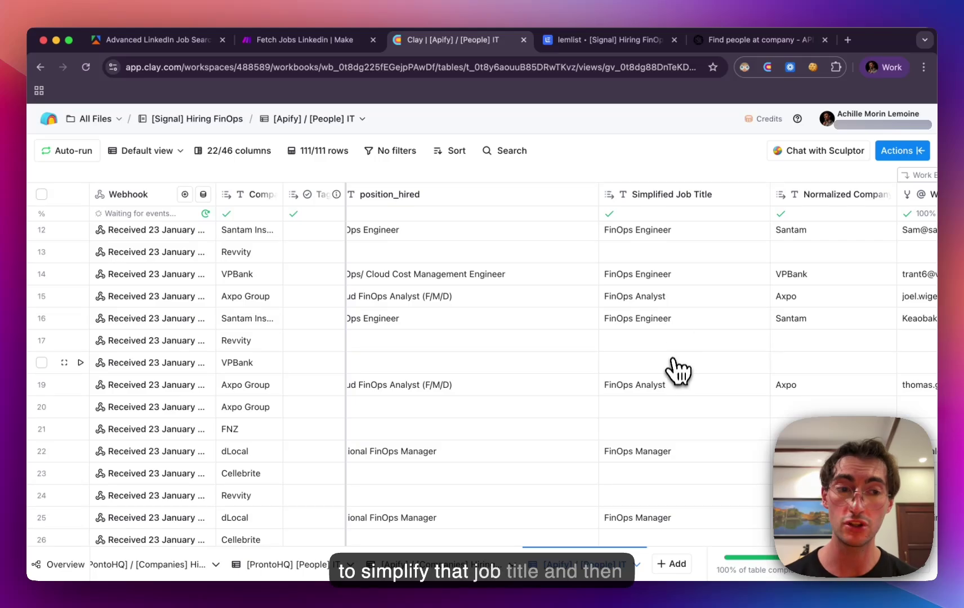
# Inspect the Work Email and Work Email Validity columns down the rows, comparing the found addresses with the validity results.
pyautogui.hscroll(7, 679, 376)
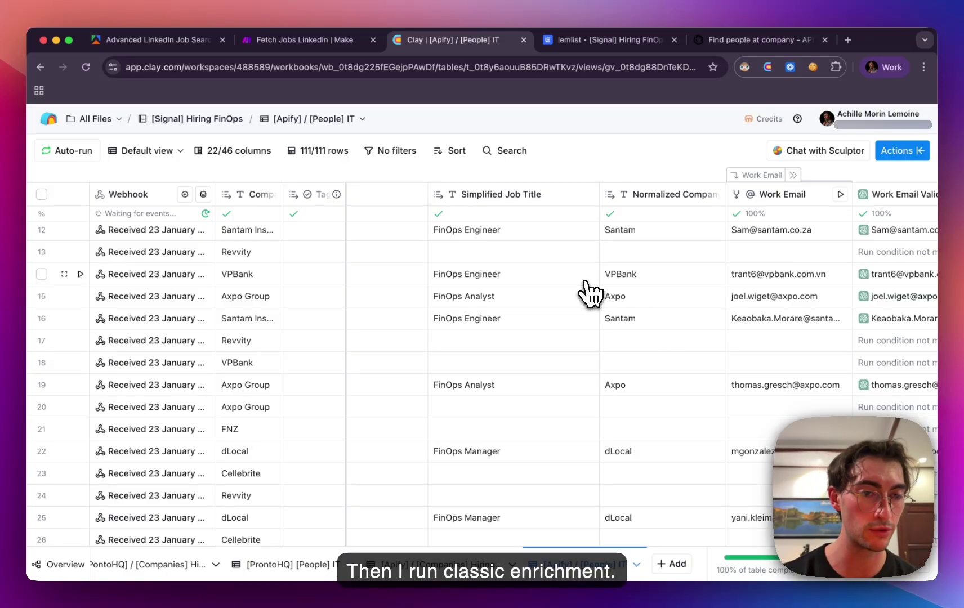
pyautogui.hscroll(2, 747, 465)
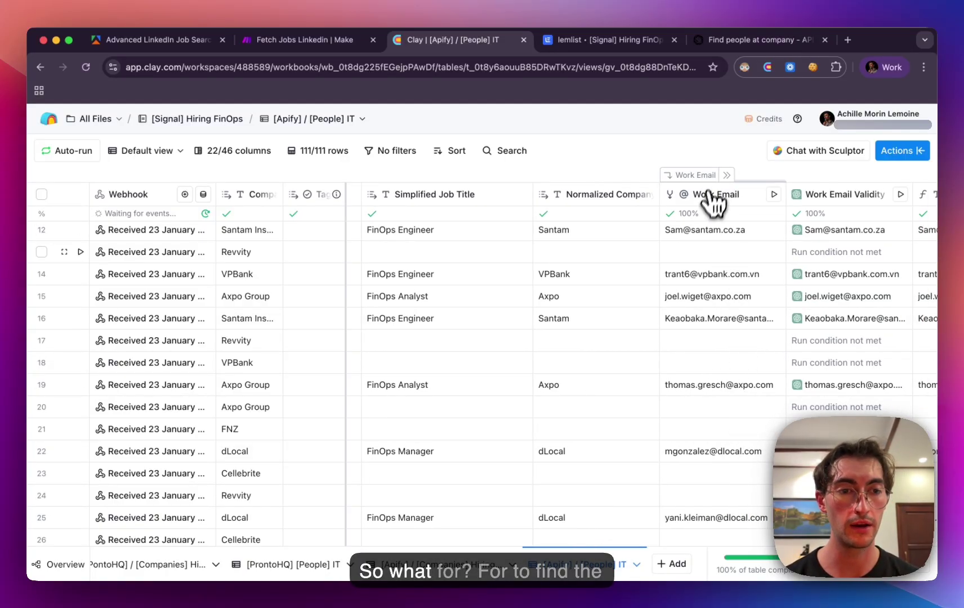
pyautogui.hscroll(4, 721, 254)
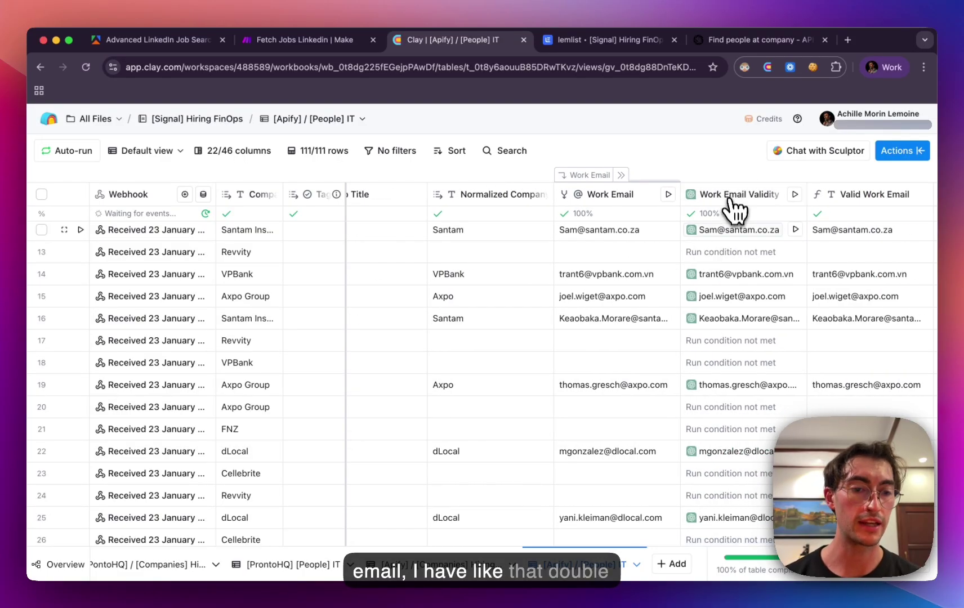
pyautogui.scroll(-3, 693, 330)
pyautogui.scroll(3, 758, 313)
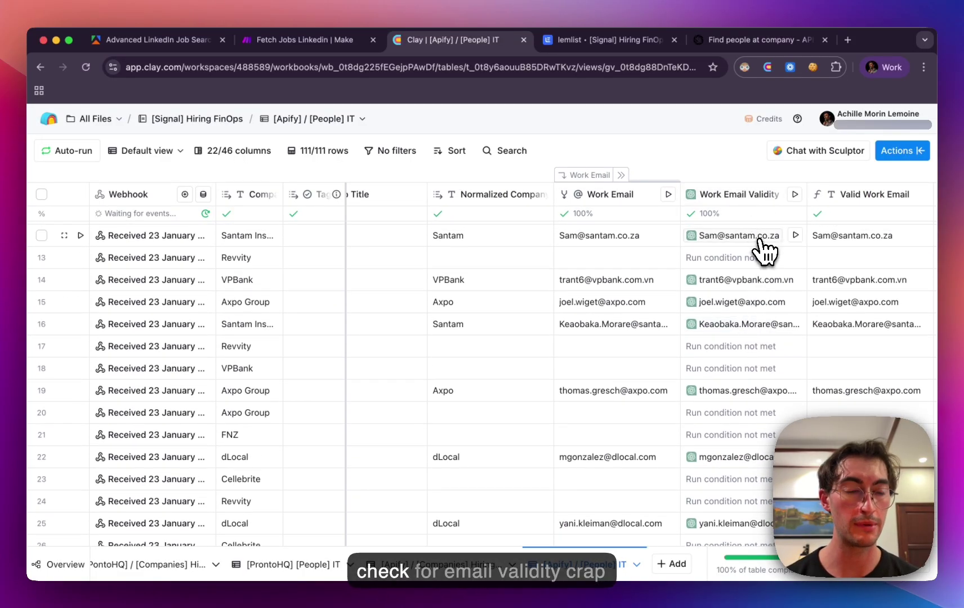
pyautogui.scroll(-10, 738, 326)
pyautogui.scroll(-13, 738, 352)
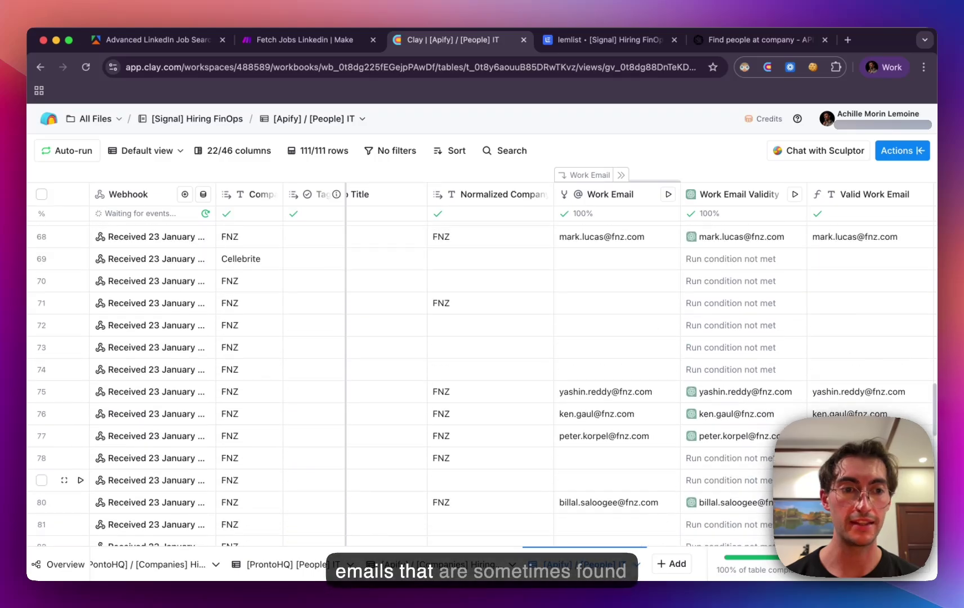
pyautogui.scroll(-10, 738, 351)
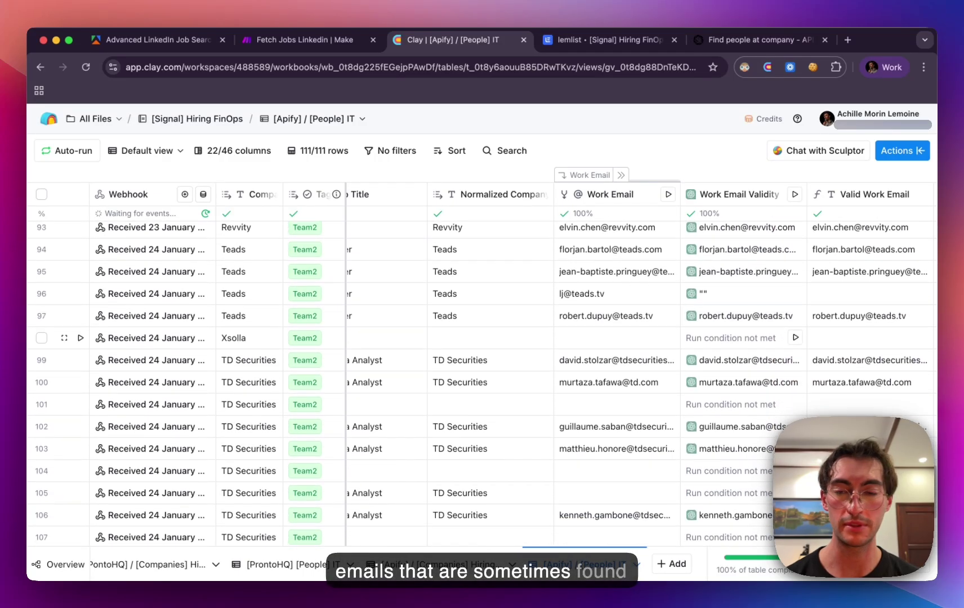
pyautogui.scroll(12, 704, 304)
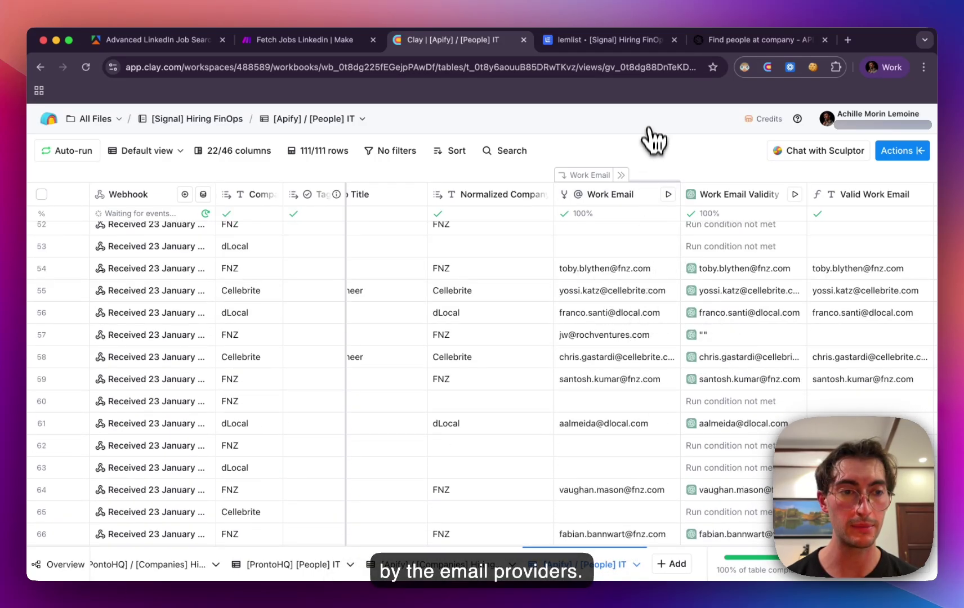
# Check the Valid Work Email column against the Add Lead to Campaign statuses across the rows.
pyautogui.hscroll(2, 718, 463)
pyautogui.hscroll(8, 704, 440)
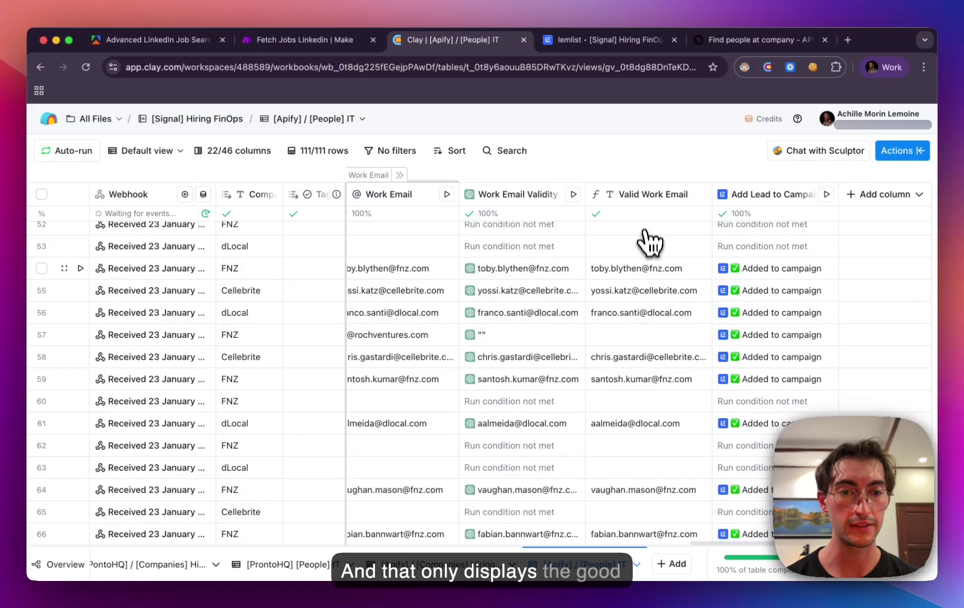
pyautogui.scroll(-8, 650, 415)
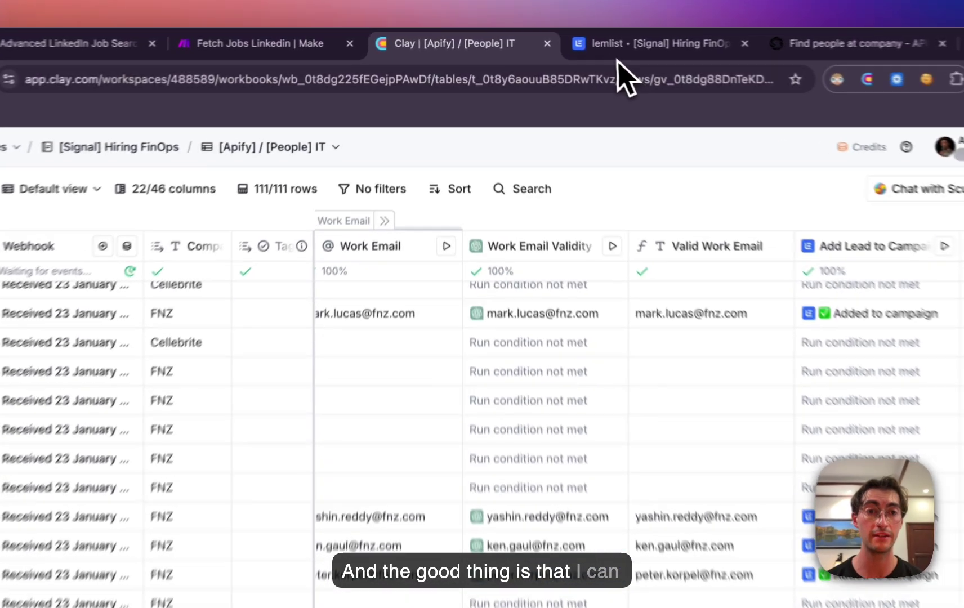
# Switch to the [Signal] Hiring FinOps campaign in lemlist and examine its sequence from the LinkedIn invitation through the Yes and No branches of the Accepted invite condition.
pyautogui.click(574, 46)
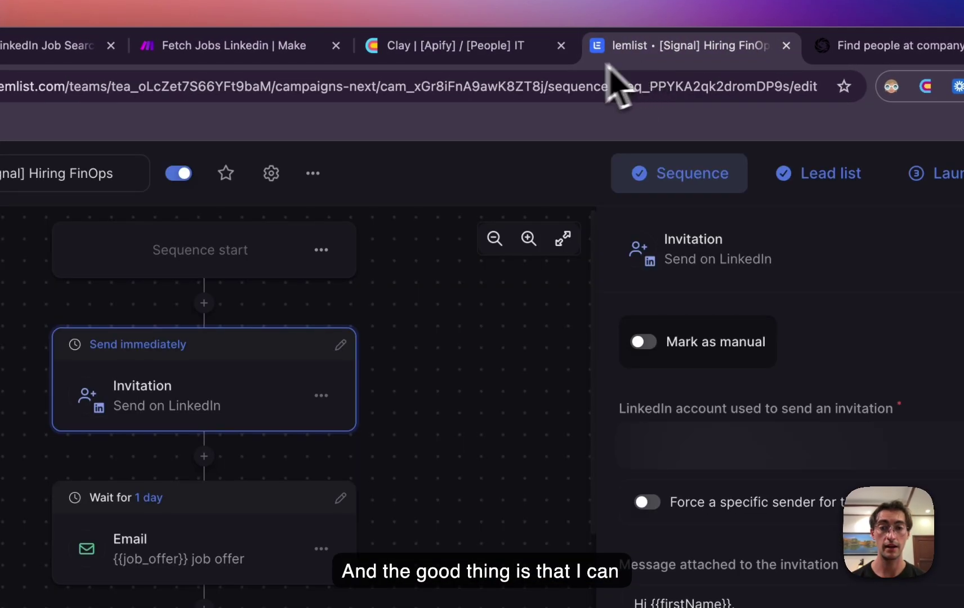
pyautogui.click(272, 175)
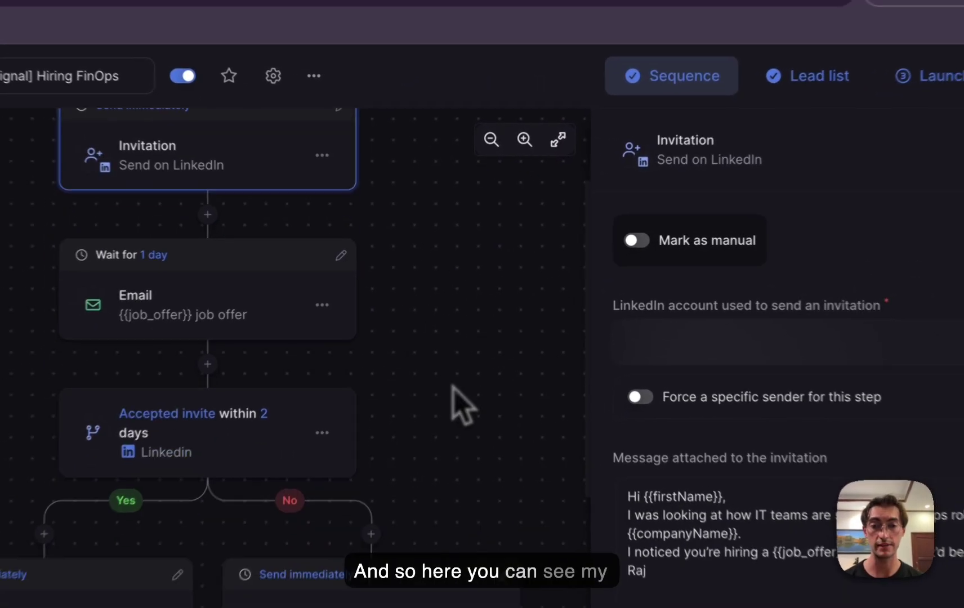
pyautogui.scroll(-2, 454, 389)
pyautogui.scroll(2, 454, 390)
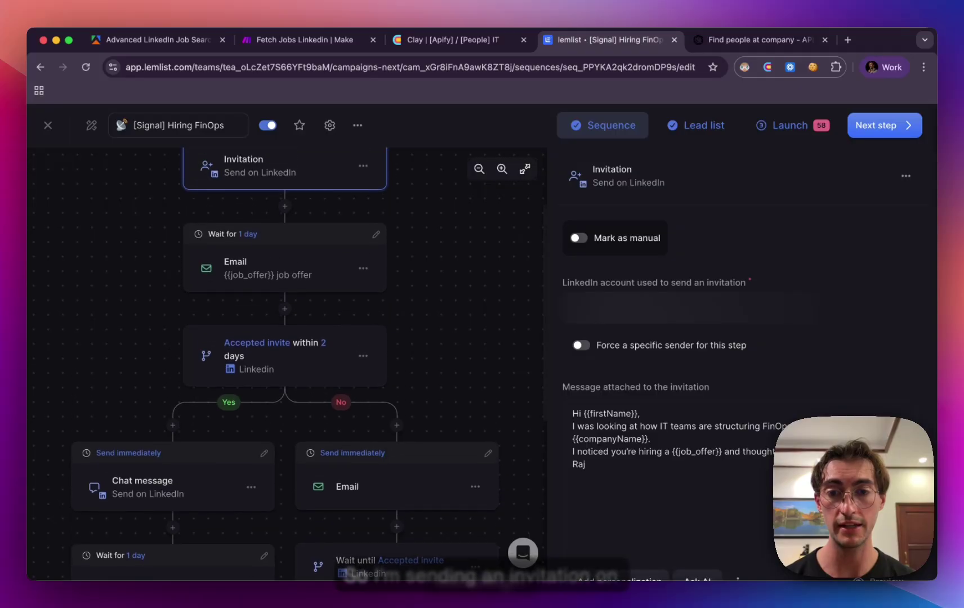
pyautogui.scroll(1, 417, 281)
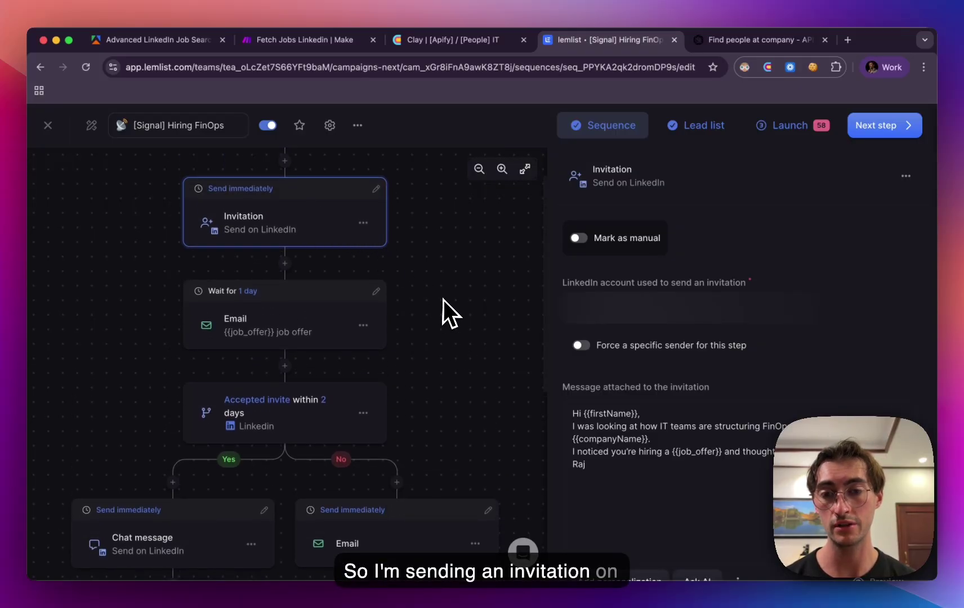
pyautogui.scroll(-2, 407, 285)
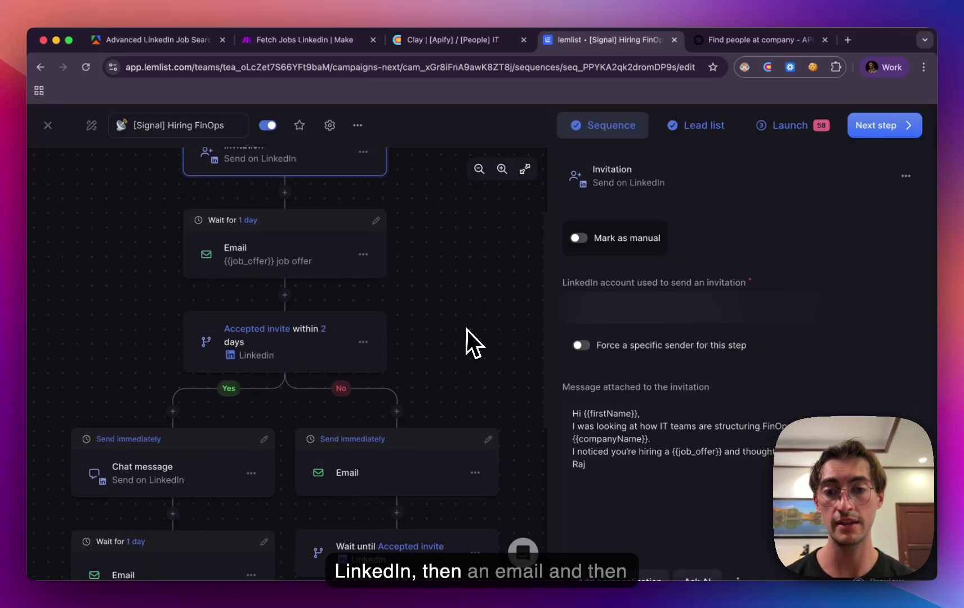
pyautogui.scroll(-6, 516, 350)
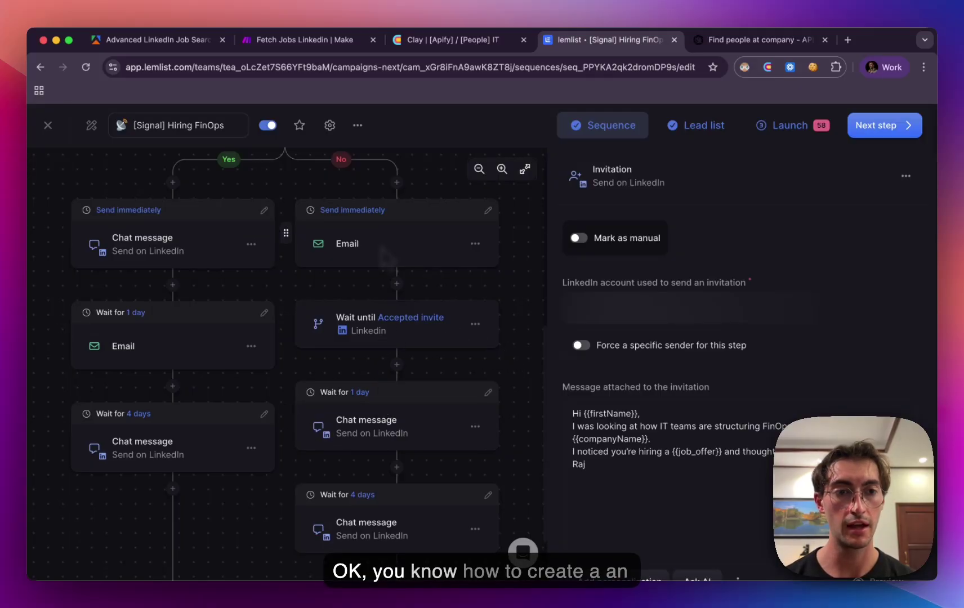
pyautogui.scroll(1, 308, 360)
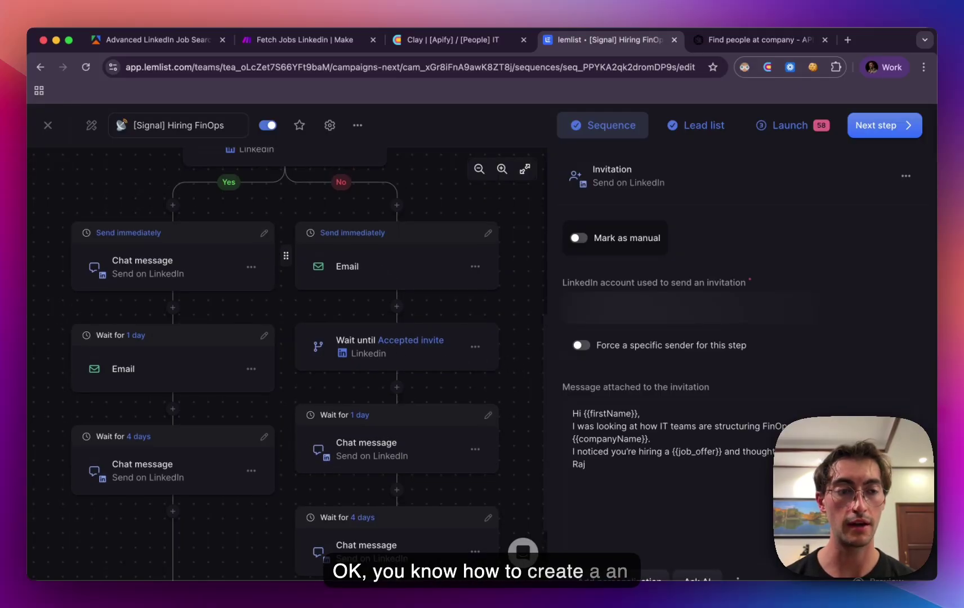
pyautogui.scroll(8, 284, 366)
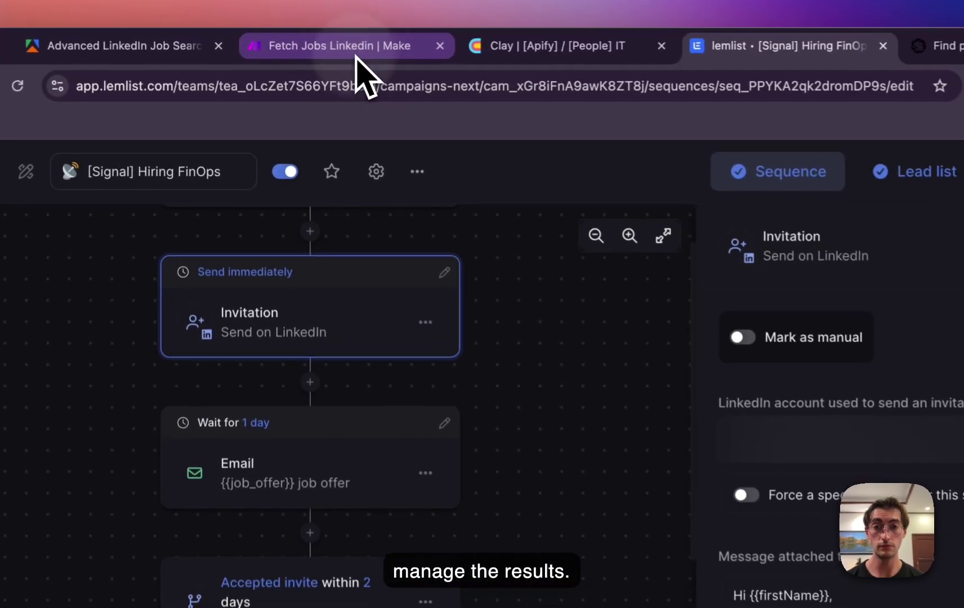
# Switch to the Fetch Jobs Linkedin scenario in Make.
pyautogui.click(354, 53)
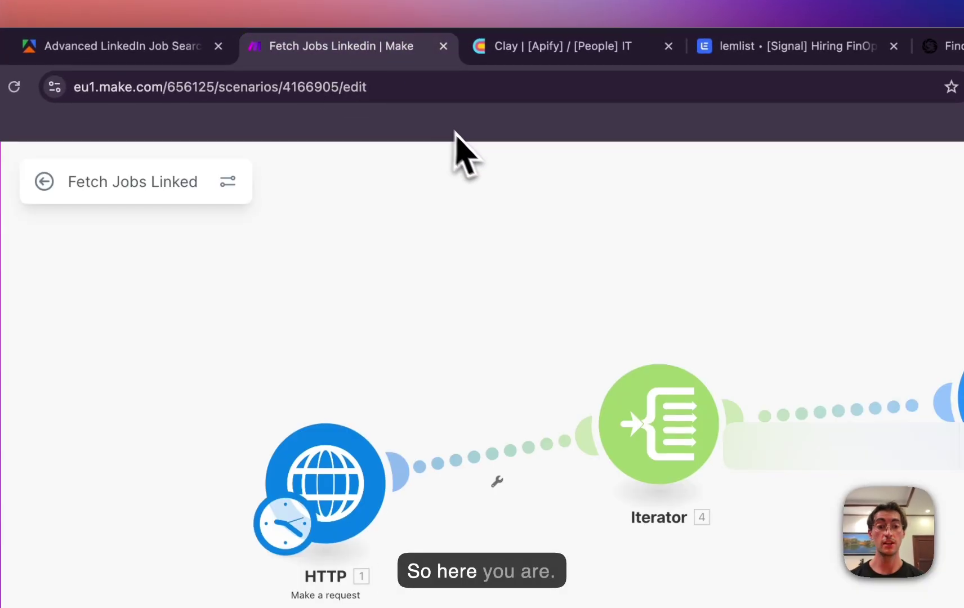